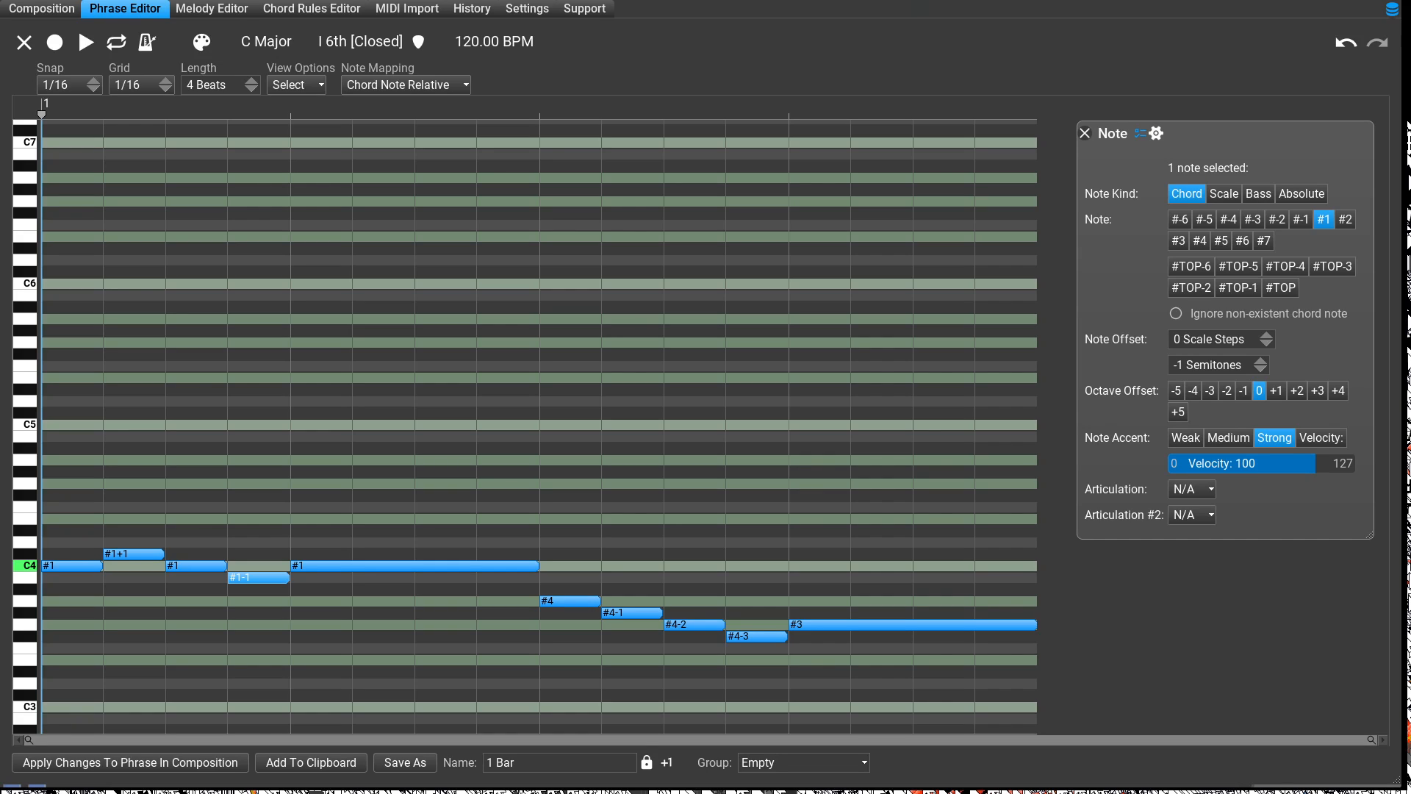
Change the phrase's chord from the sixth to Major 7th and play the phrase to hear it.
click(335, 41)
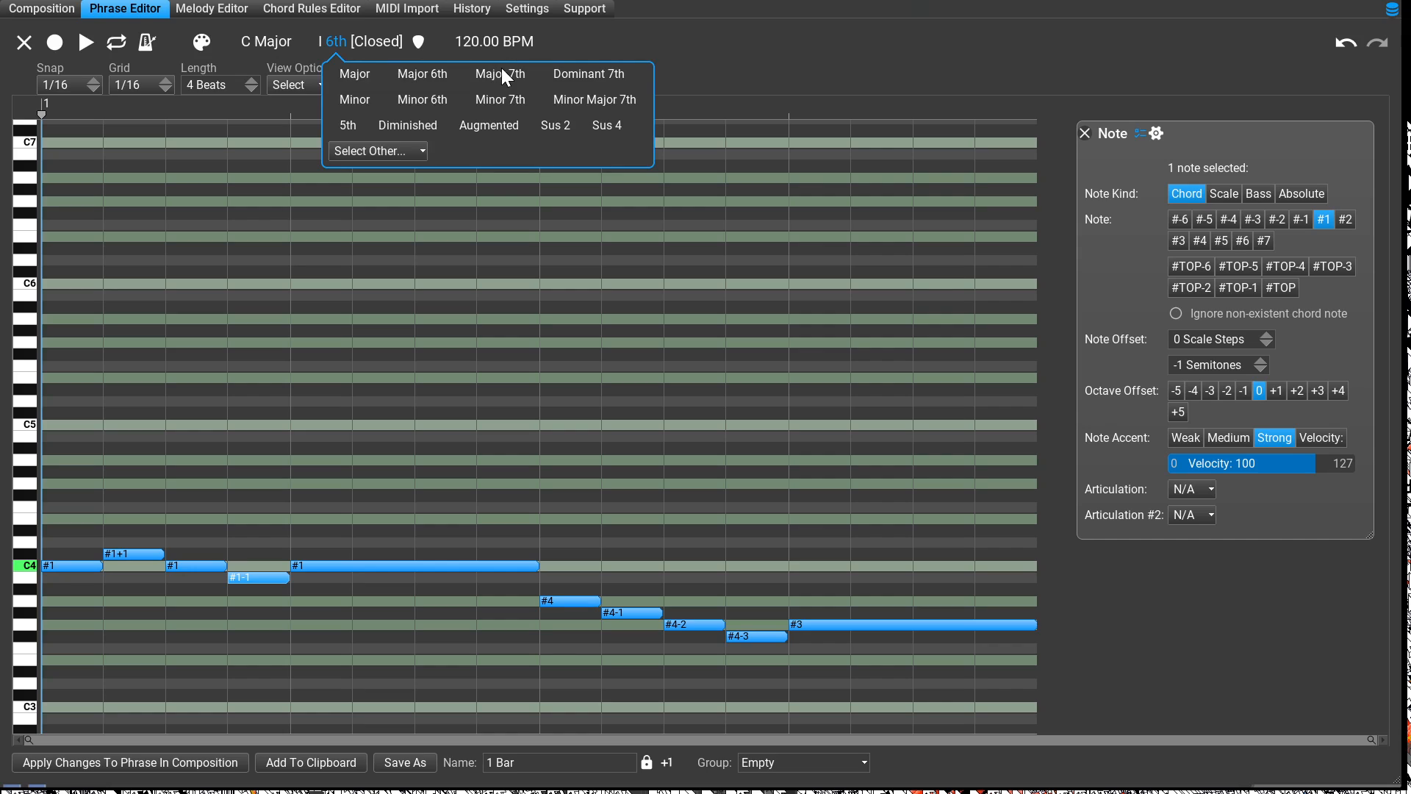
click(720, 111)
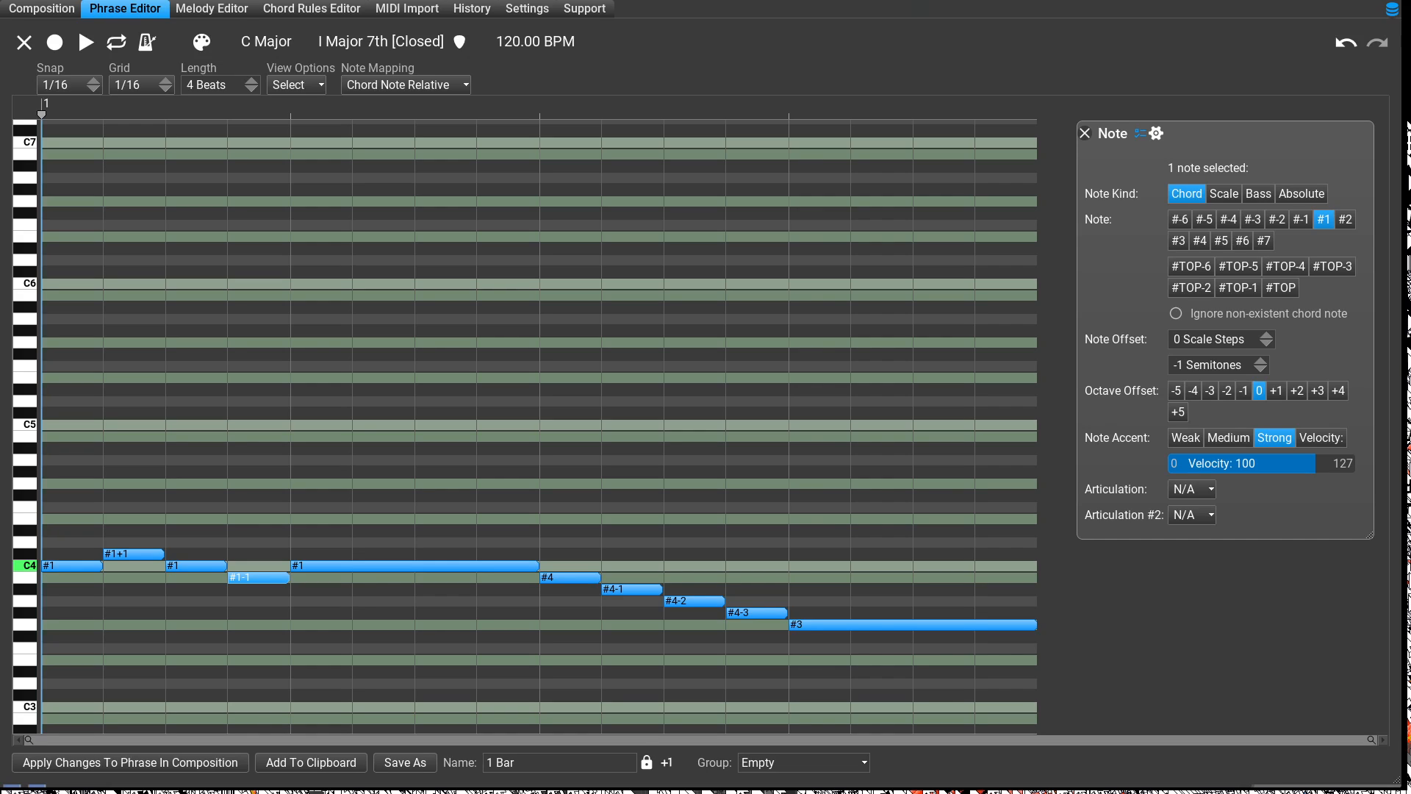
key(space)
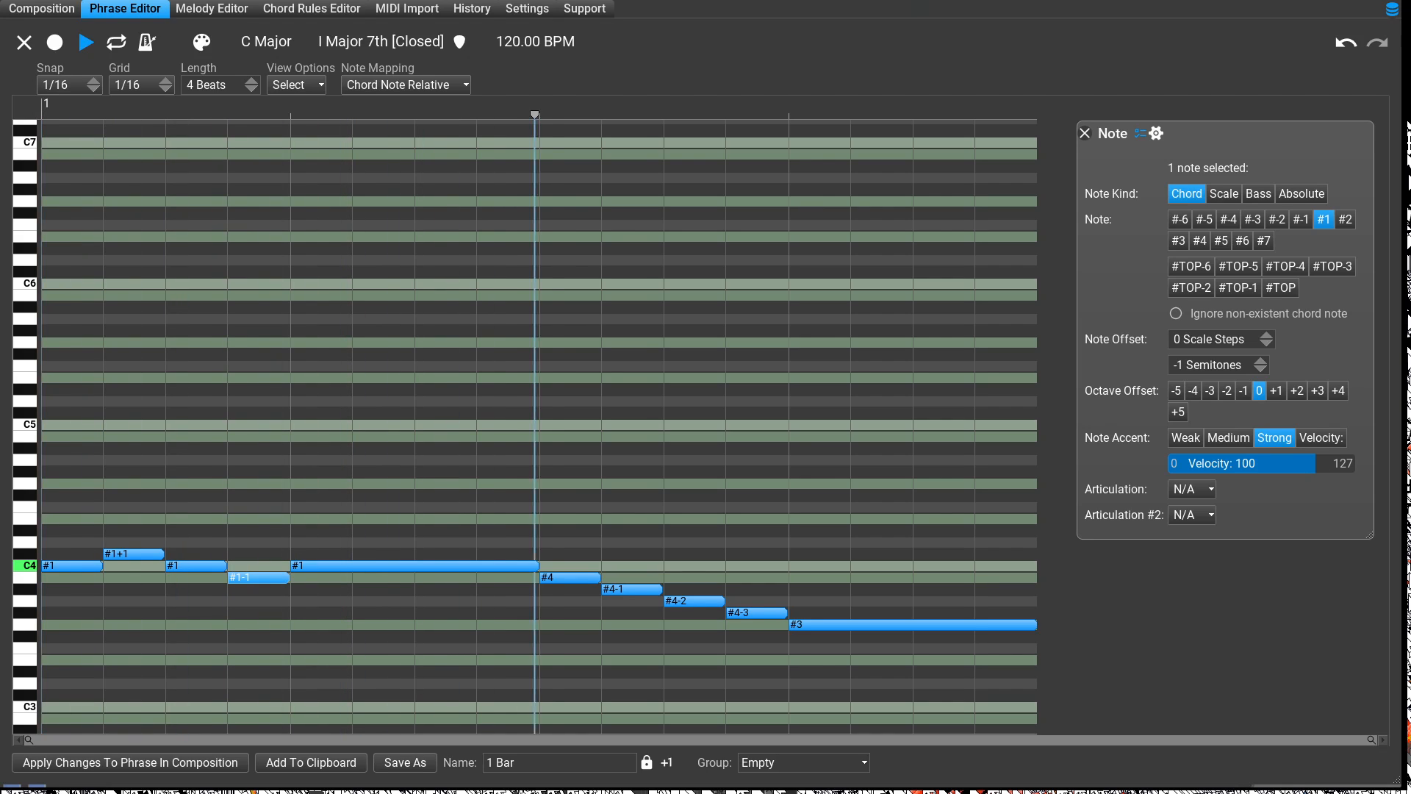
key(space)
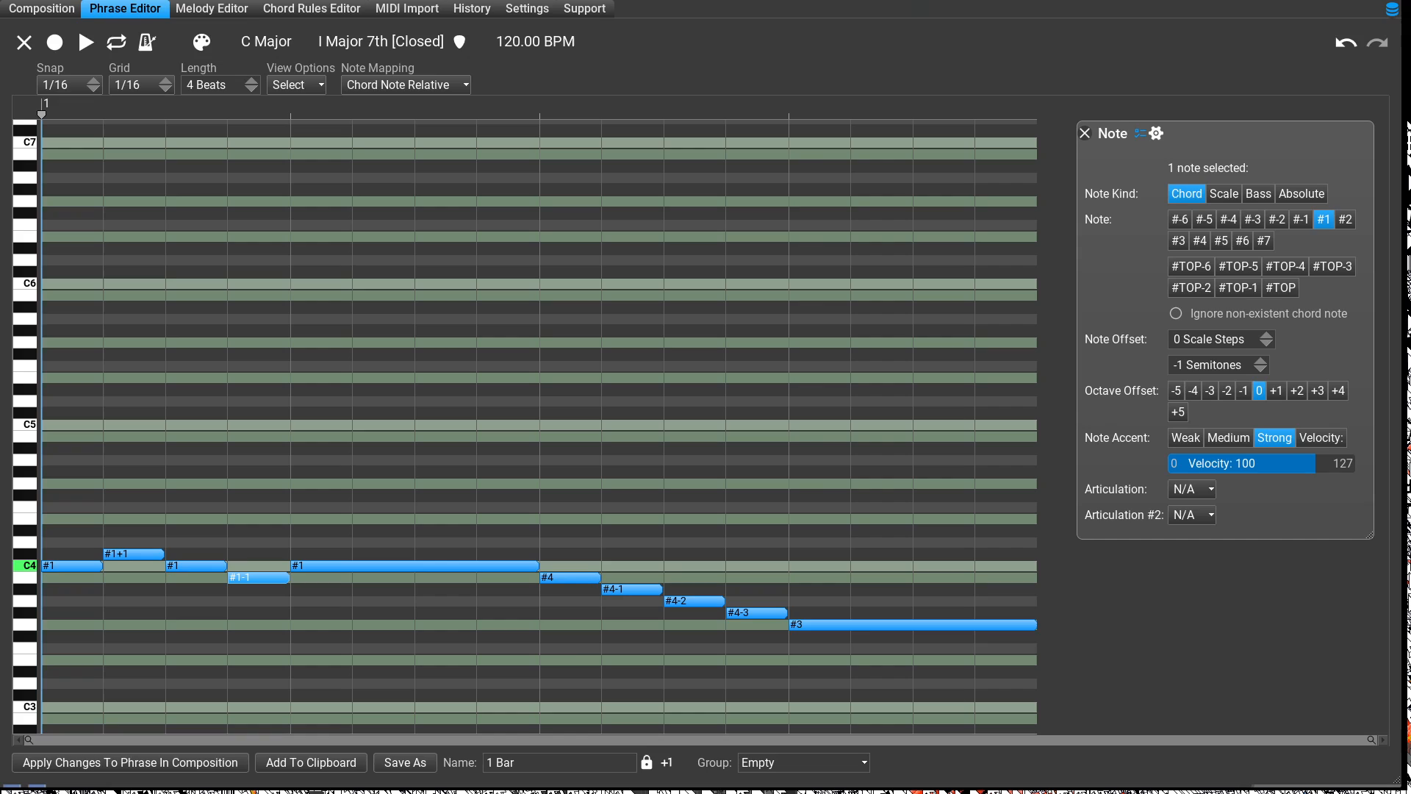
Inspect the note settings of the long target notes and the short passing notes leading into them.
click(368, 565)
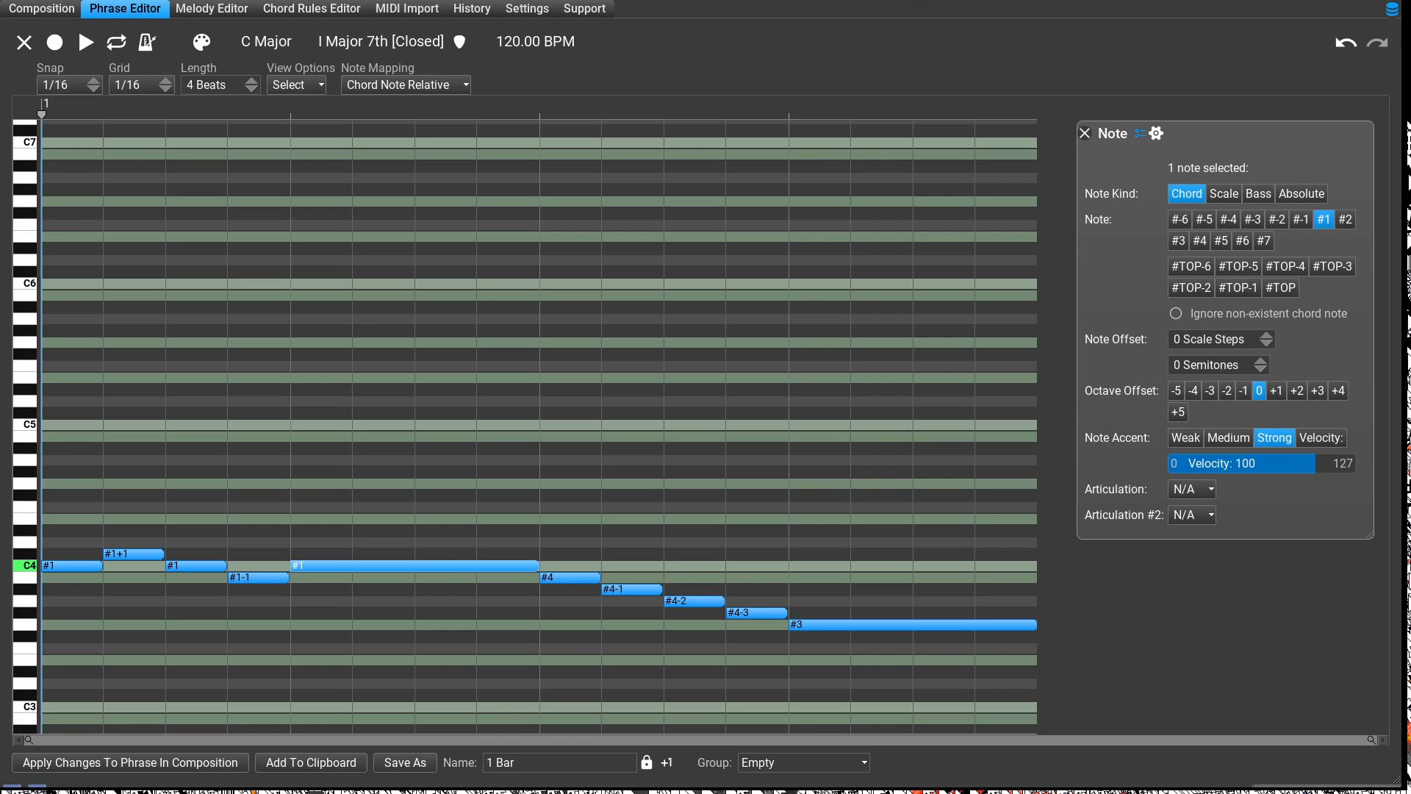
click(886, 625)
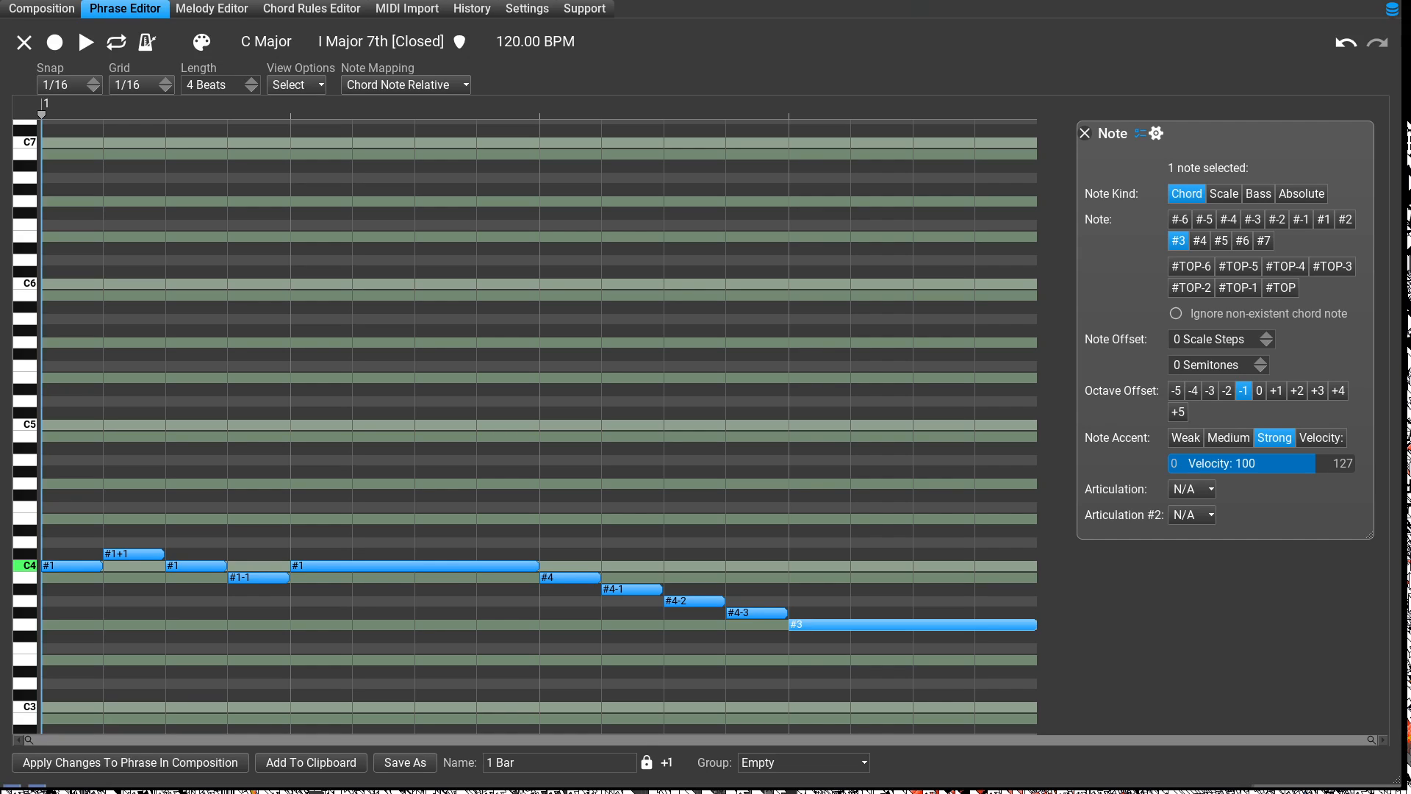
click(444, 566)
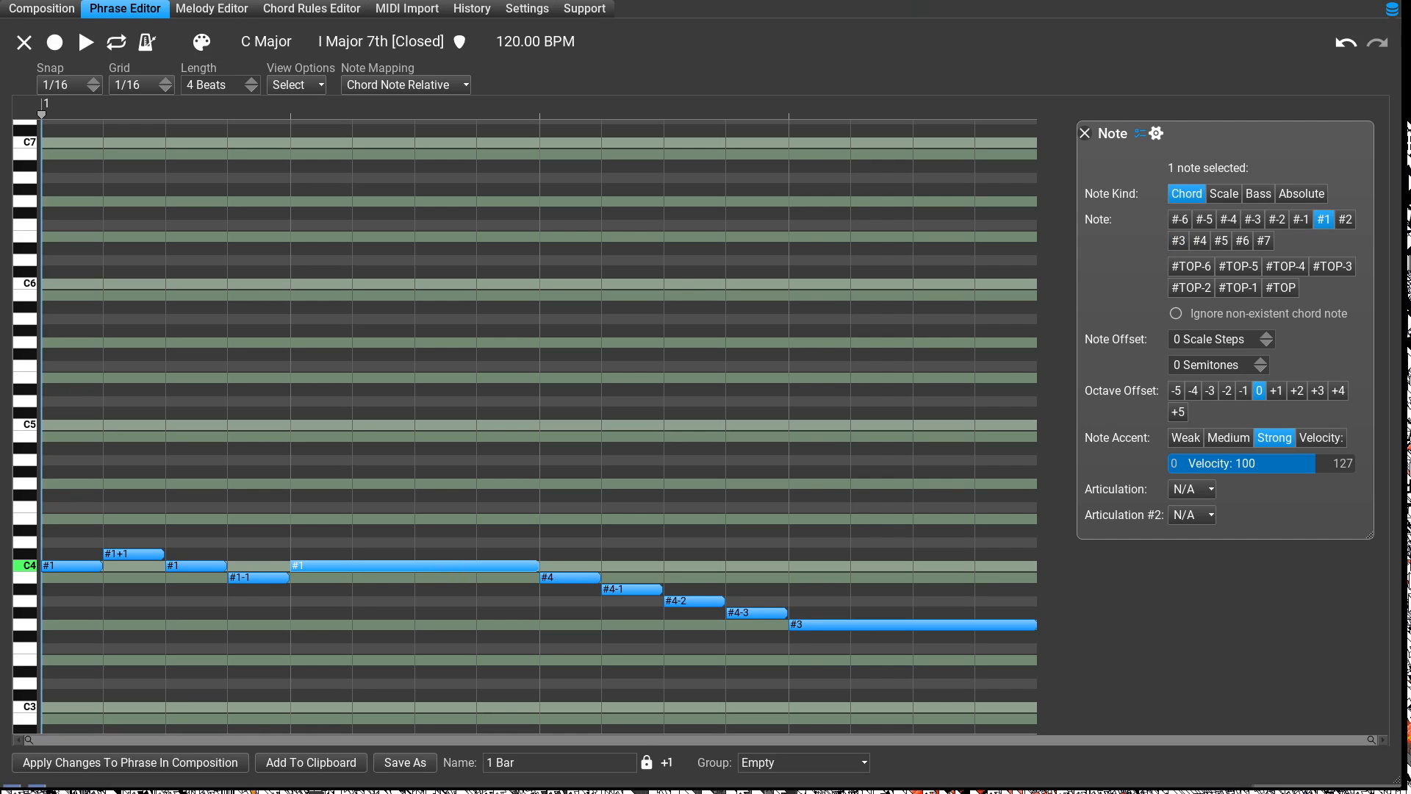
click(905, 625)
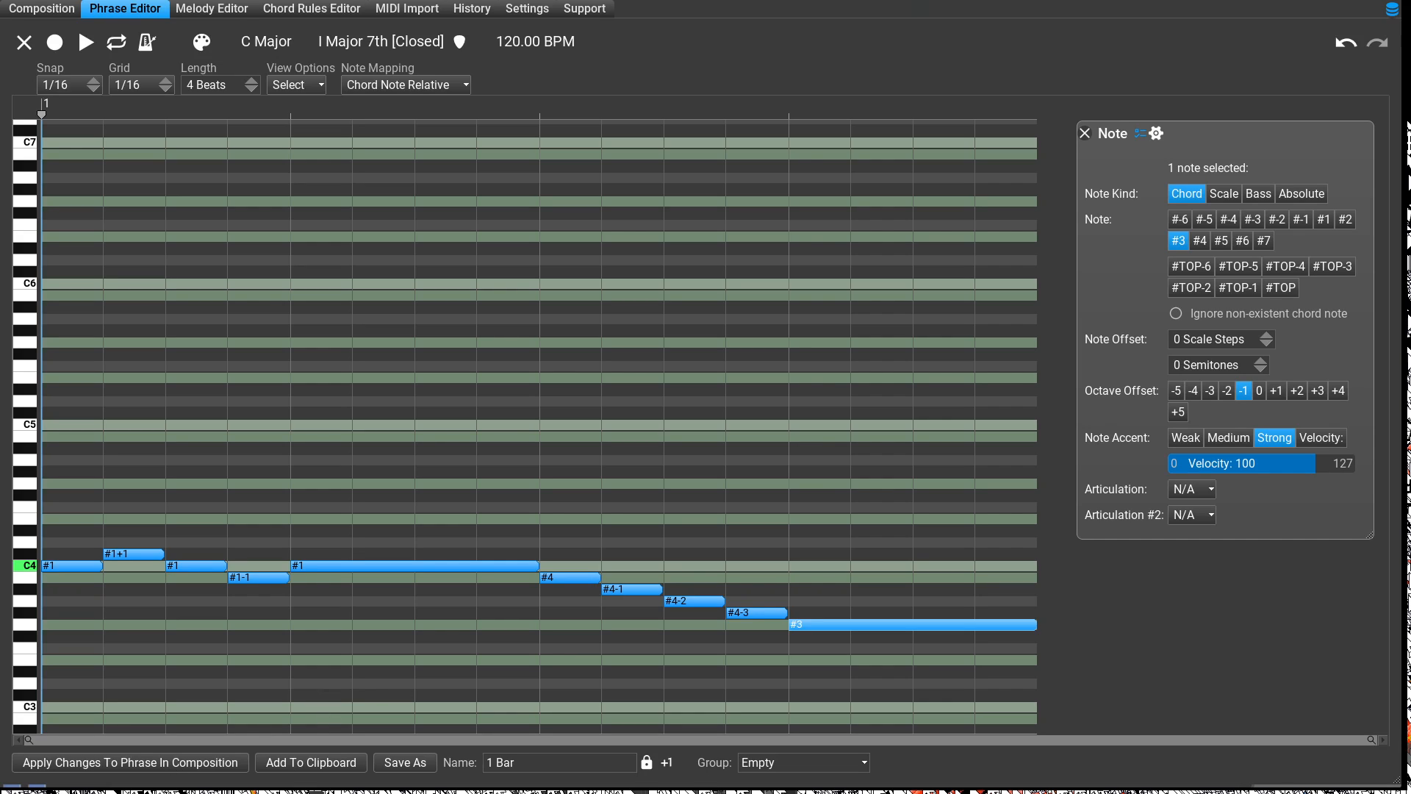
click(82, 565)
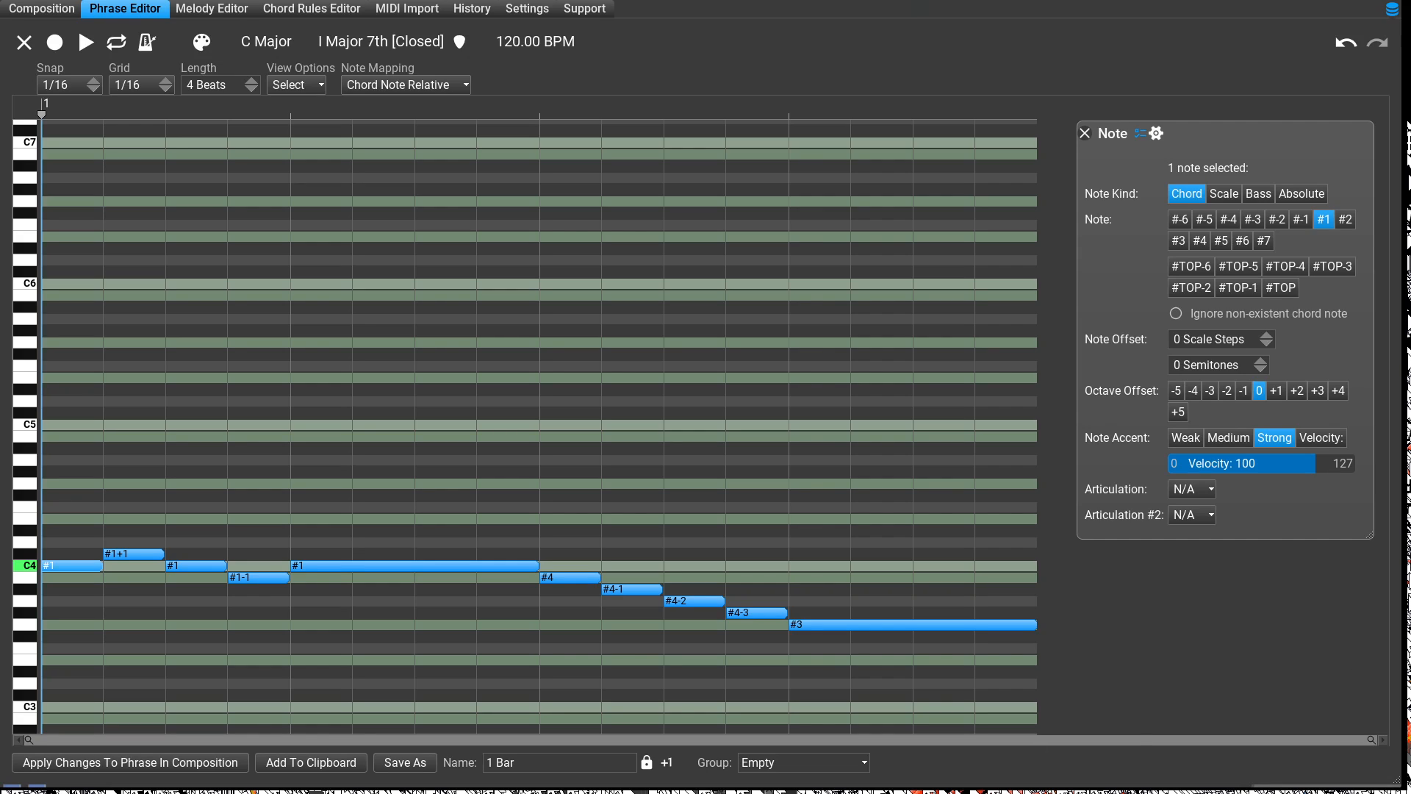
click(148, 554)
click(196, 566)
click(274, 577)
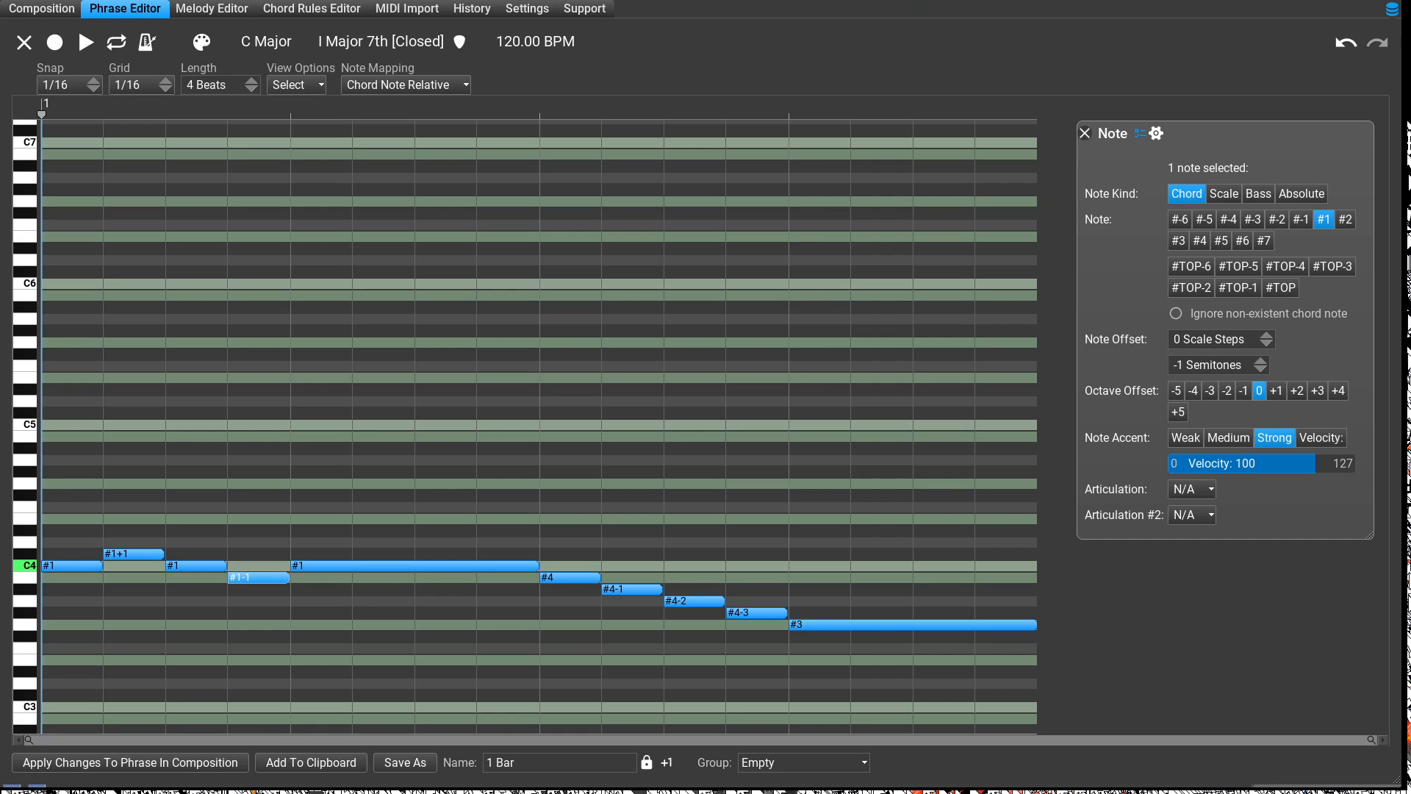
click(342, 566)
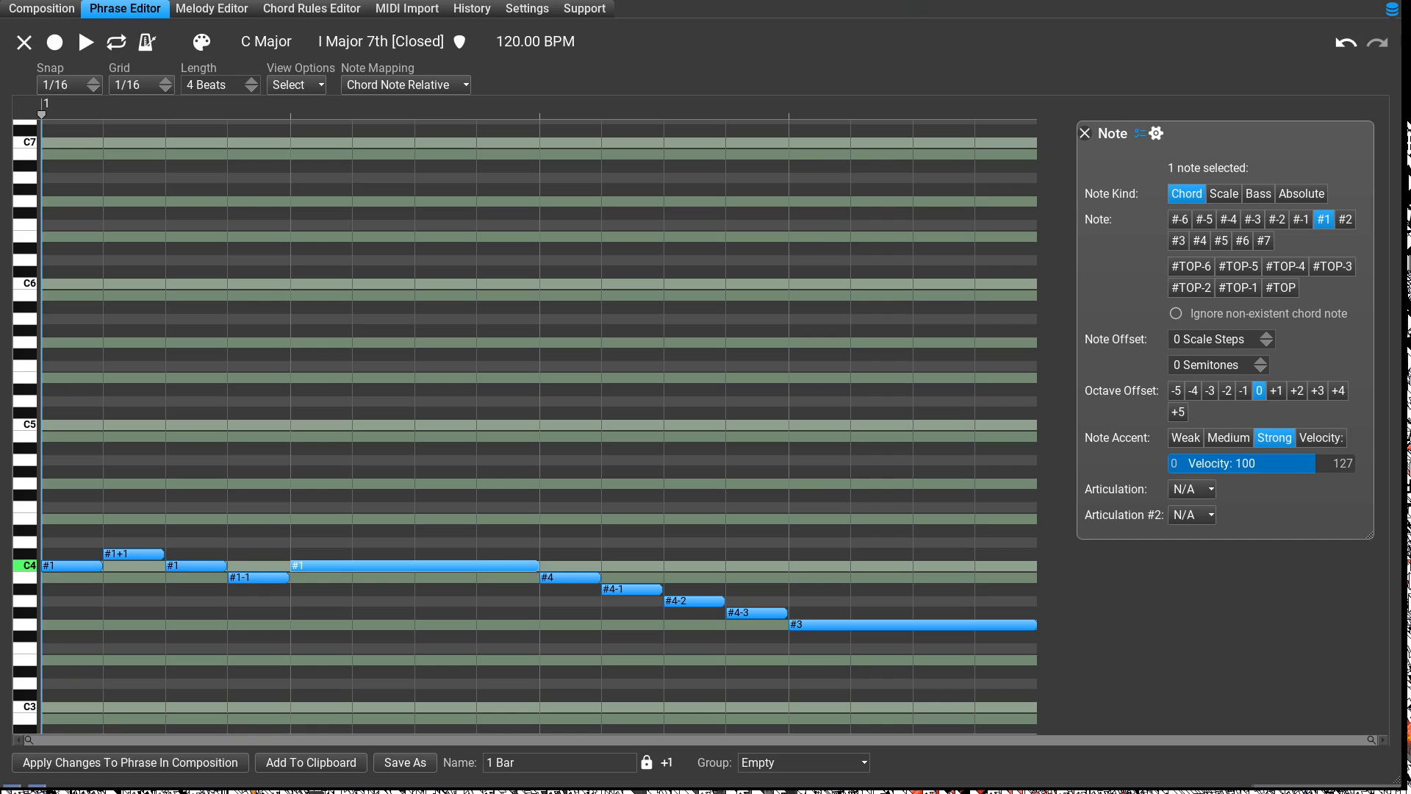
click(584, 577)
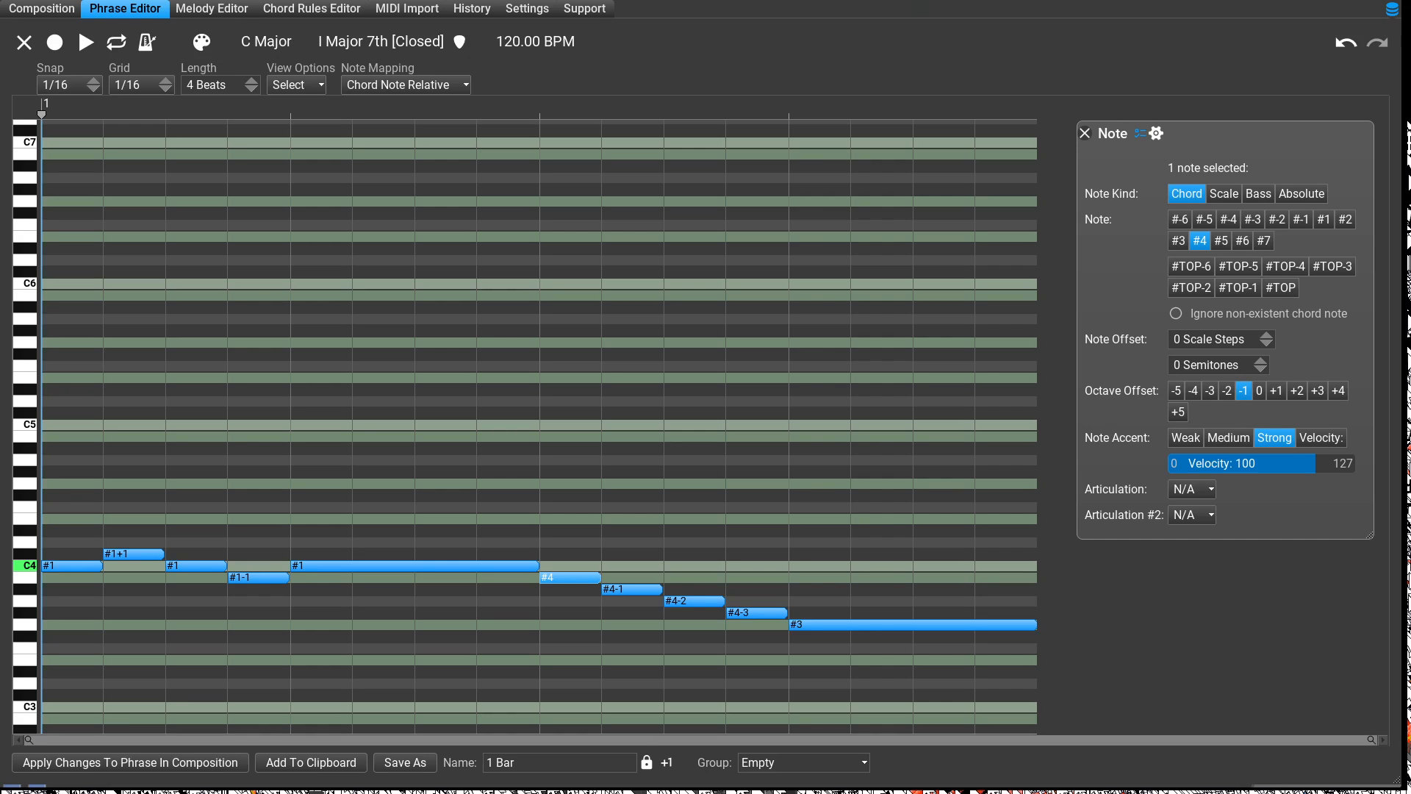
click(496, 566)
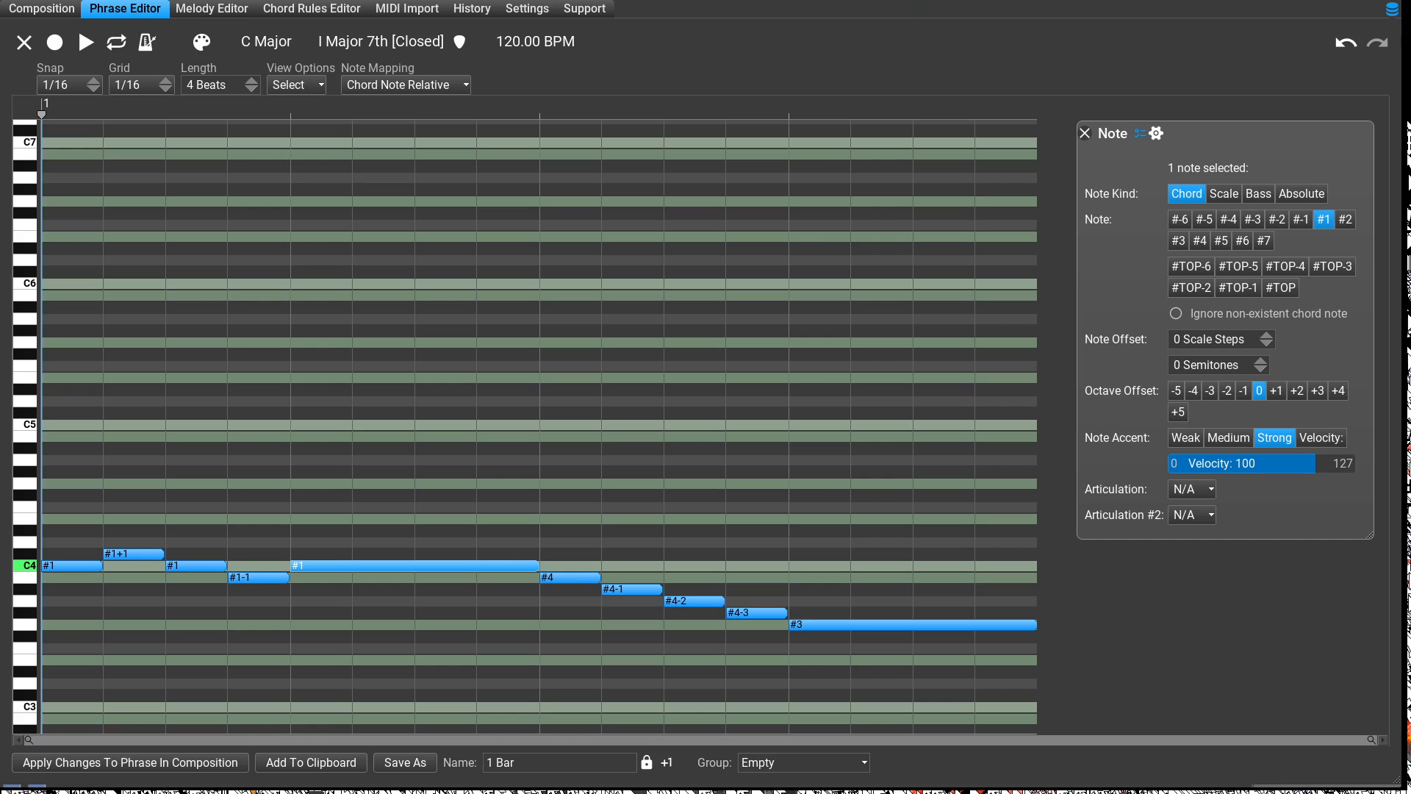
Redefine the first of the four short descending notes as chord note #1 with octave offset 0 and -1 semitone.
click(570, 578)
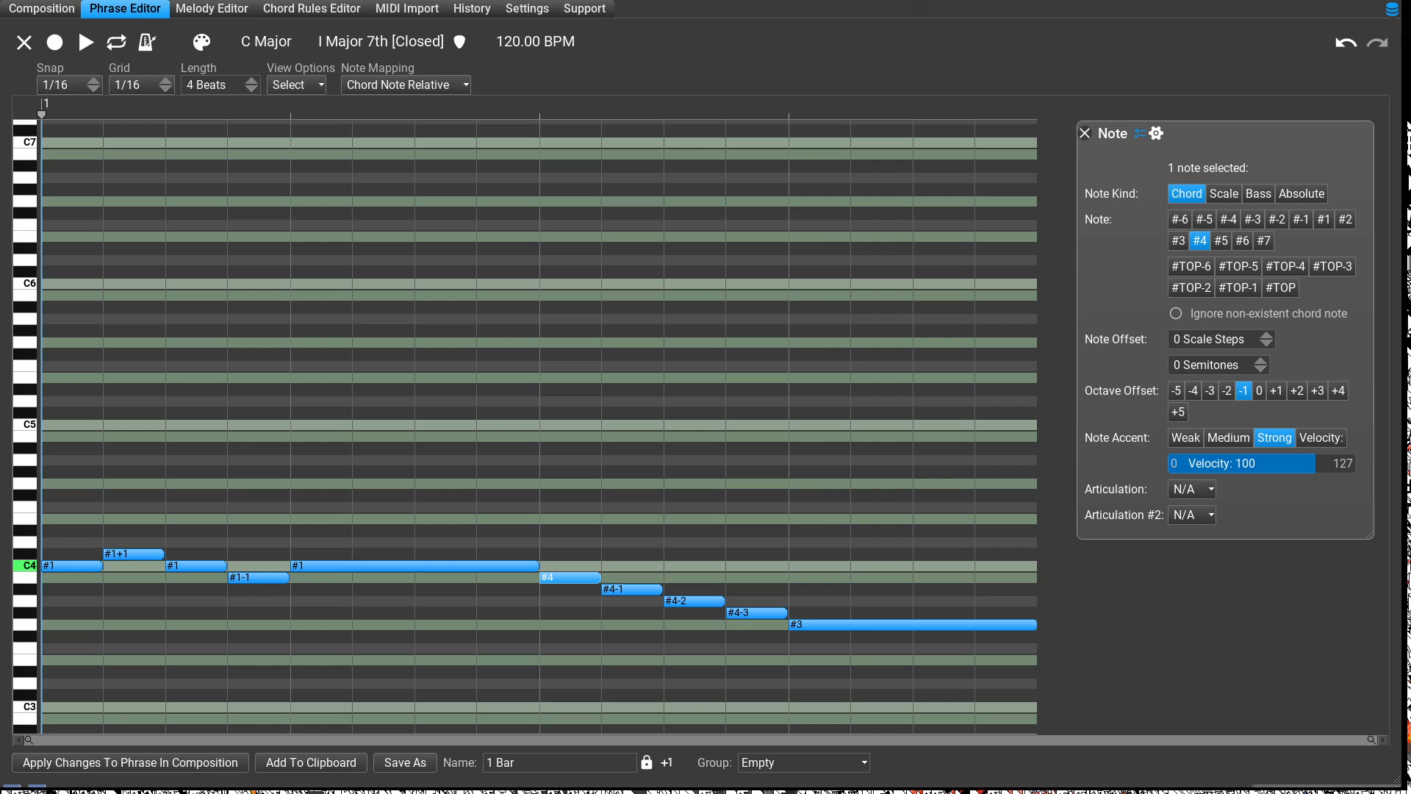
click(1324, 220)
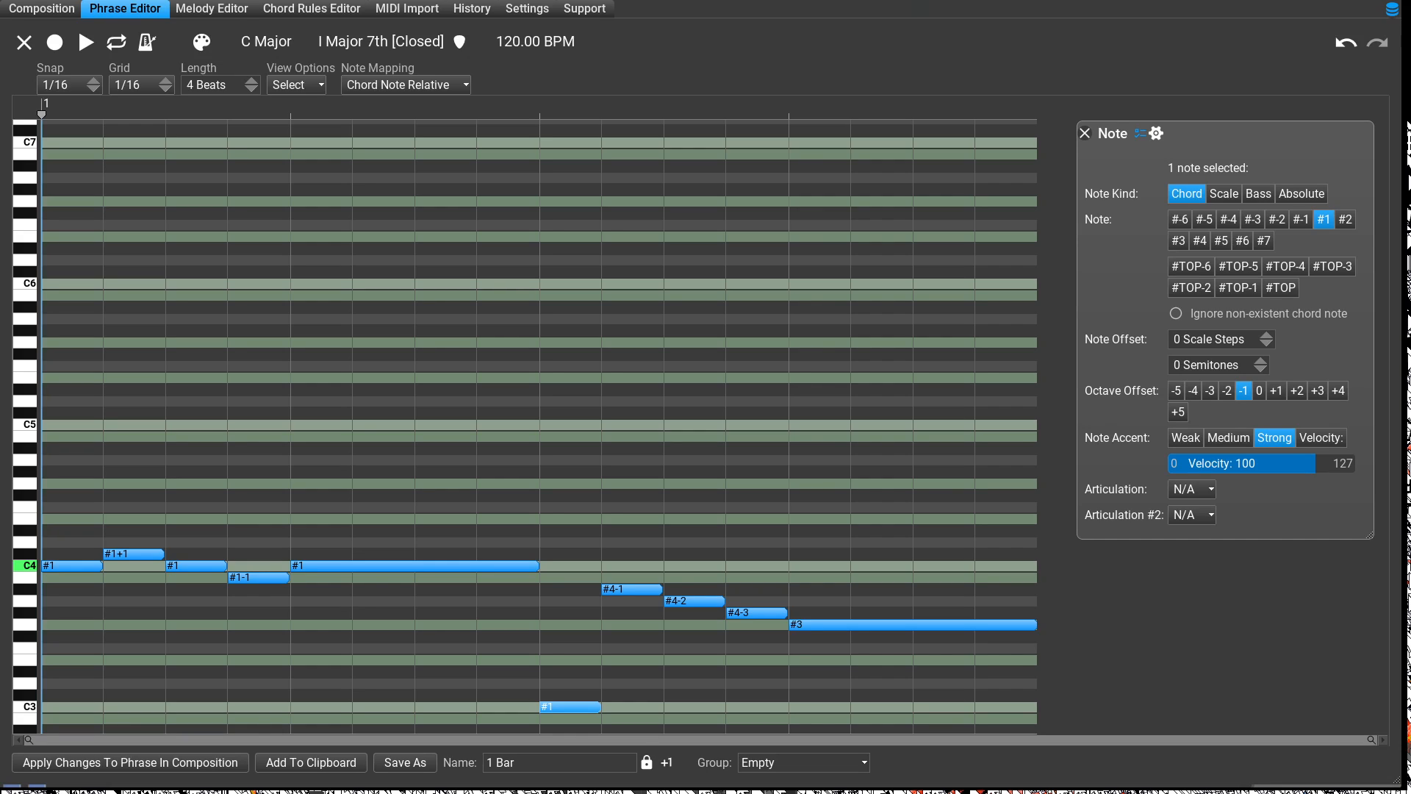
click(1259, 391)
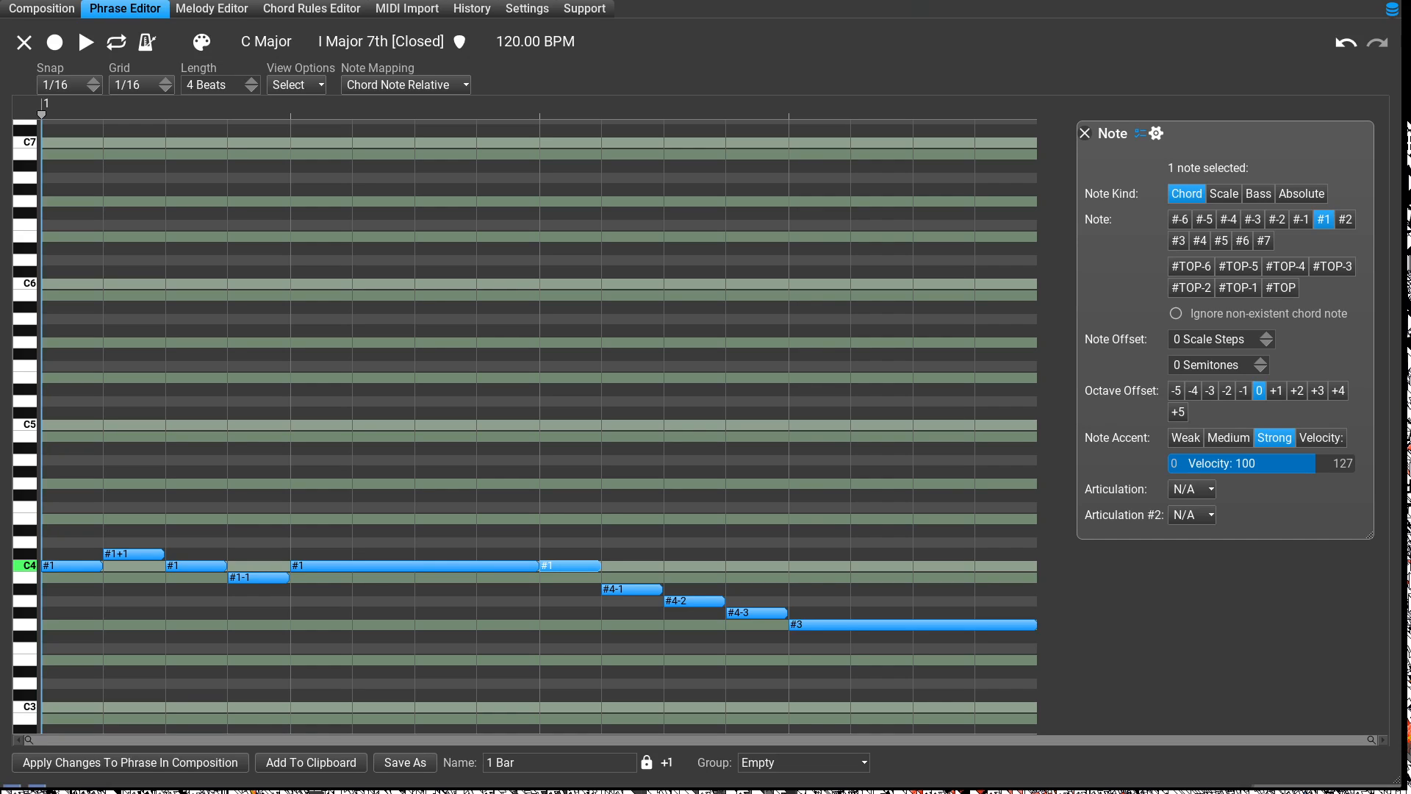
click(1260, 369)
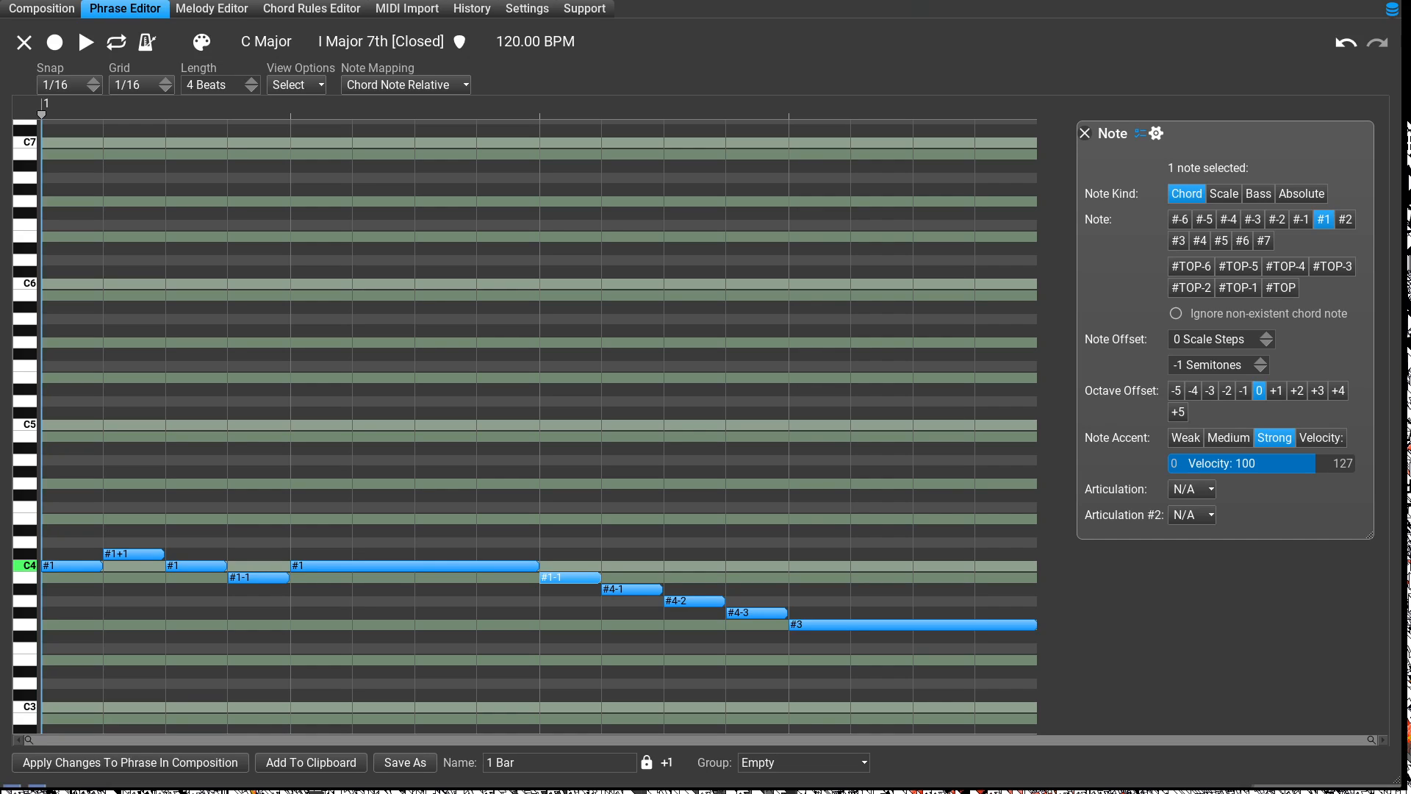
Redefine the second short descending note as chord note #1 with octave offset 0 and -2 semitones.
click(634, 590)
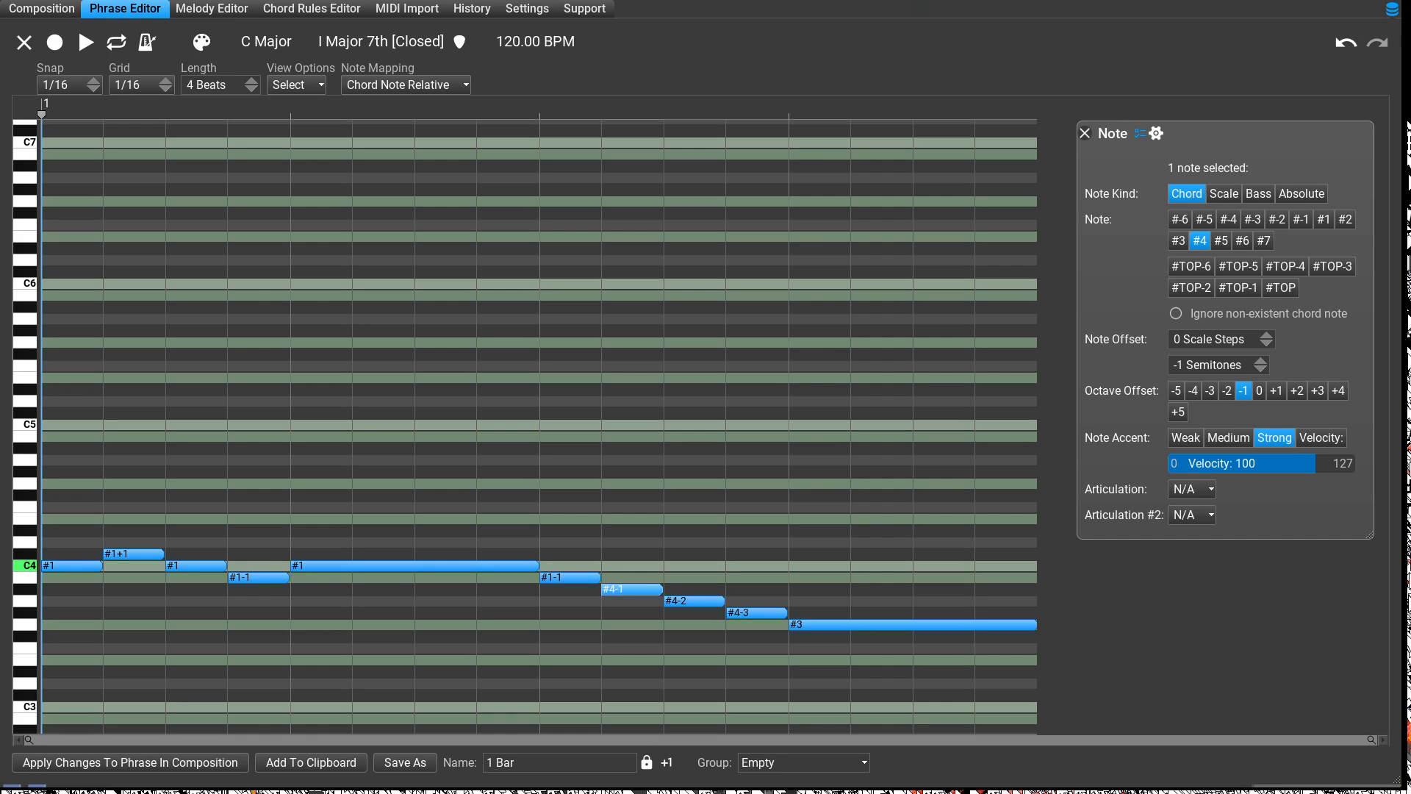
click(1324, 219)
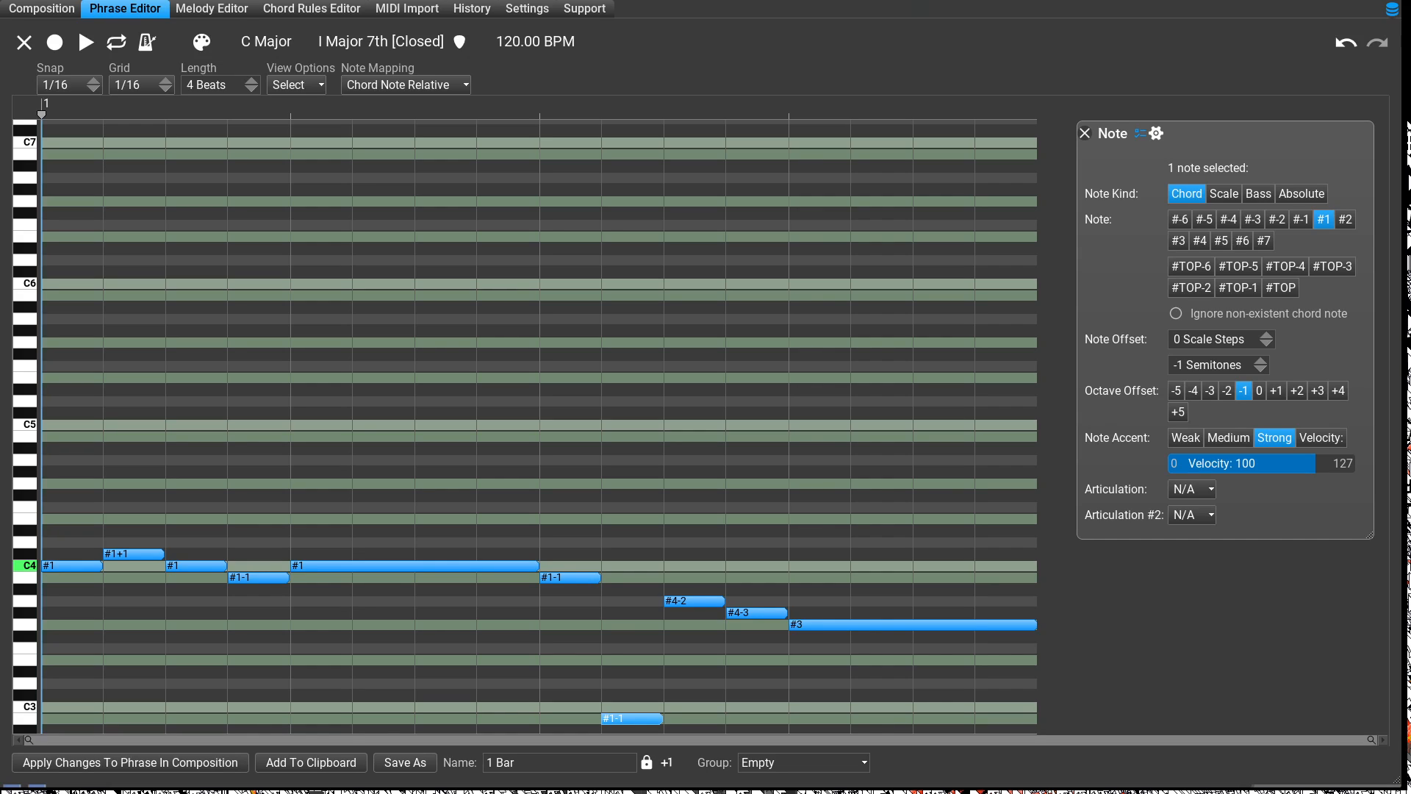
click(1259, 391)
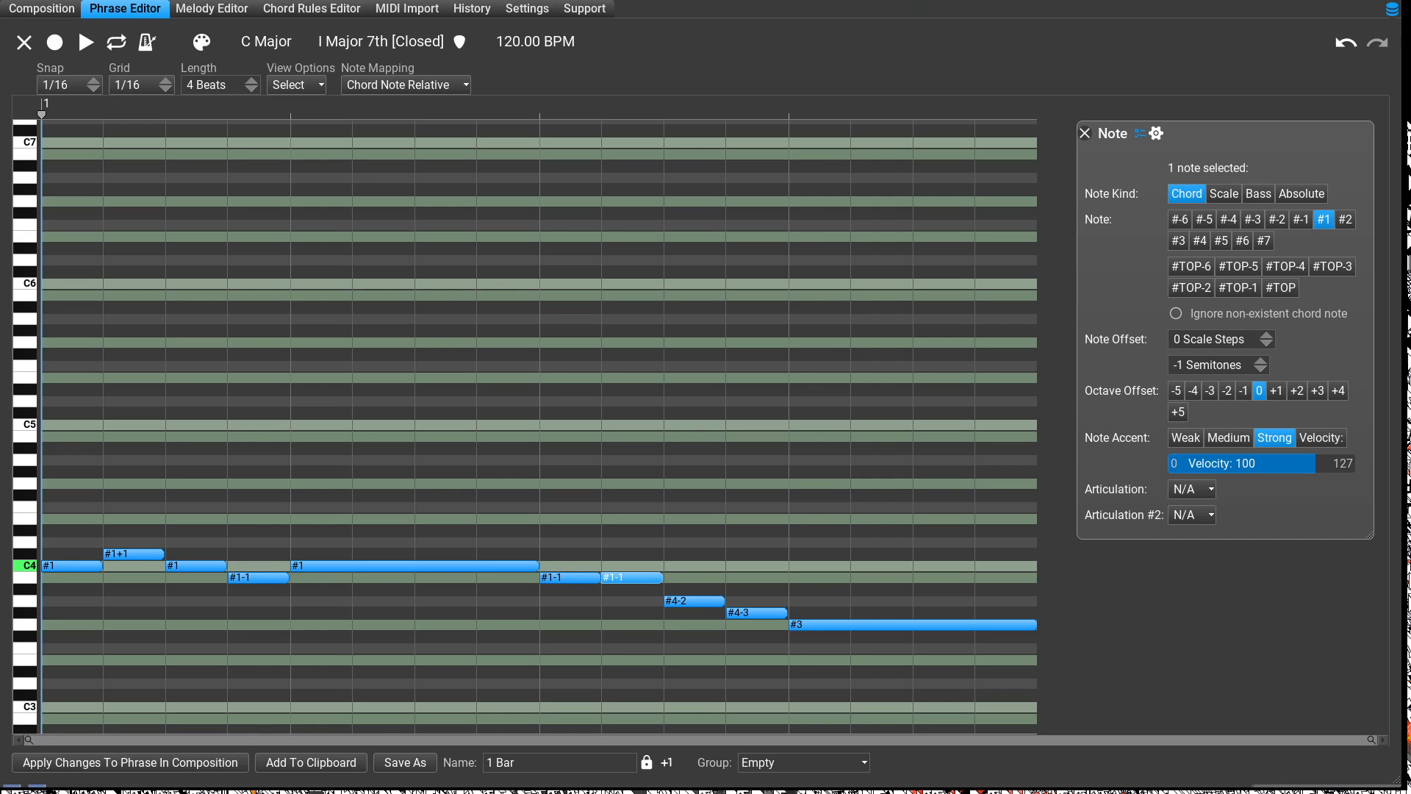
click(1260, 369)
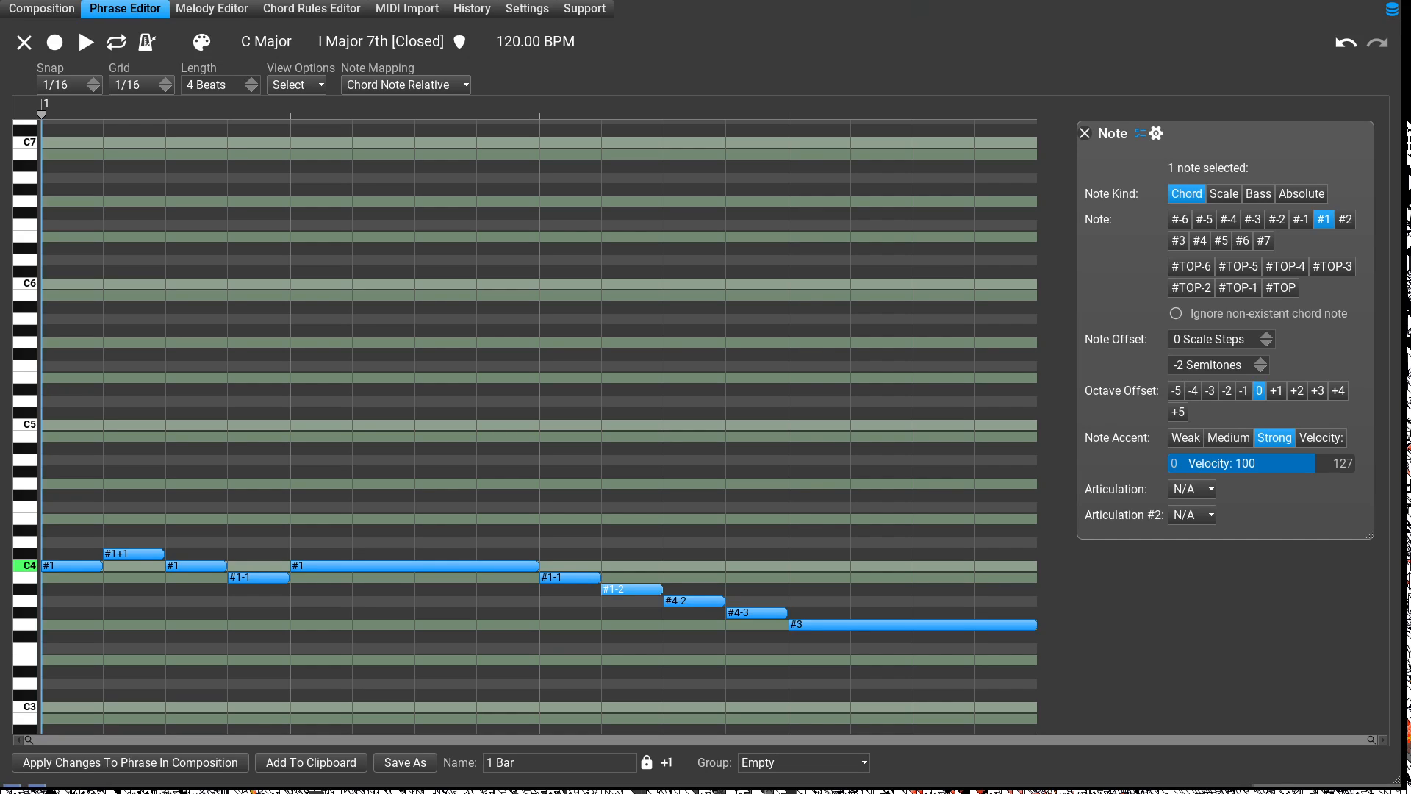
Redefine the third short descending note as chord note #1 with octave offset 0 and -3 semitones.
click(718, 601)
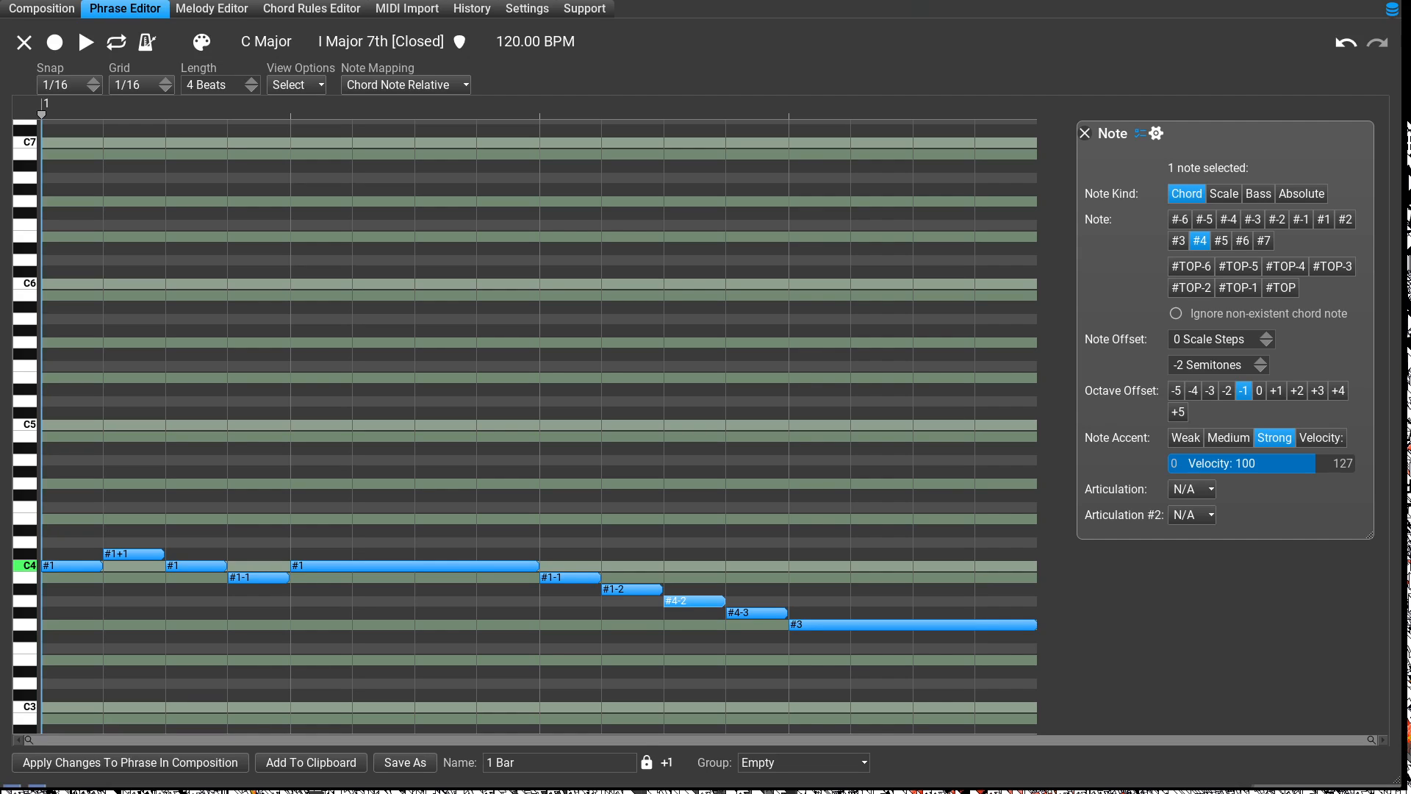
click(1324, 220)
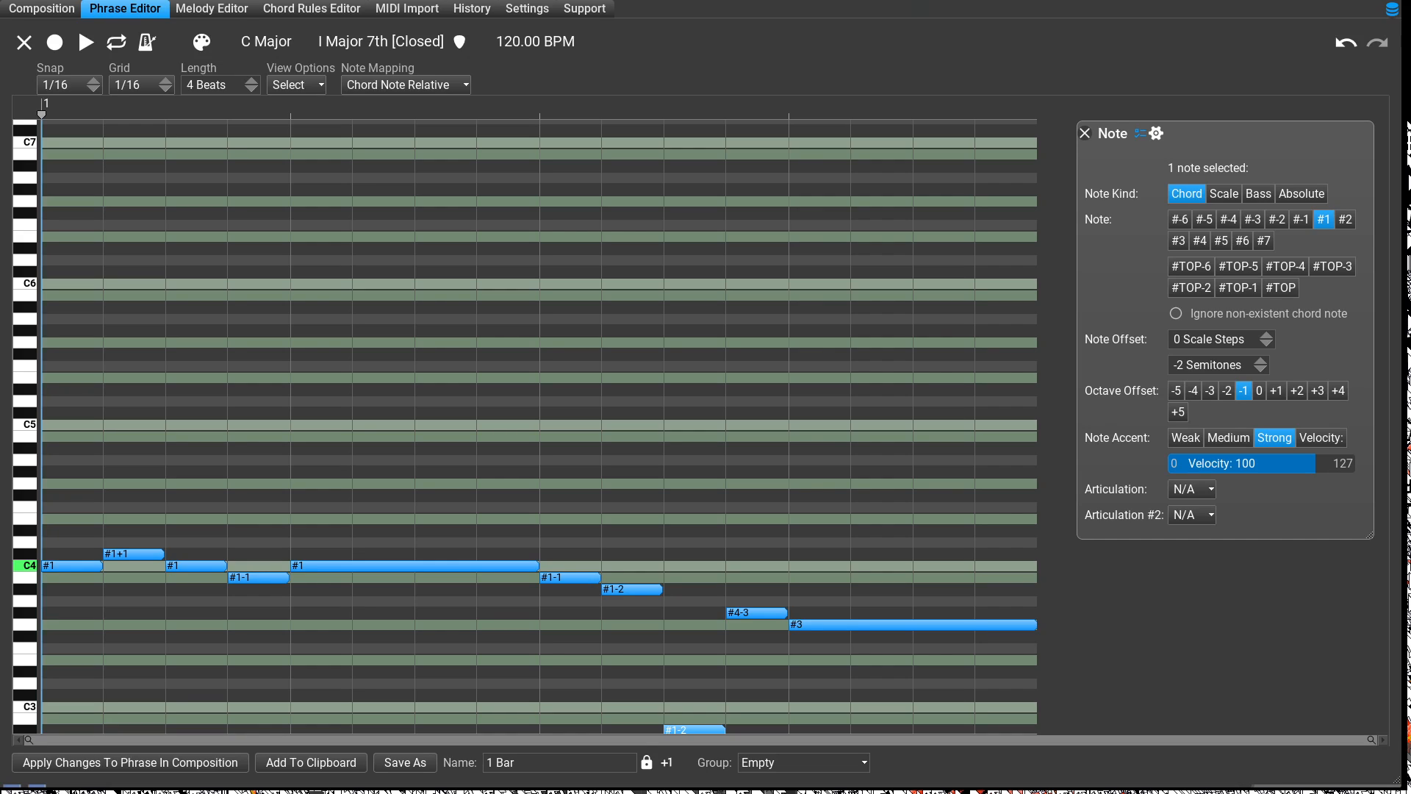
click(1259, 391)
click(1260, 369)
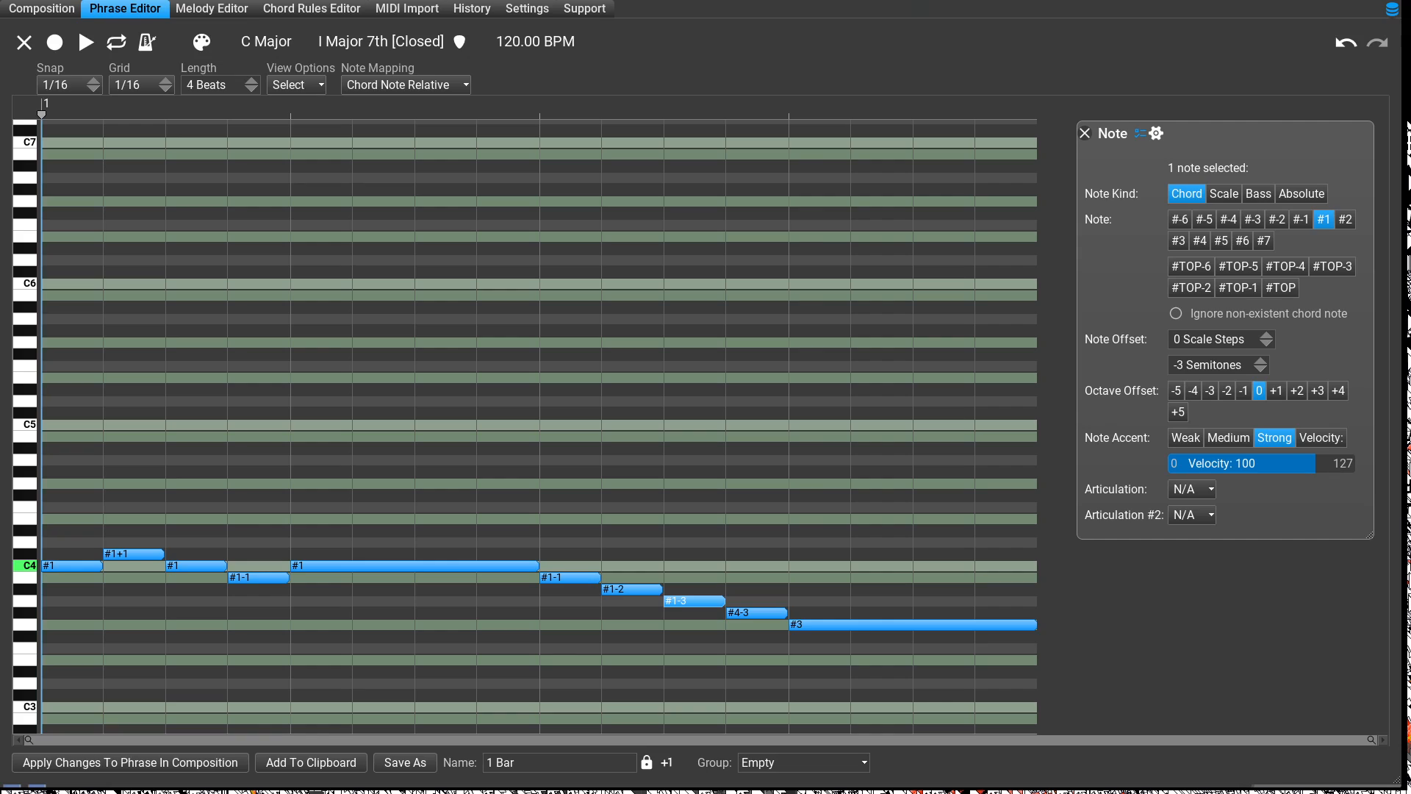
Redefine the fourth short descending note as chord note #1 with octave offset 0 and -4 semitones, and play the phrase.
click(766, 613)
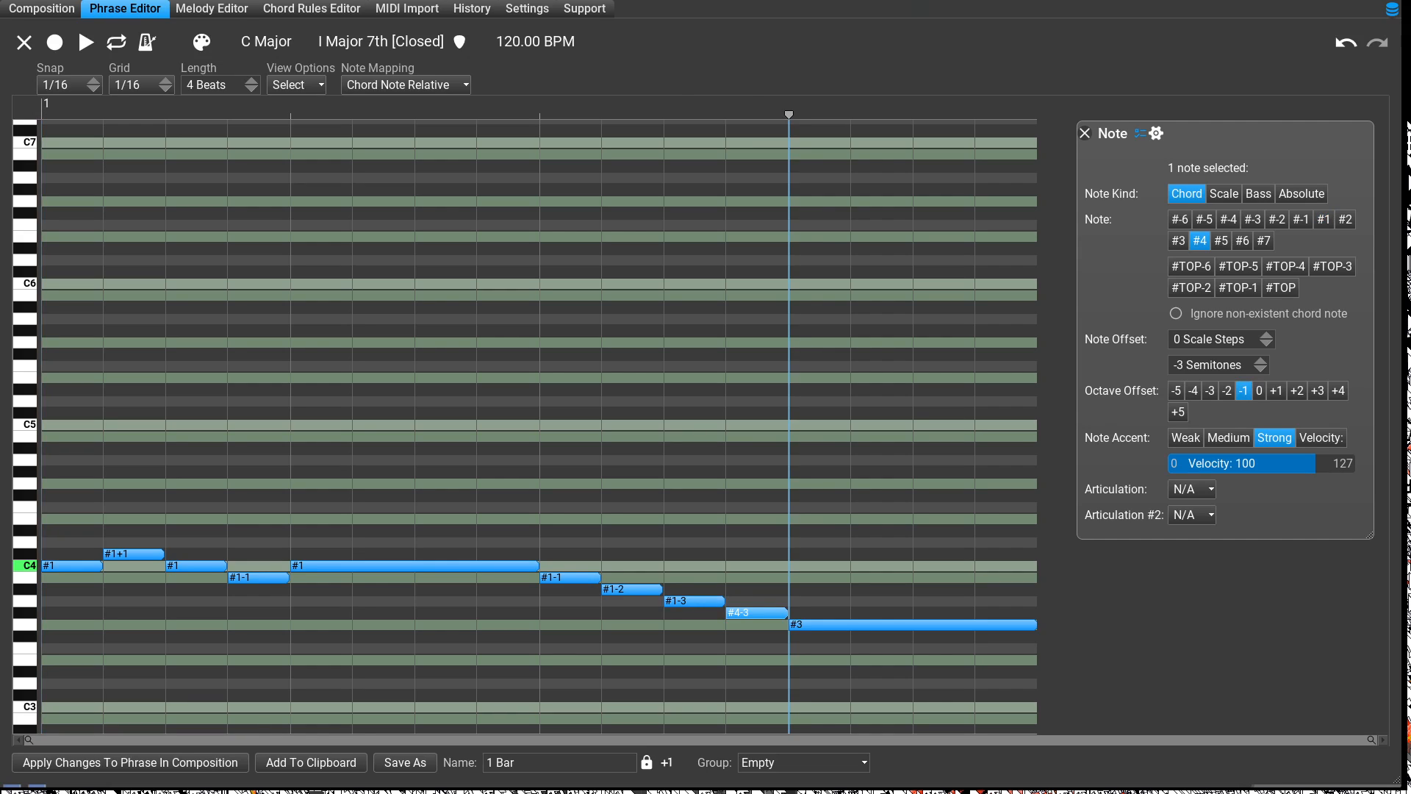
click(1324, 220)
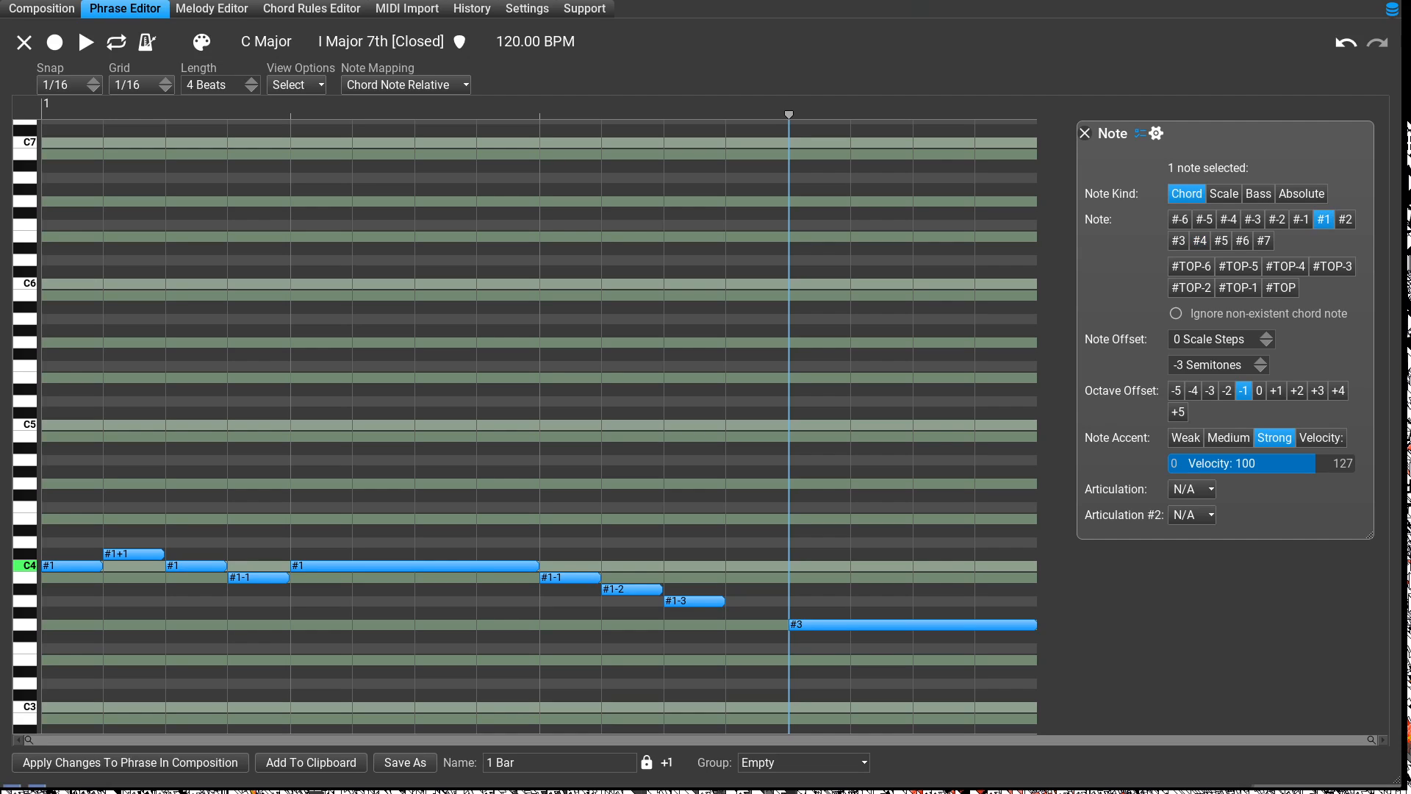
click(1259, 390)
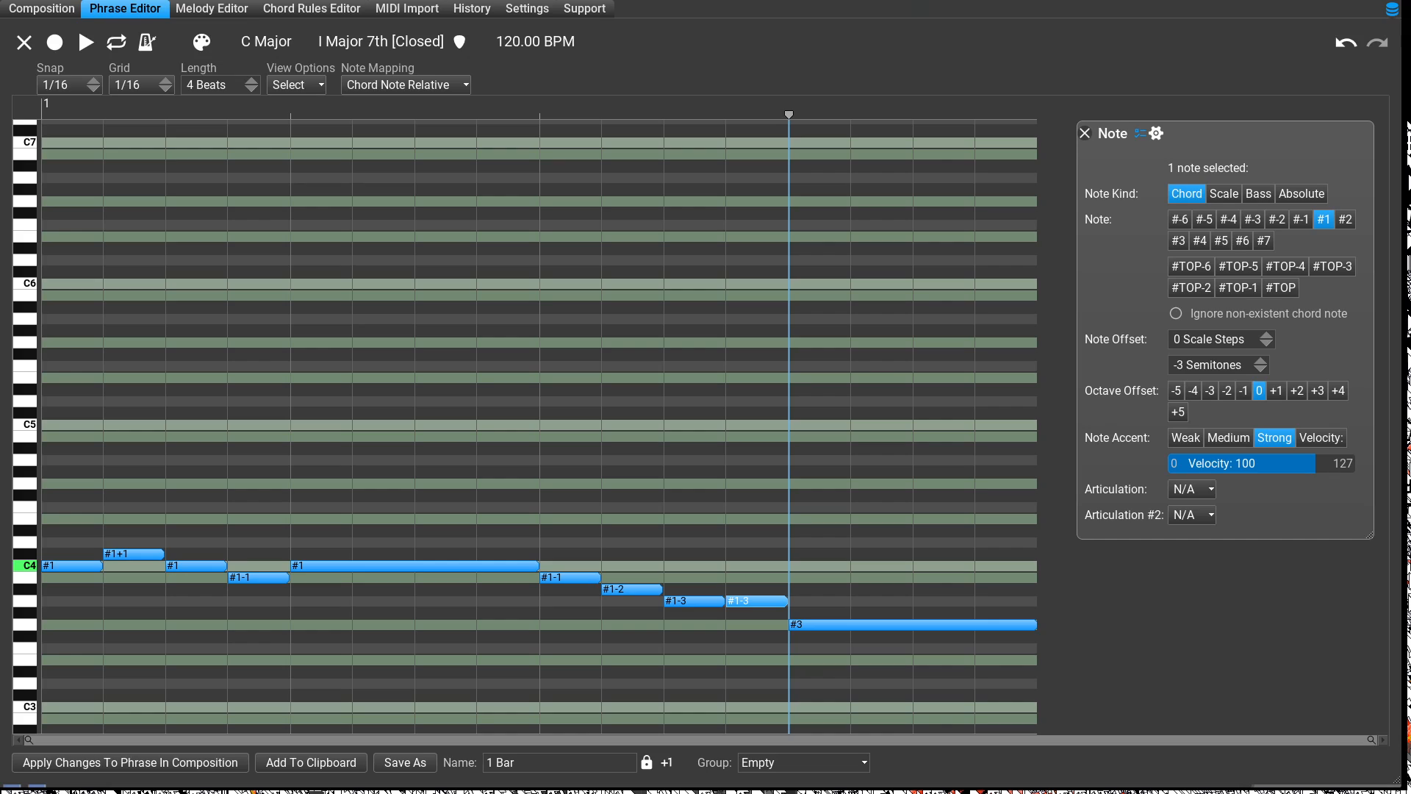
key(Down)
key(Down)
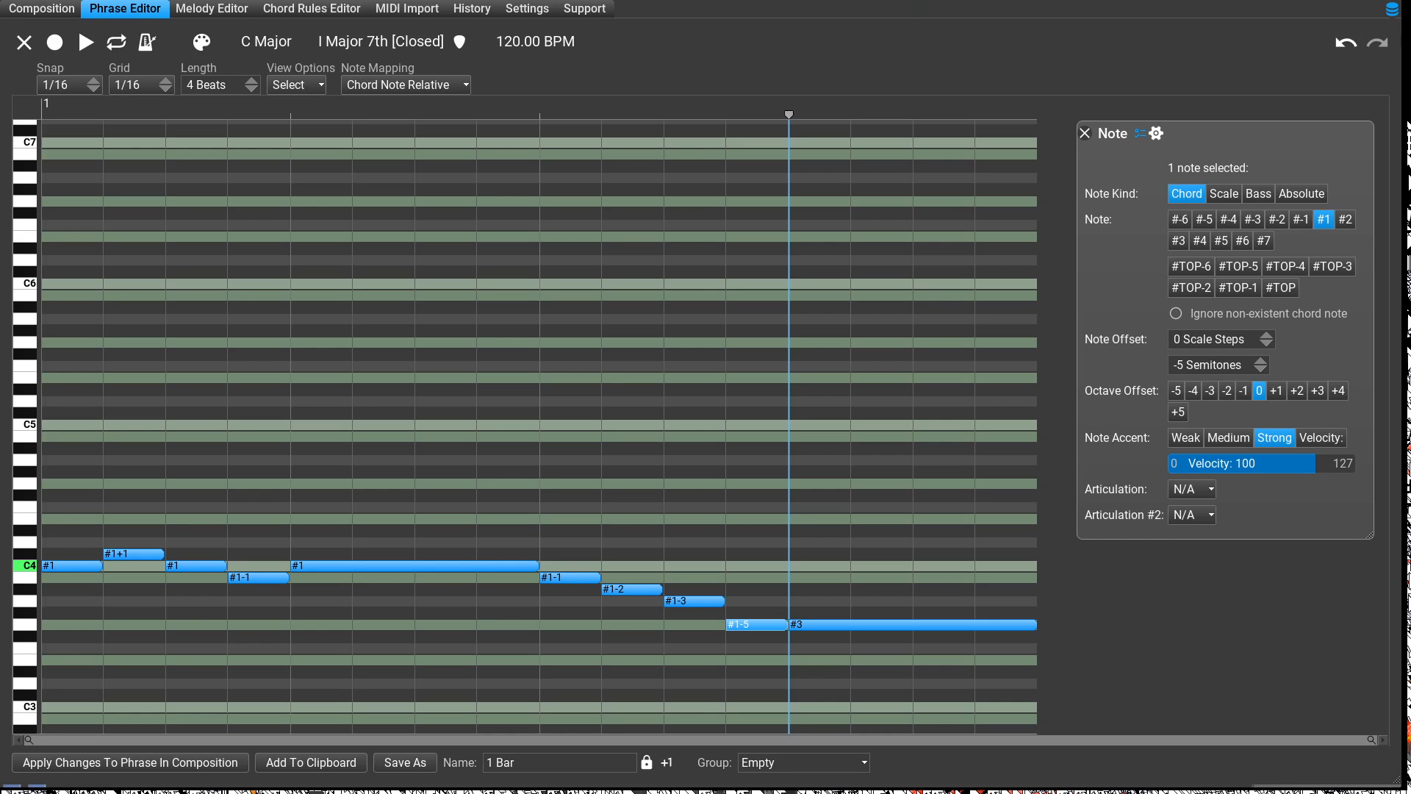
key(Up)
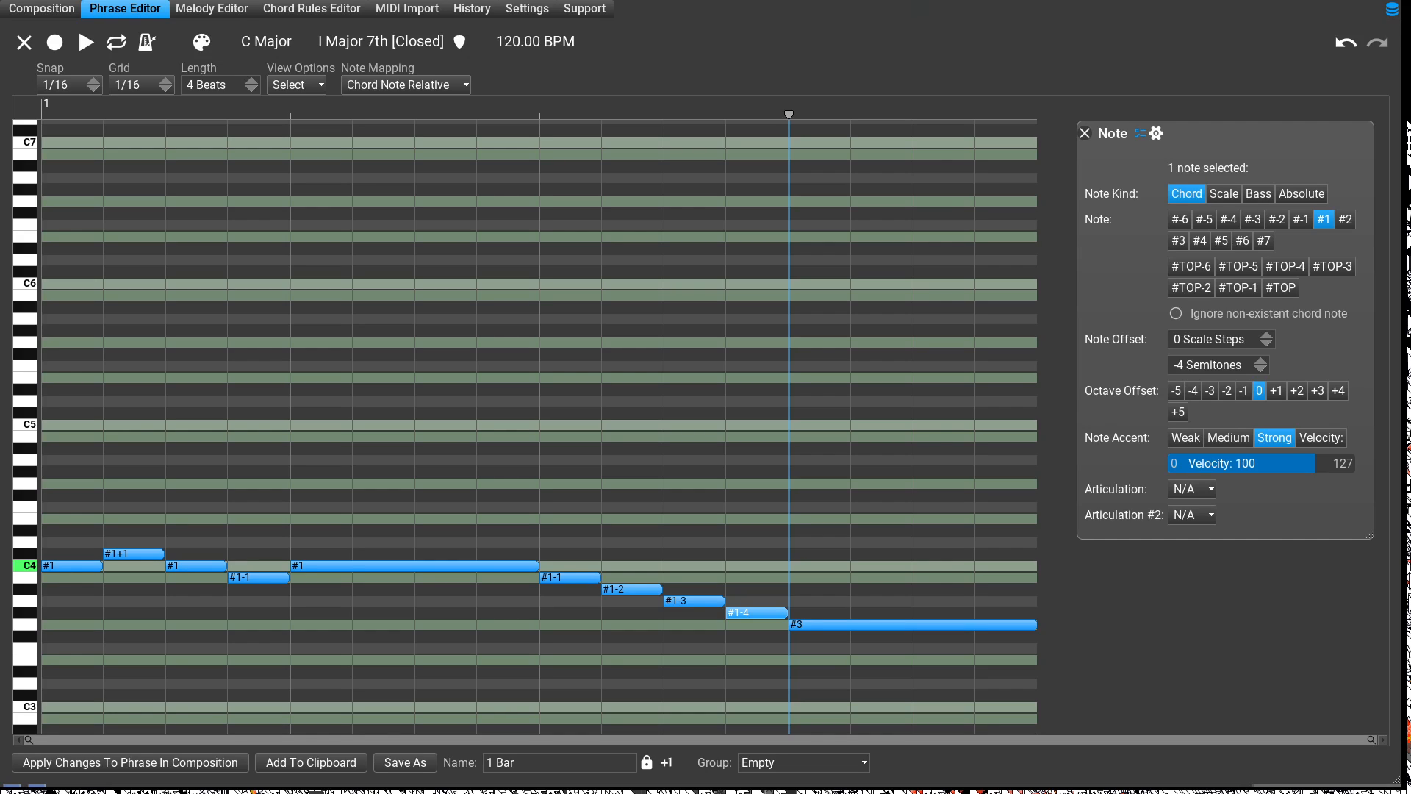
key(space)
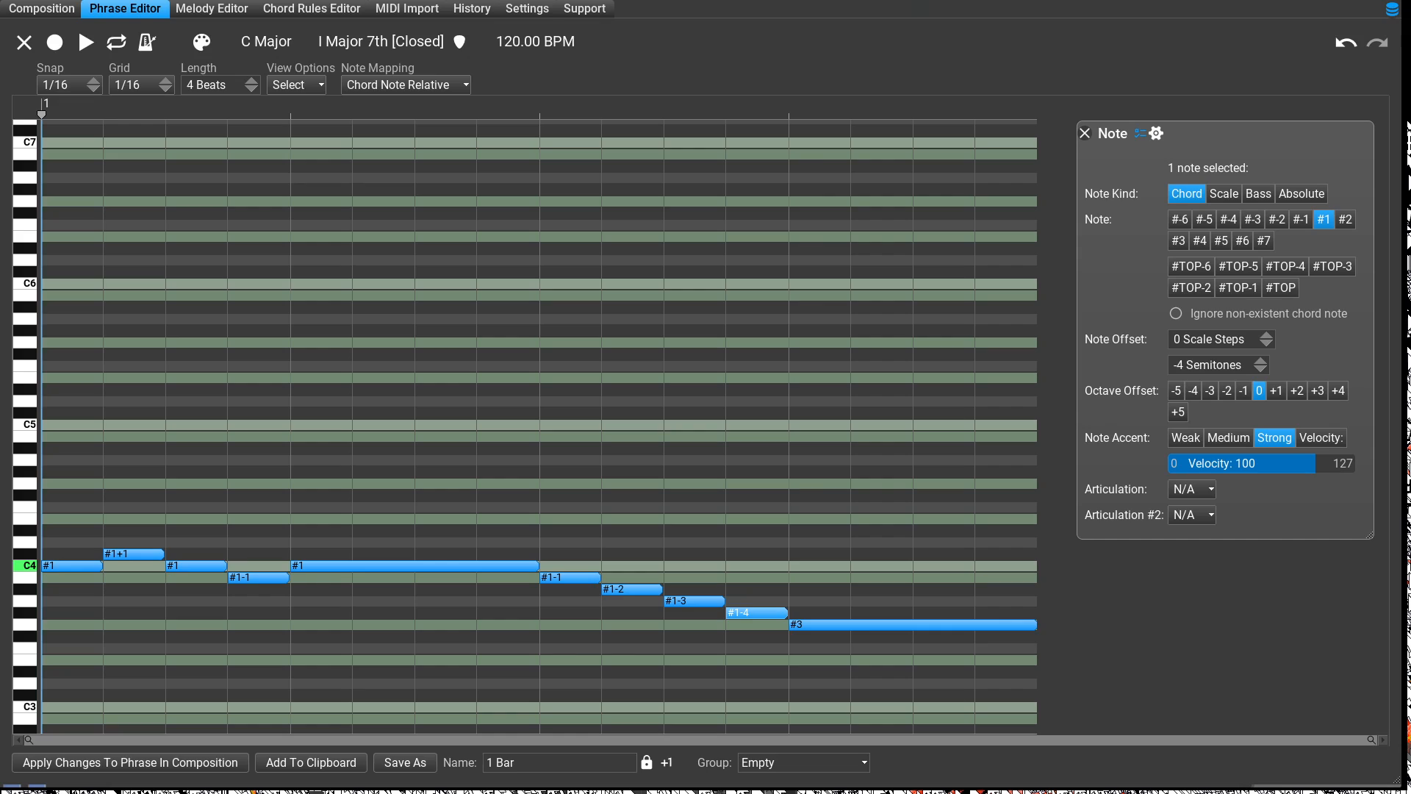
With the four short descending notes selected, change the chord to Major and play the phrase again.
drag(552, 544, 780, 659)
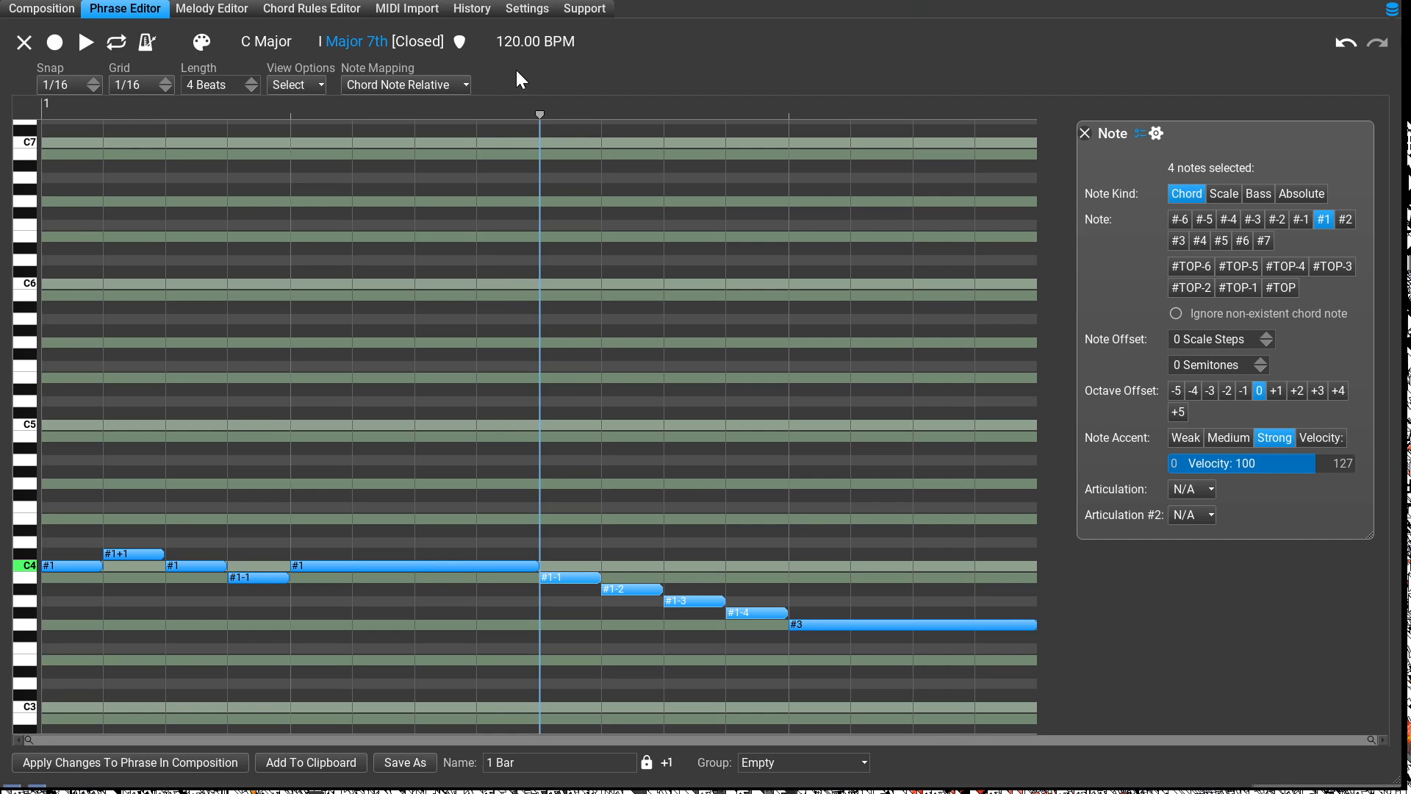
mouse_move(516, 69)
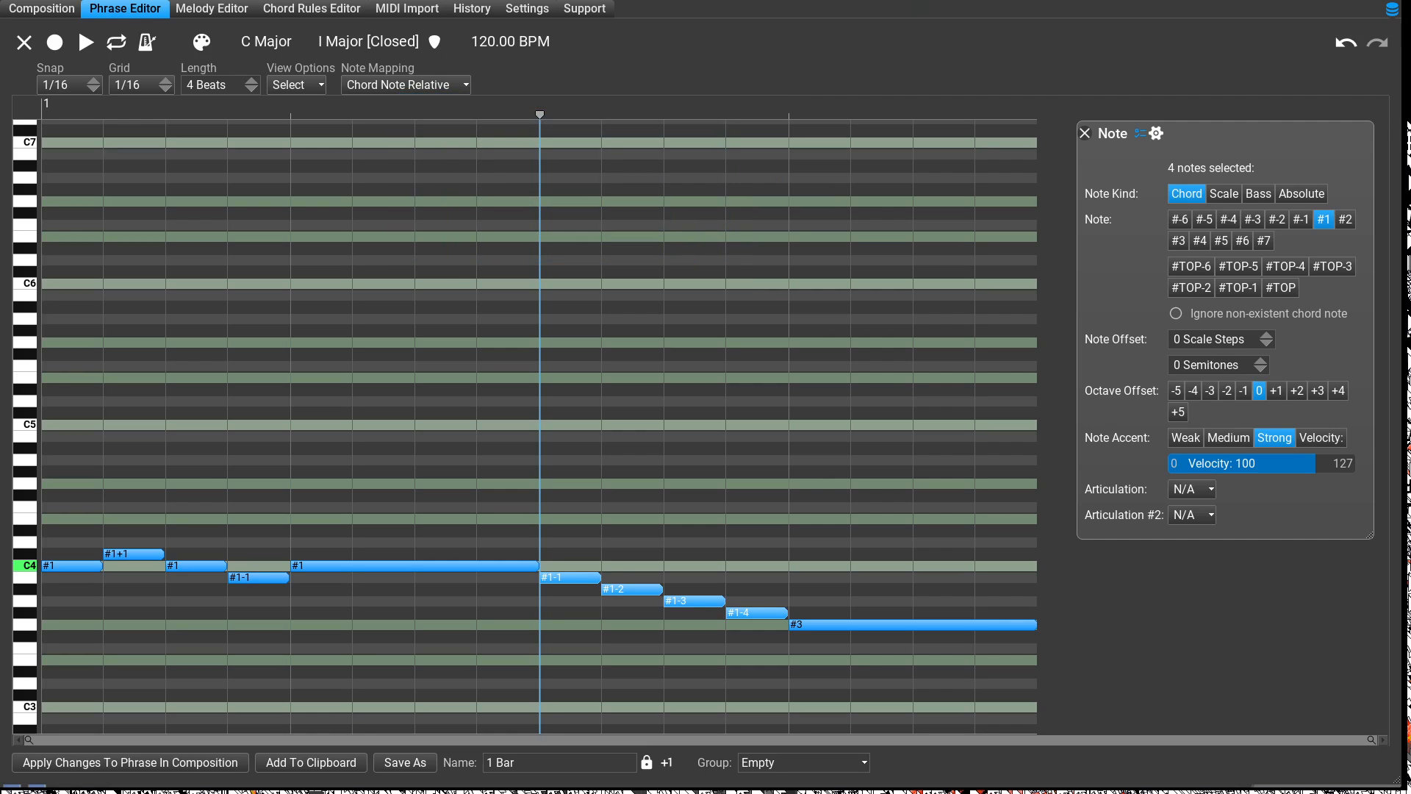
key(space)
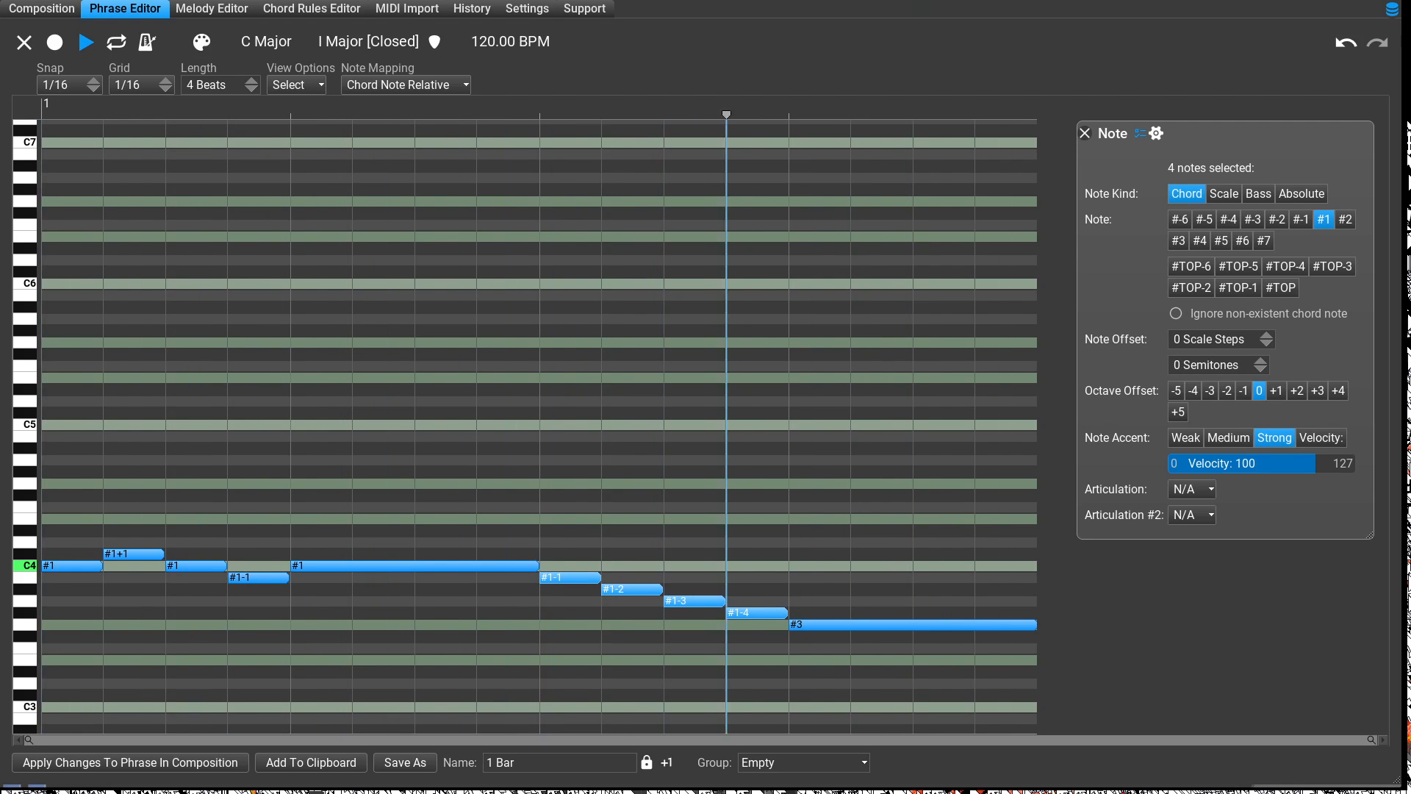
key(space)
key(space)
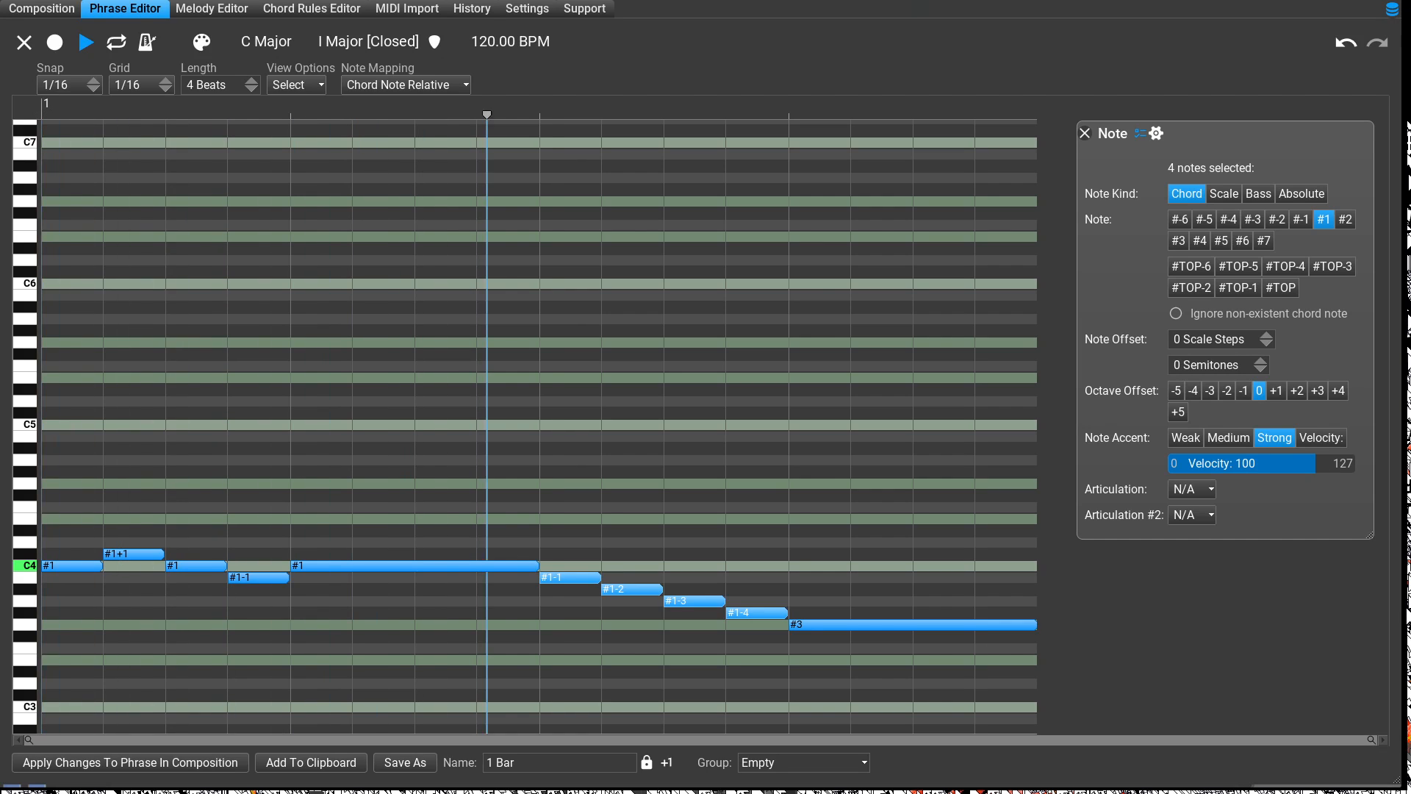
key(space)
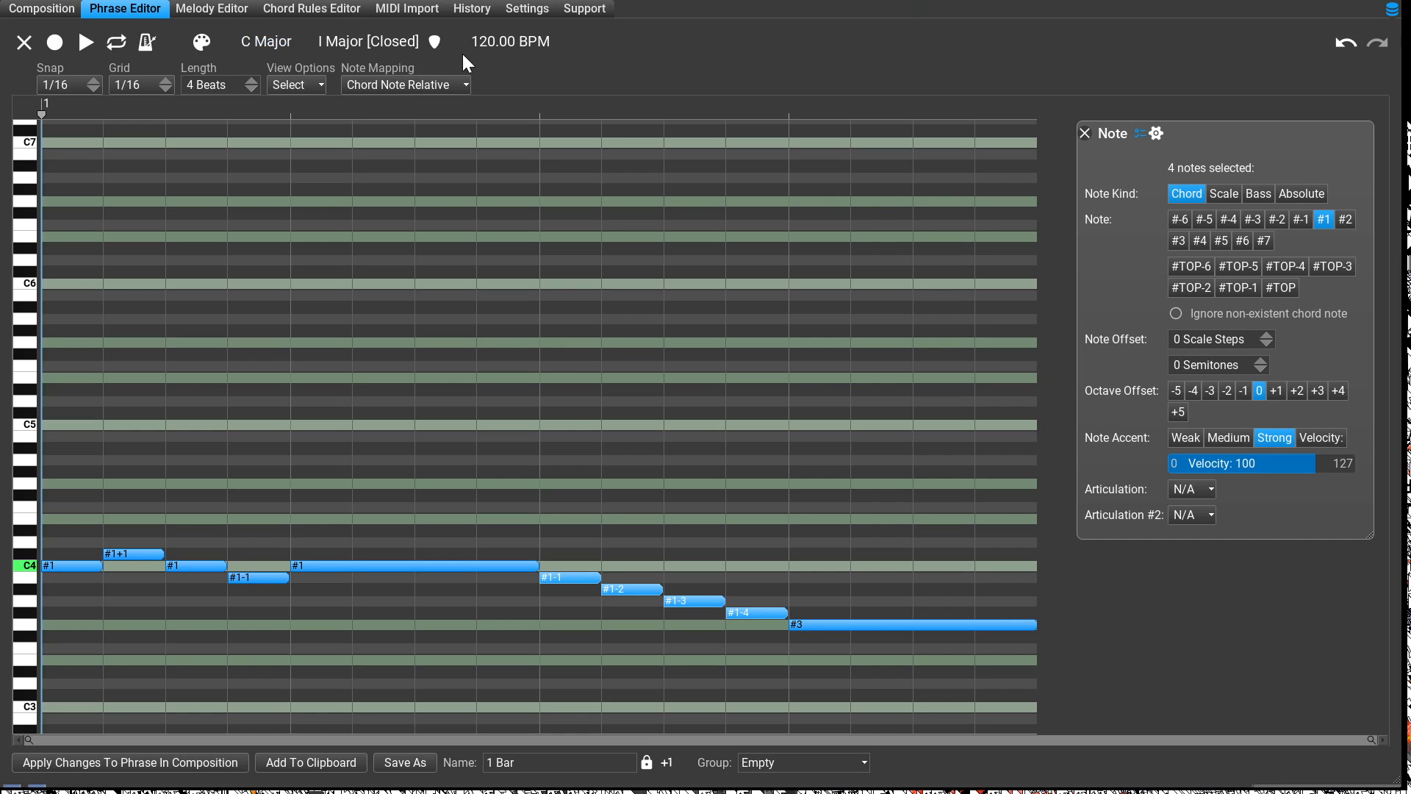
Change the chord to Major 6th and play the phrase.
click(266, 41)
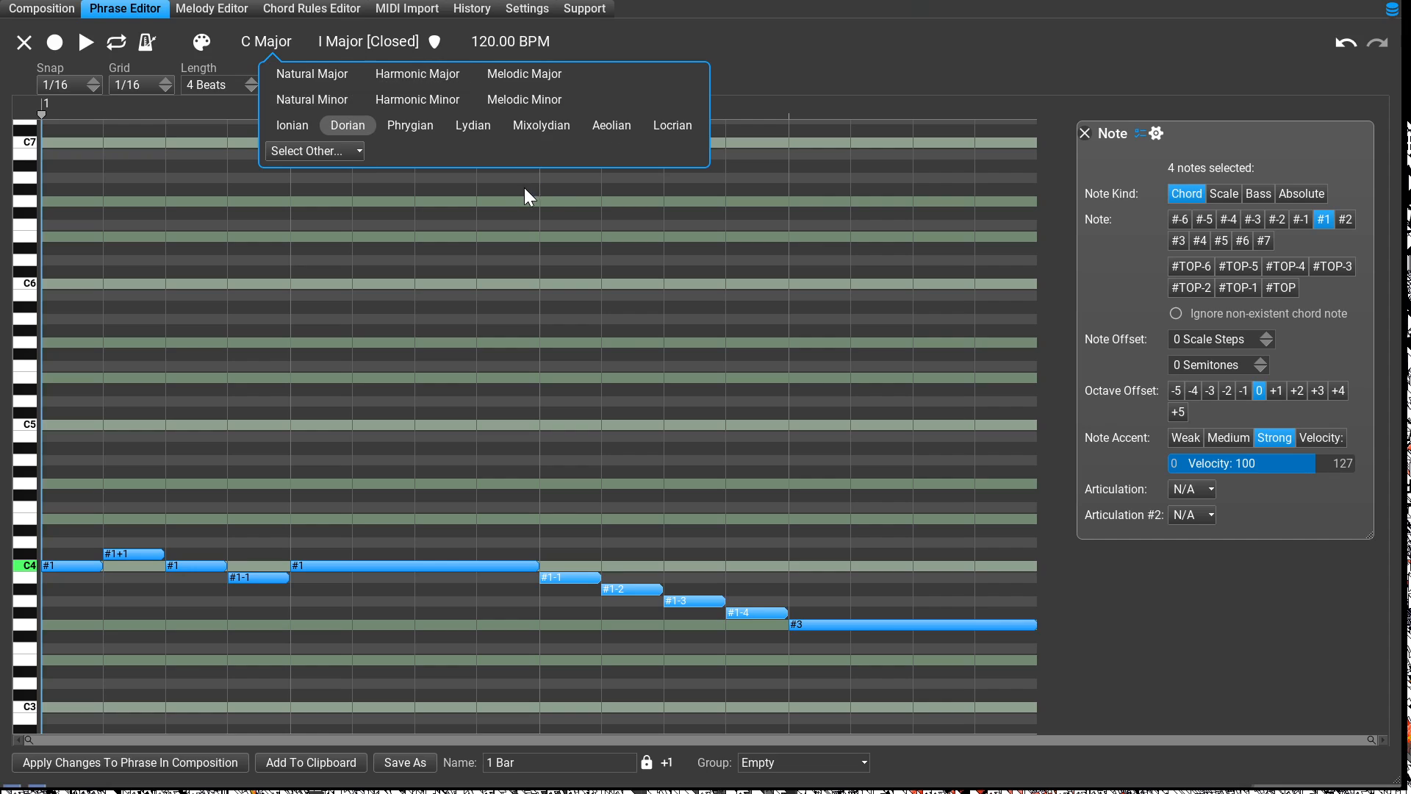
click(466, 25)
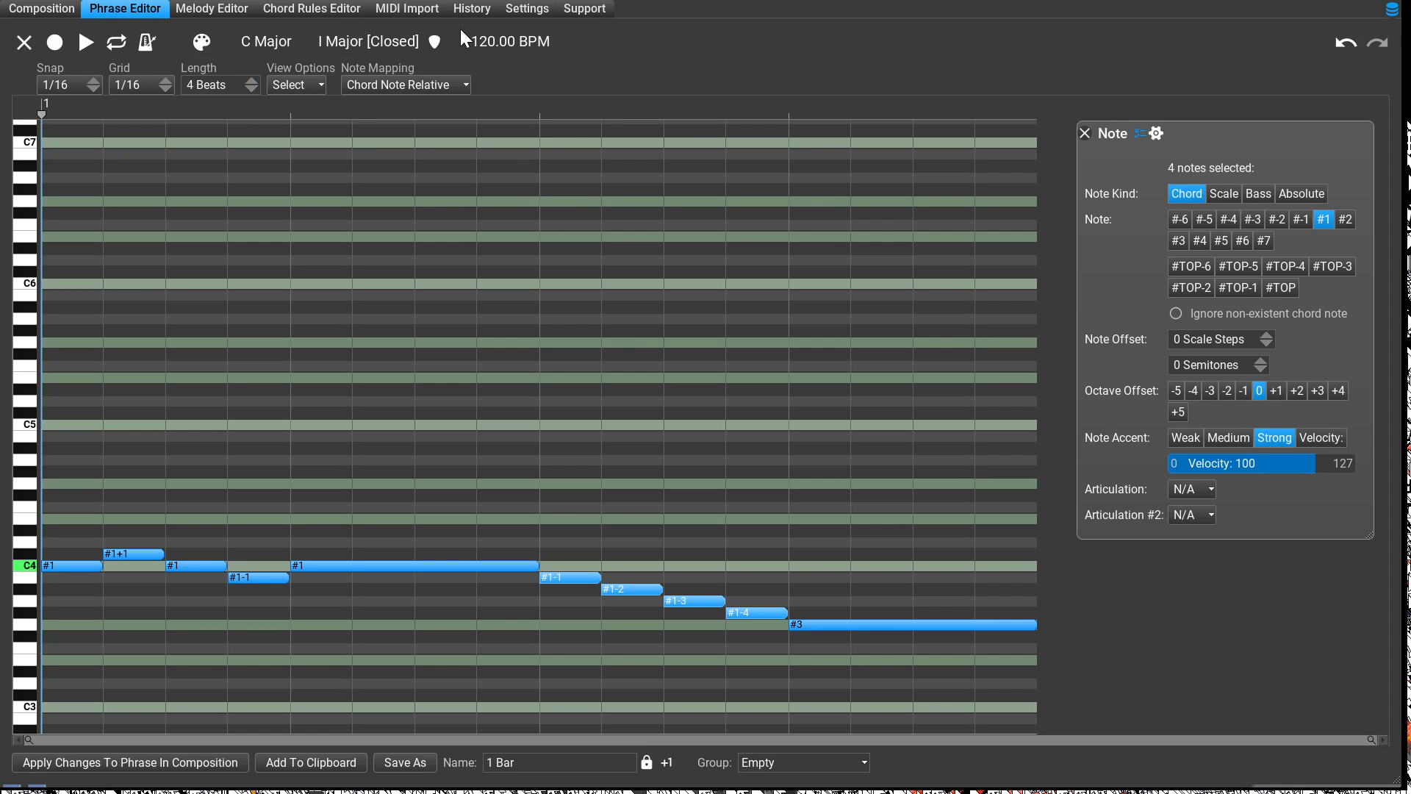
click(367, 41)
click(431, 69)
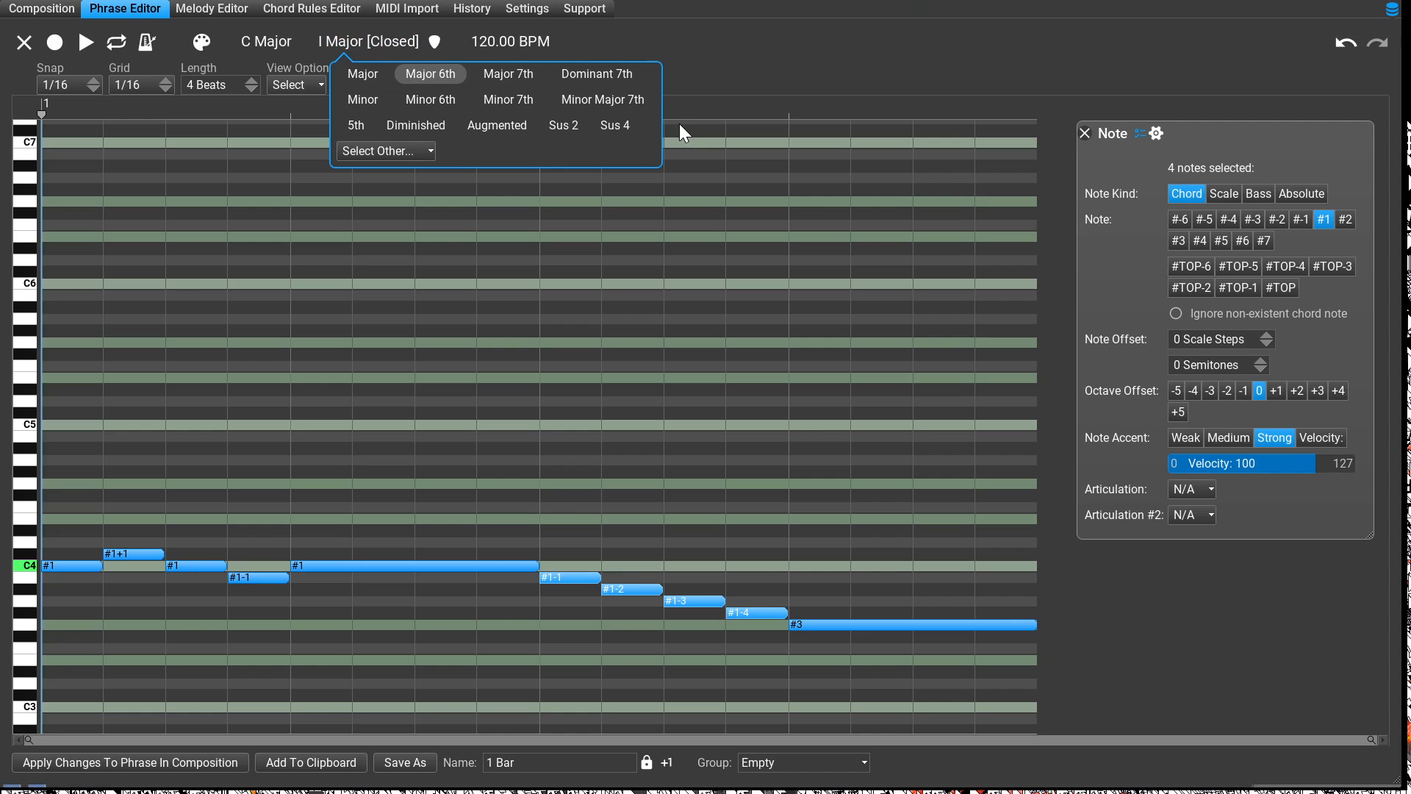
click(679, 124)
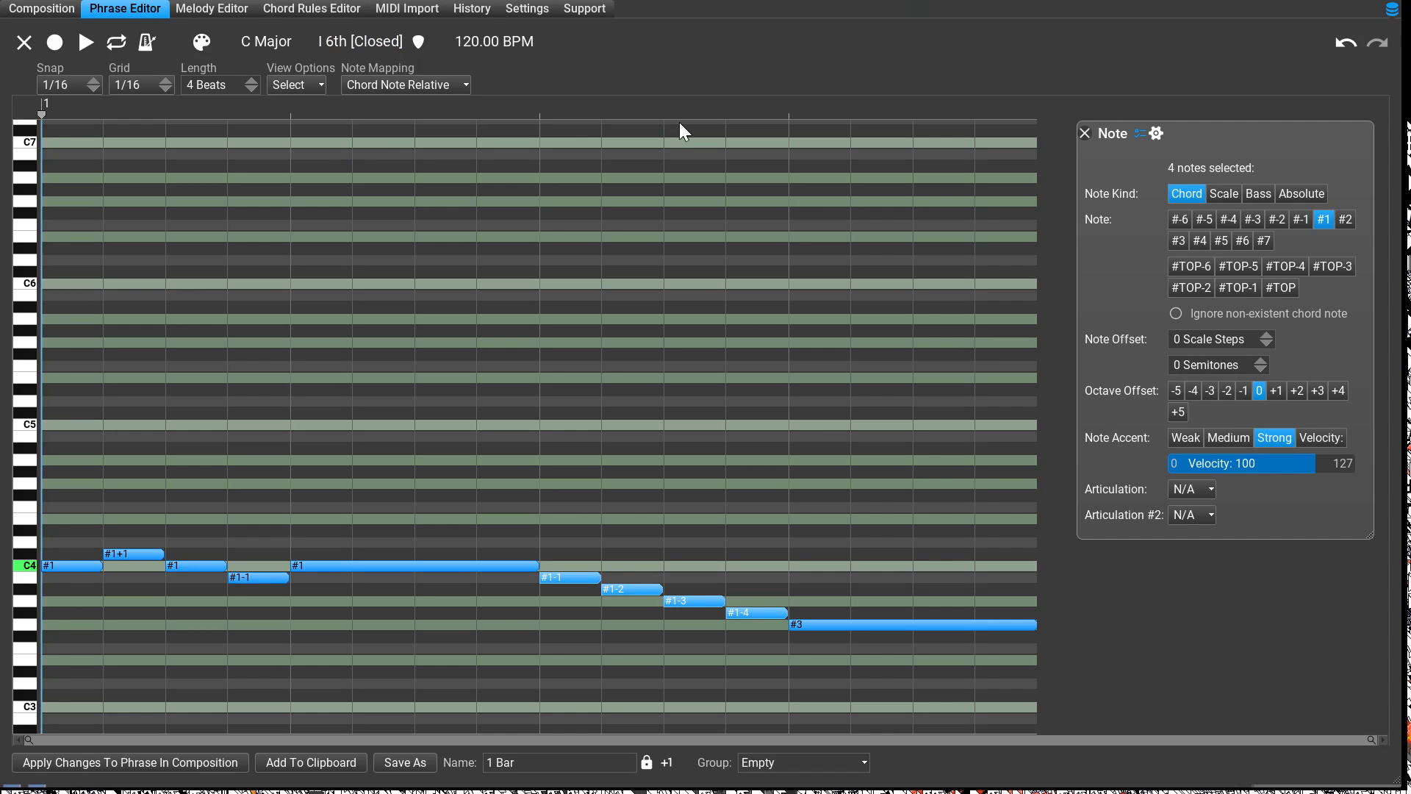
key(space)
Redefine the four selected short notes as chord note #-4 and move them back up to descend from B3.
click(1229, 219)
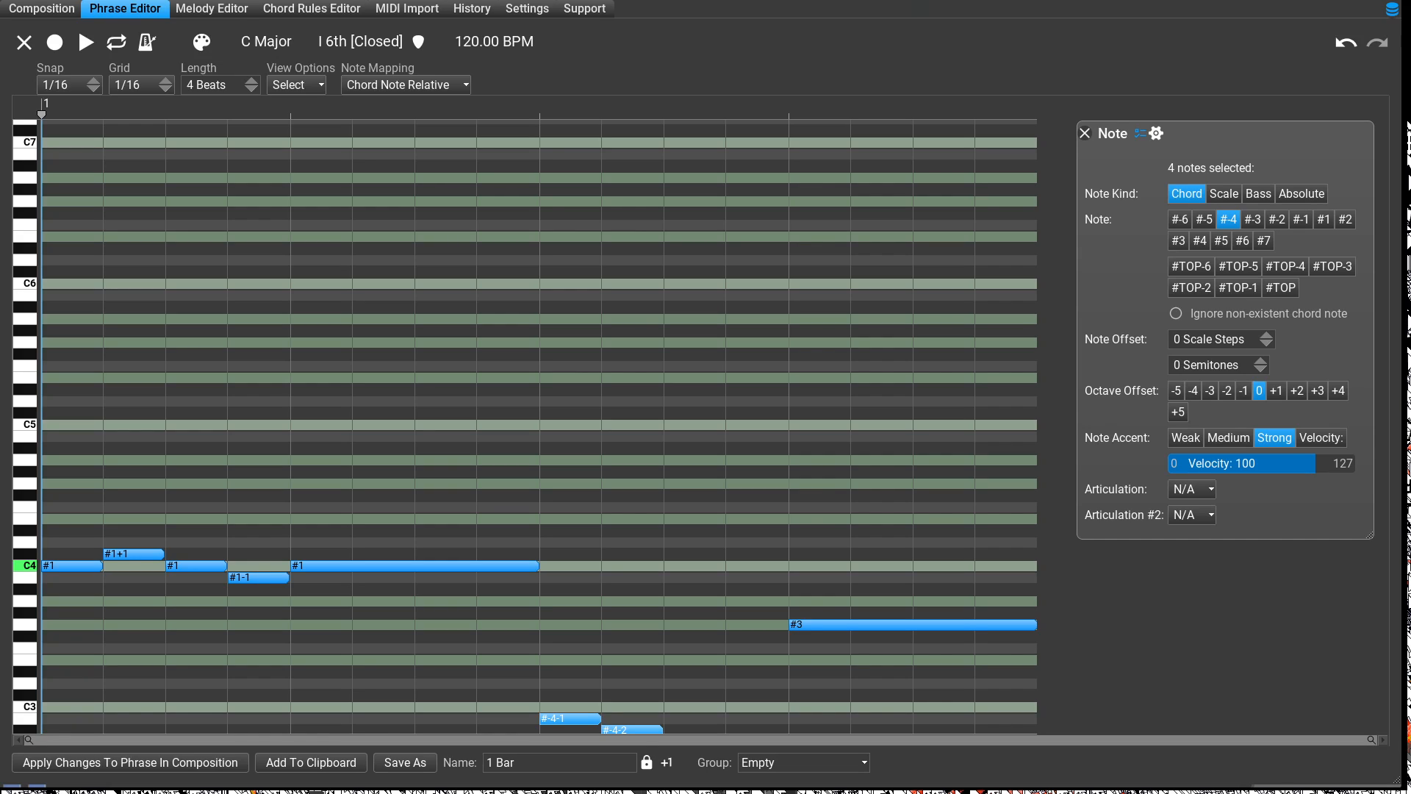
drag(615, 730, 620, 588)
click(551, 534)
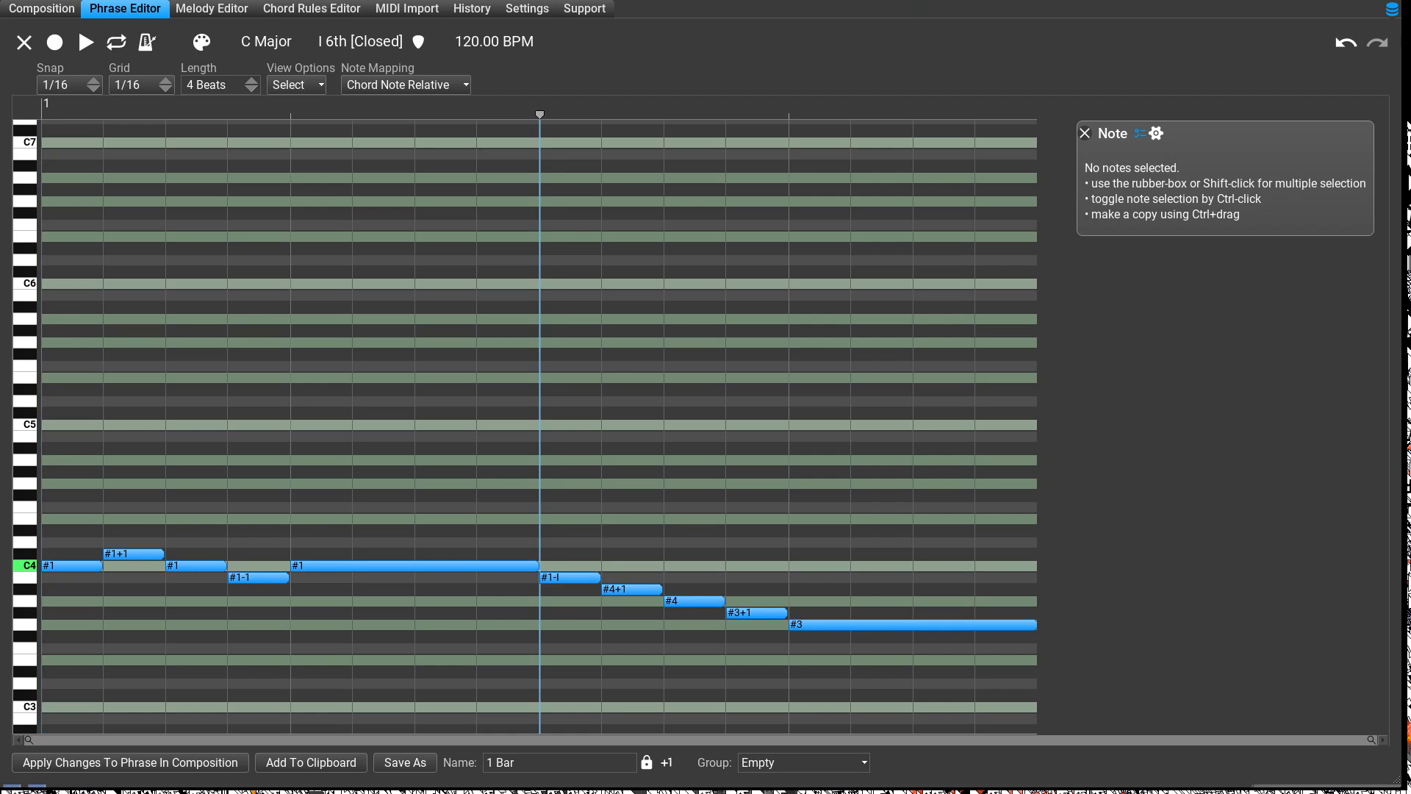
Try moving the first short descending note between C4 and B3 and redefining it as chord note #-4.
click(588, 577)
drag(588, 577, 594, 567)
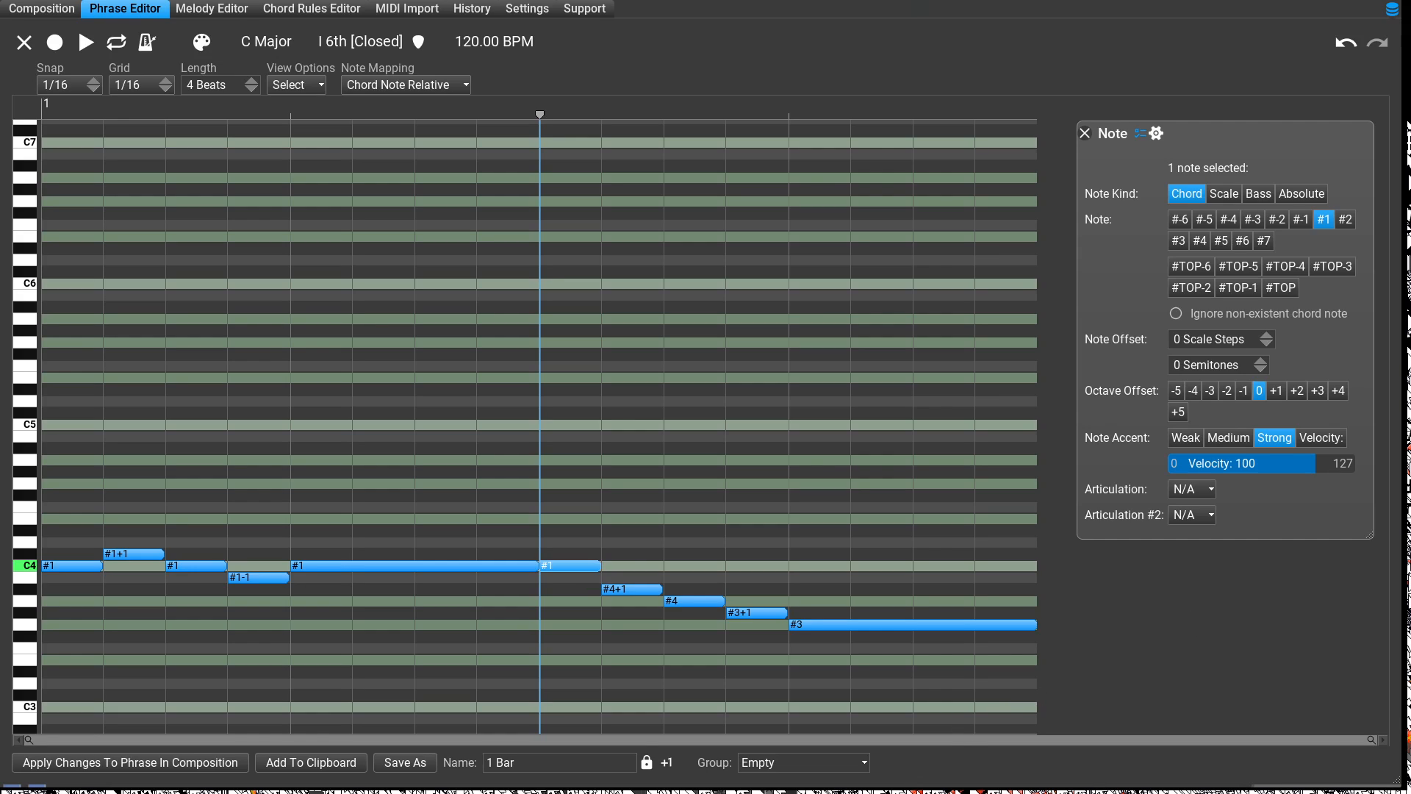
drag(588, 566, 588, 585)
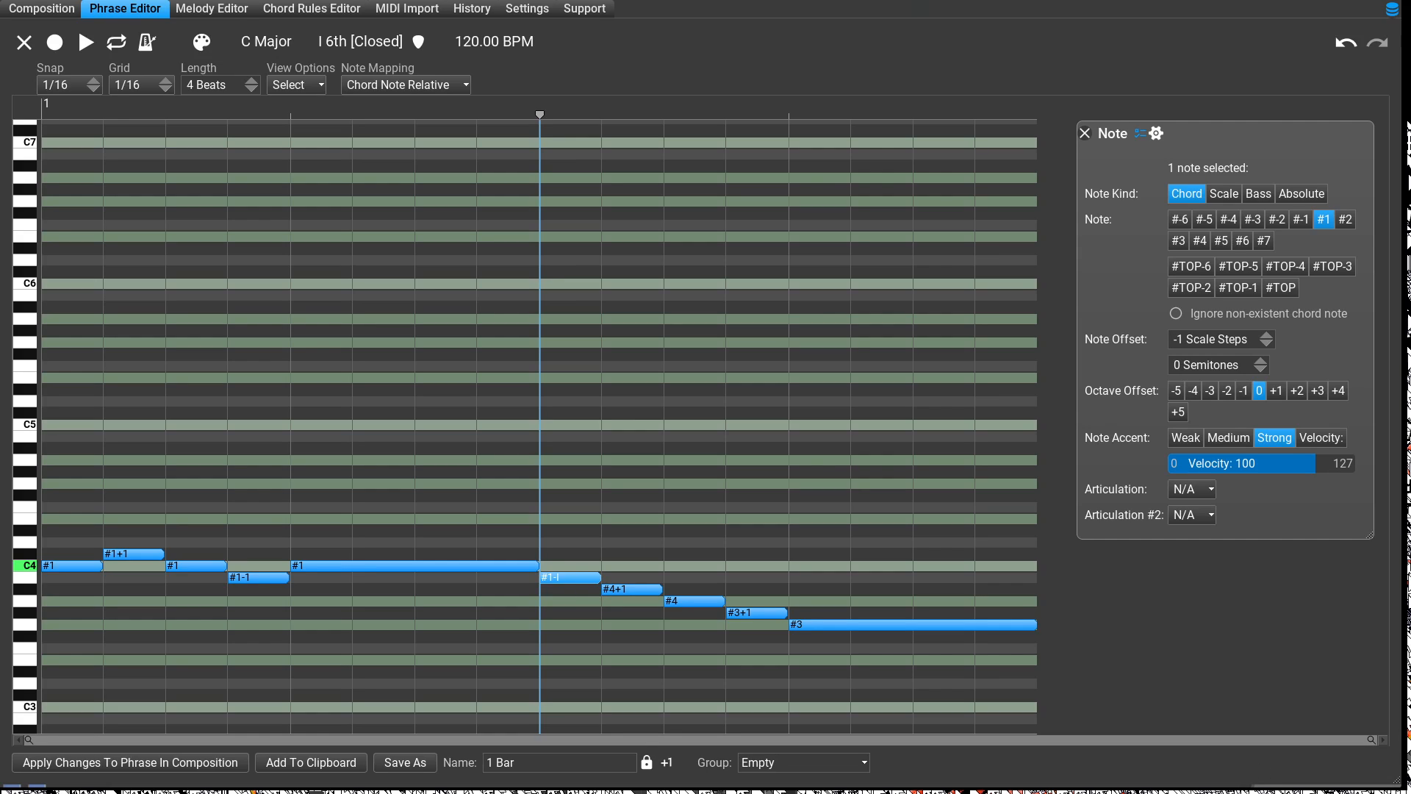
click(1228, 219)
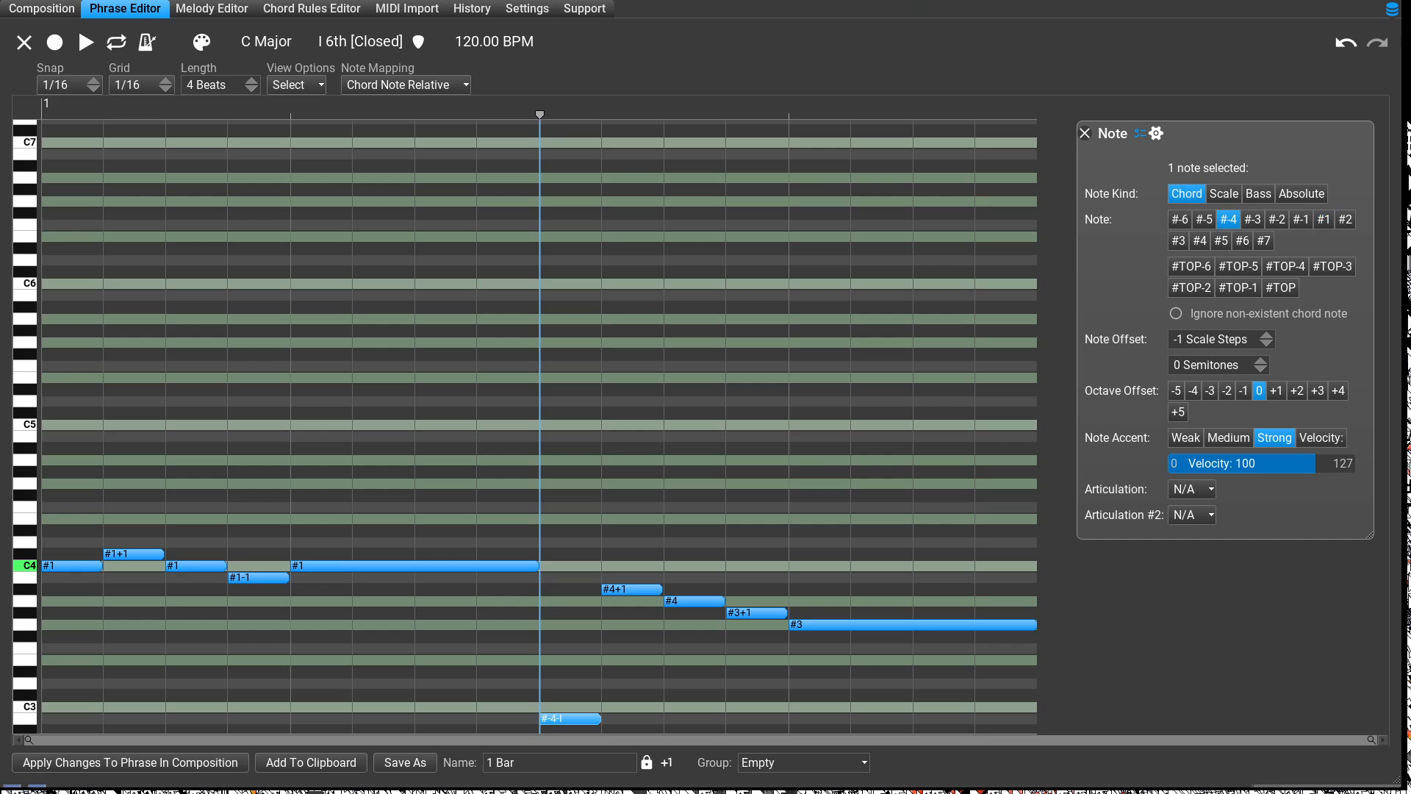
drag(588, 719, 601, 586)
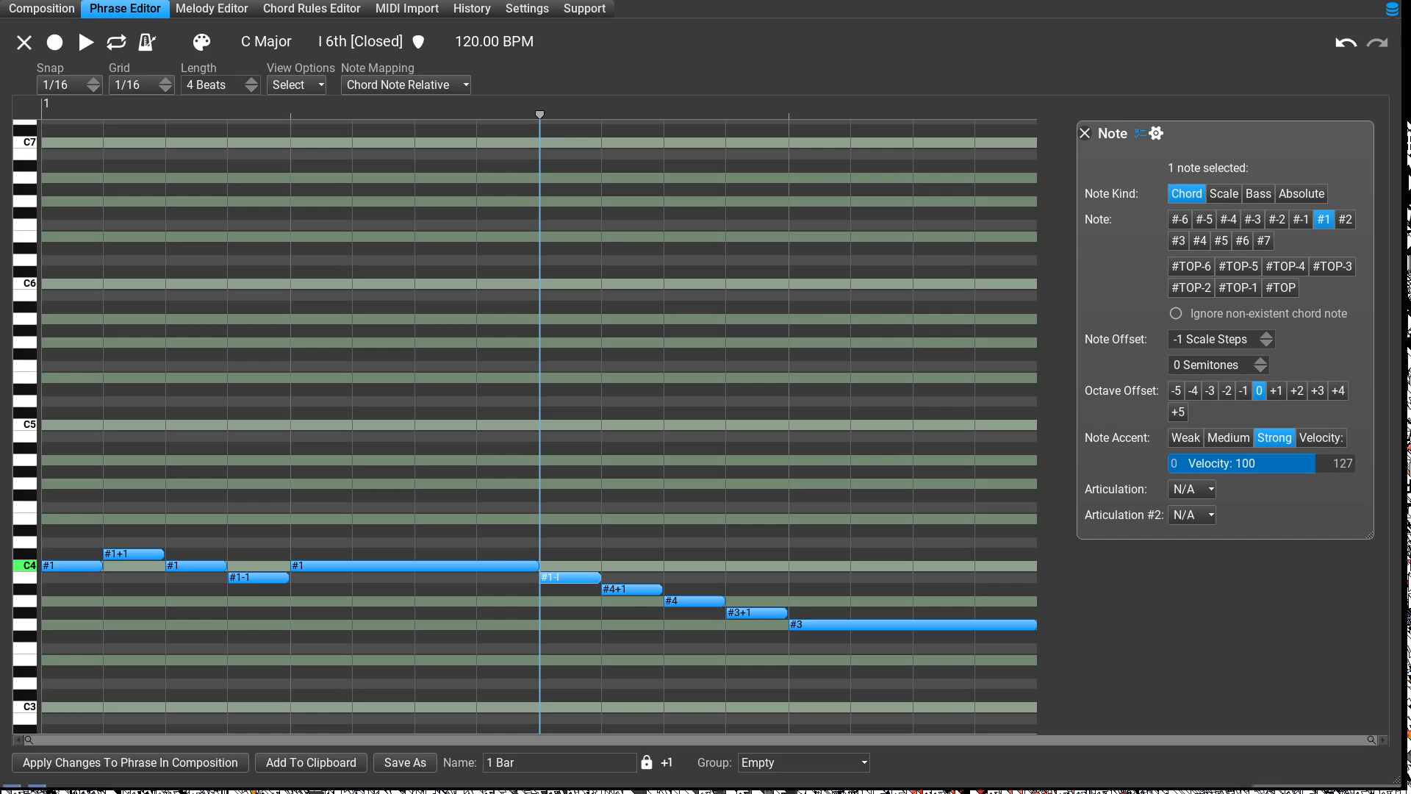
Try the first short descending note as chord note #-4 with 0 scale steps, comparing octave offsets +1 and 0.
click(1267, 336)
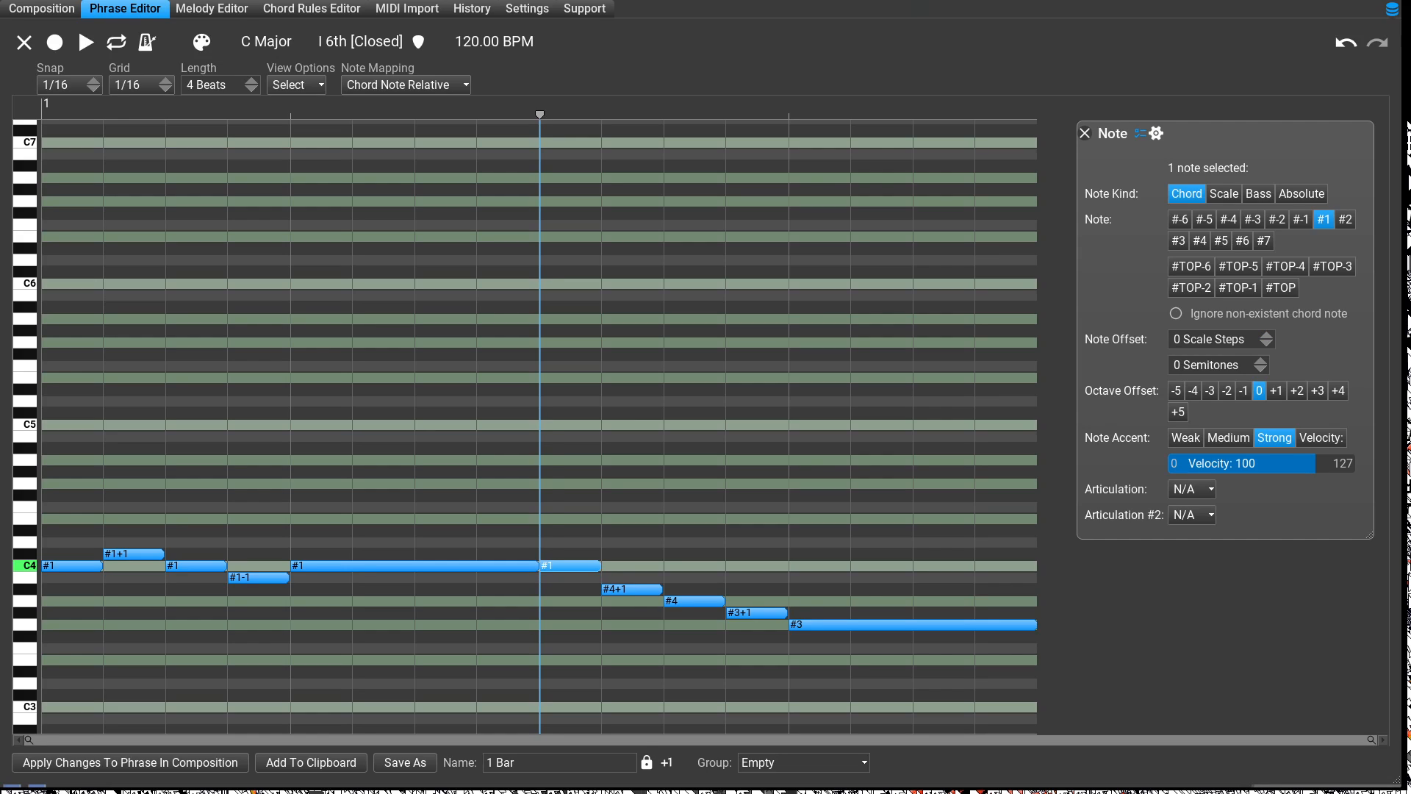
drag(597, 565, 597, 572)
click(1228, 220)
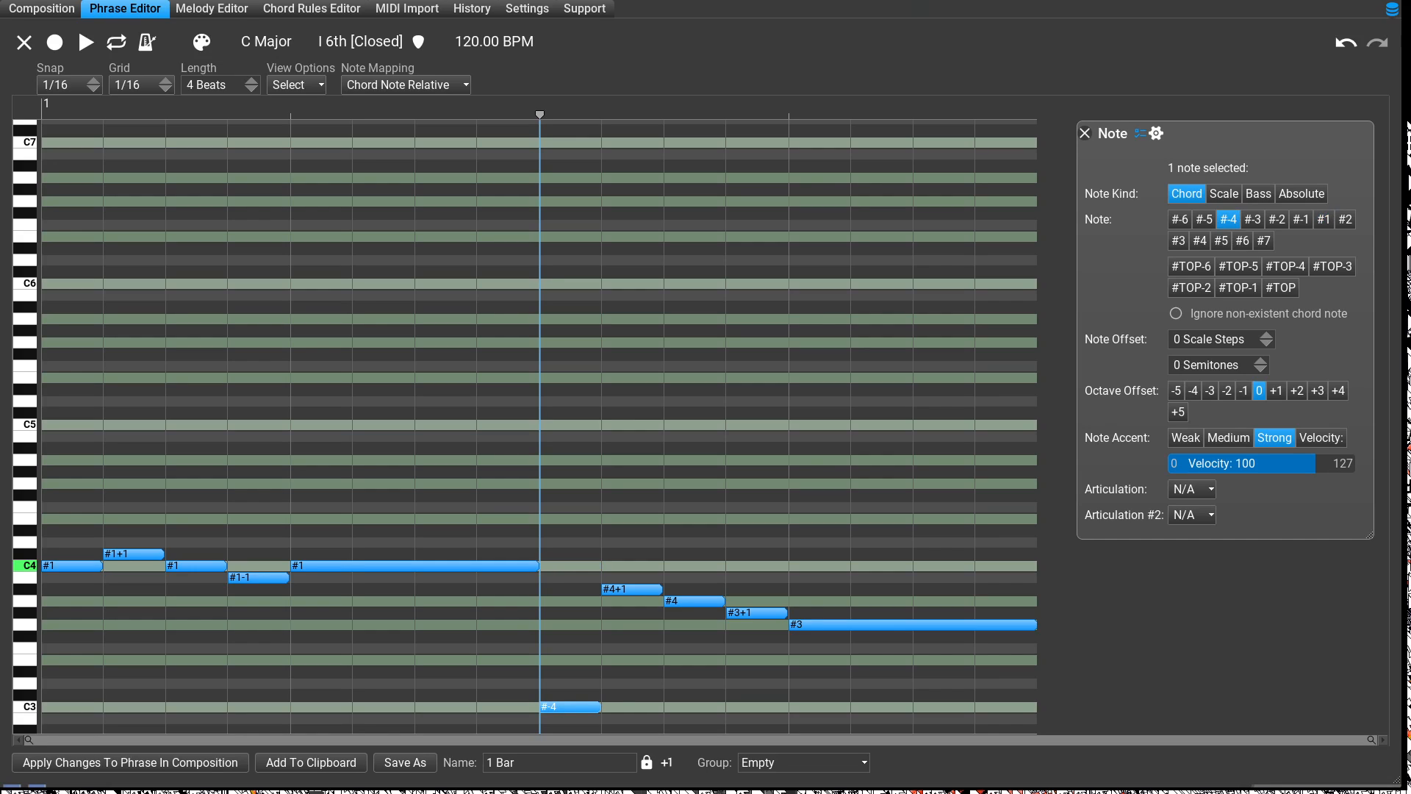
click(1277, 391)
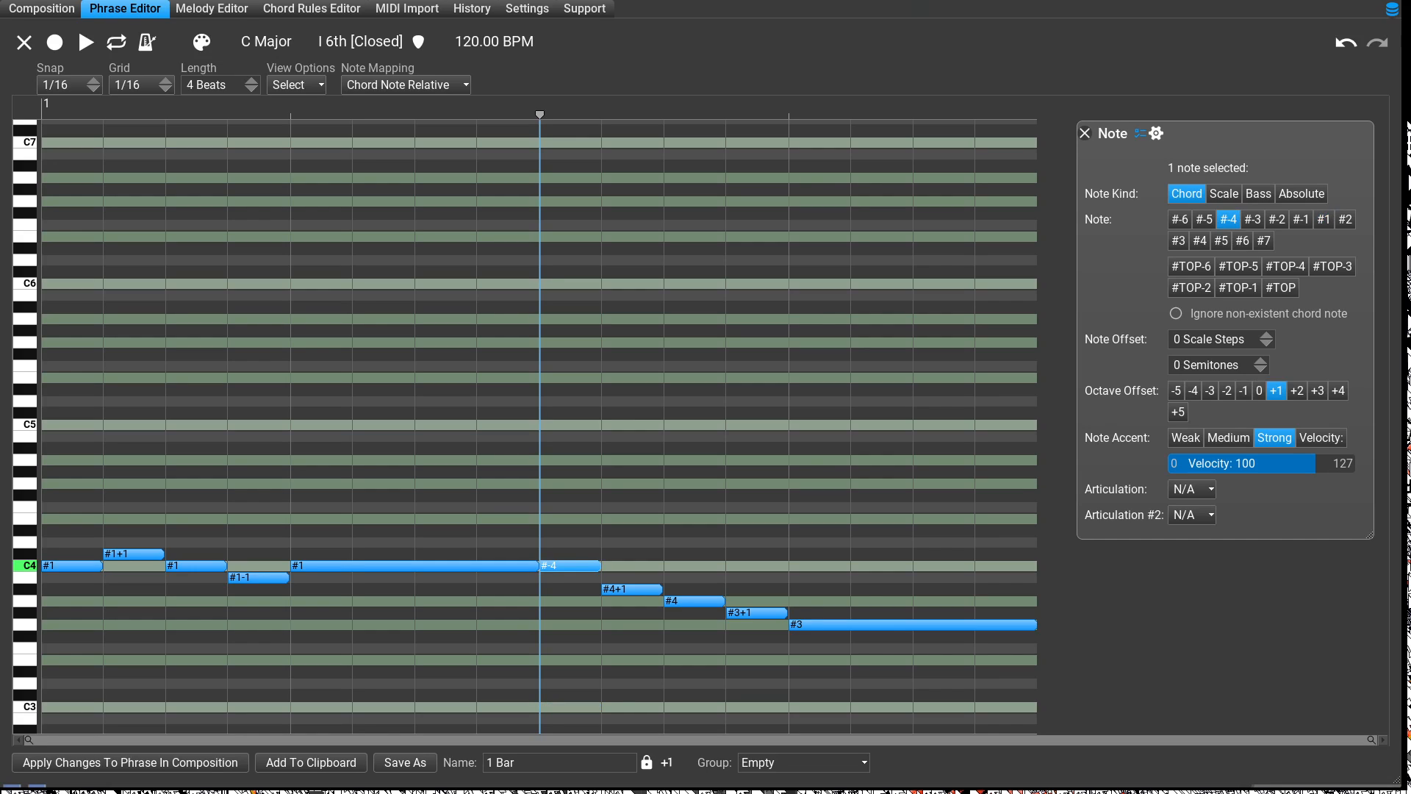
click(1259, 391)
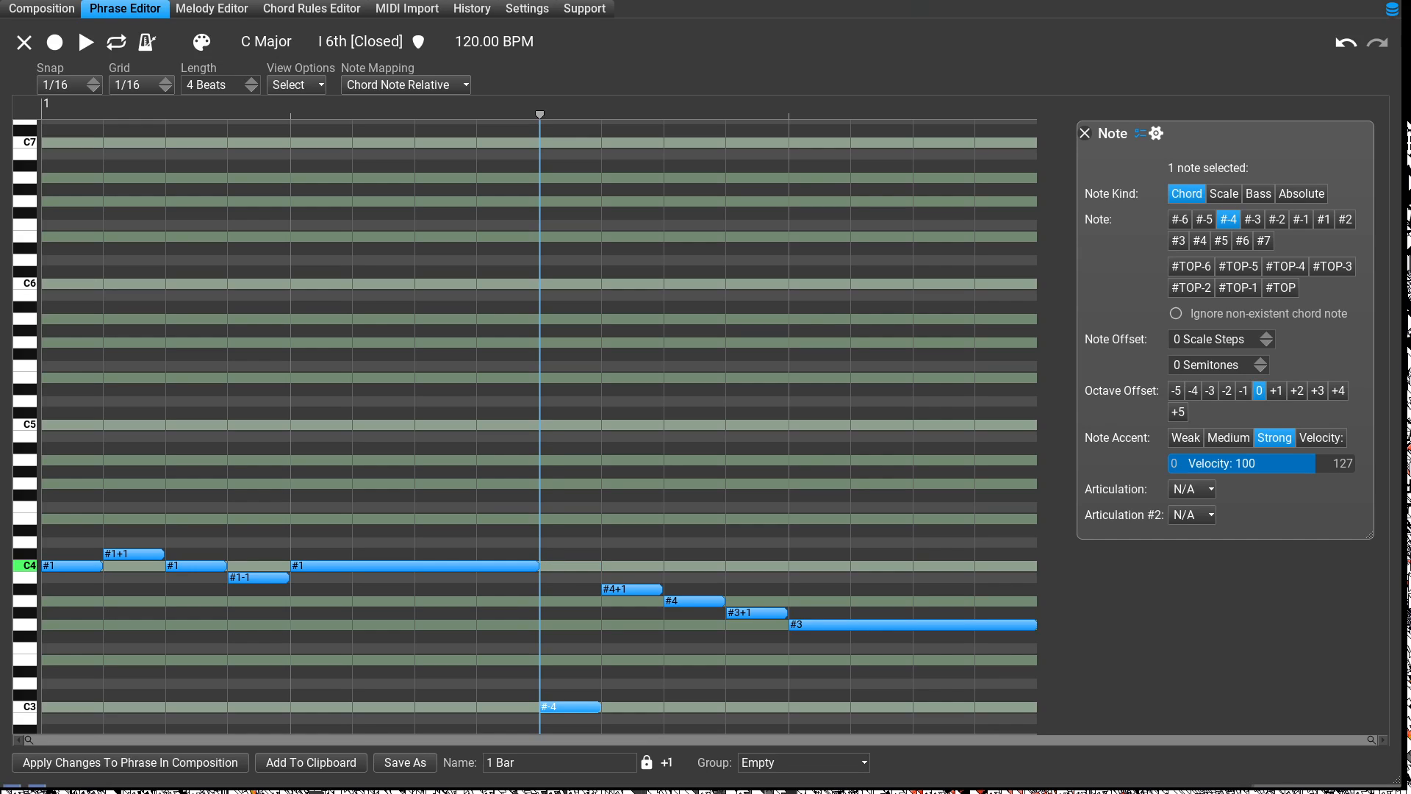
Try the first short descending note as chord note #4 with octave offset -1, and move it up to B3.
click(1199, 241)
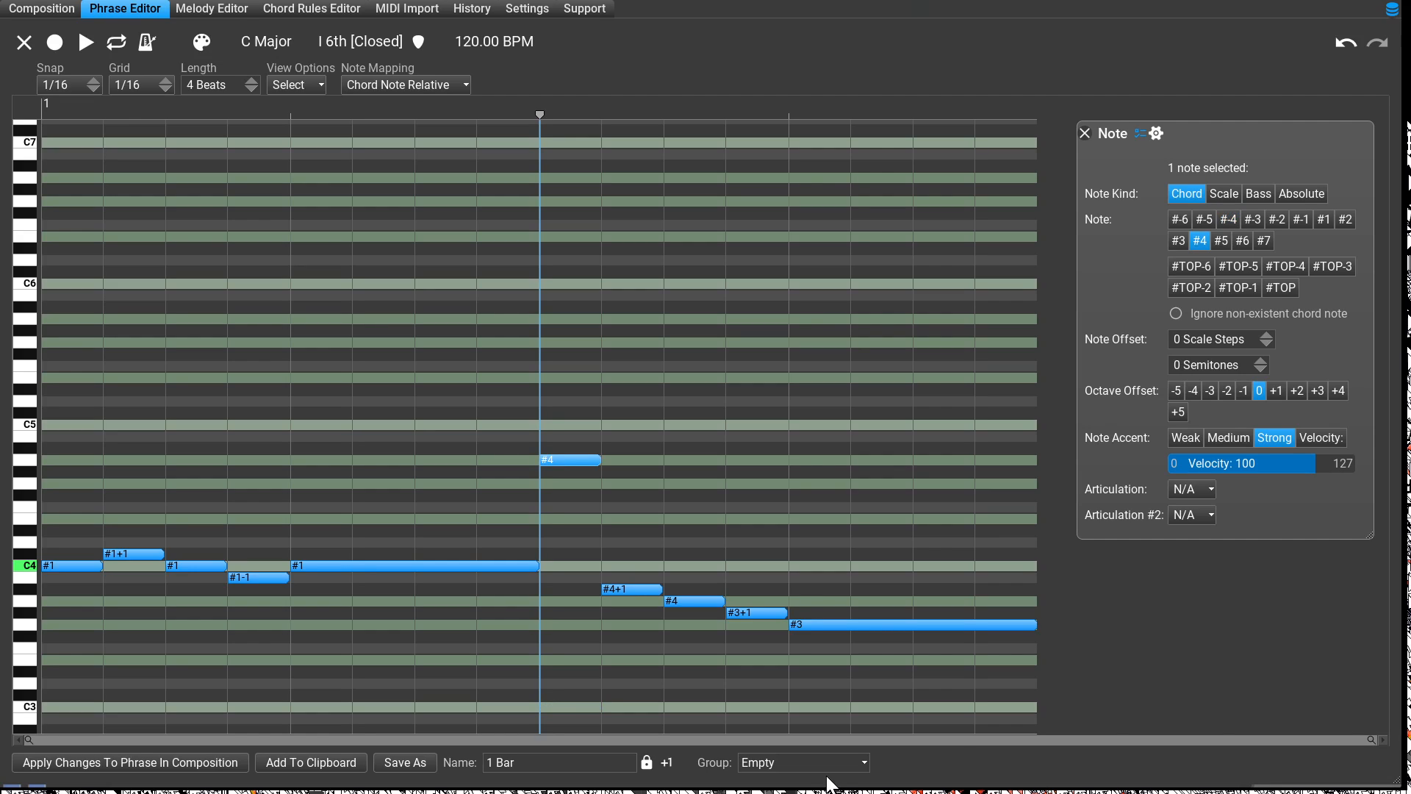
click(1243, 391)
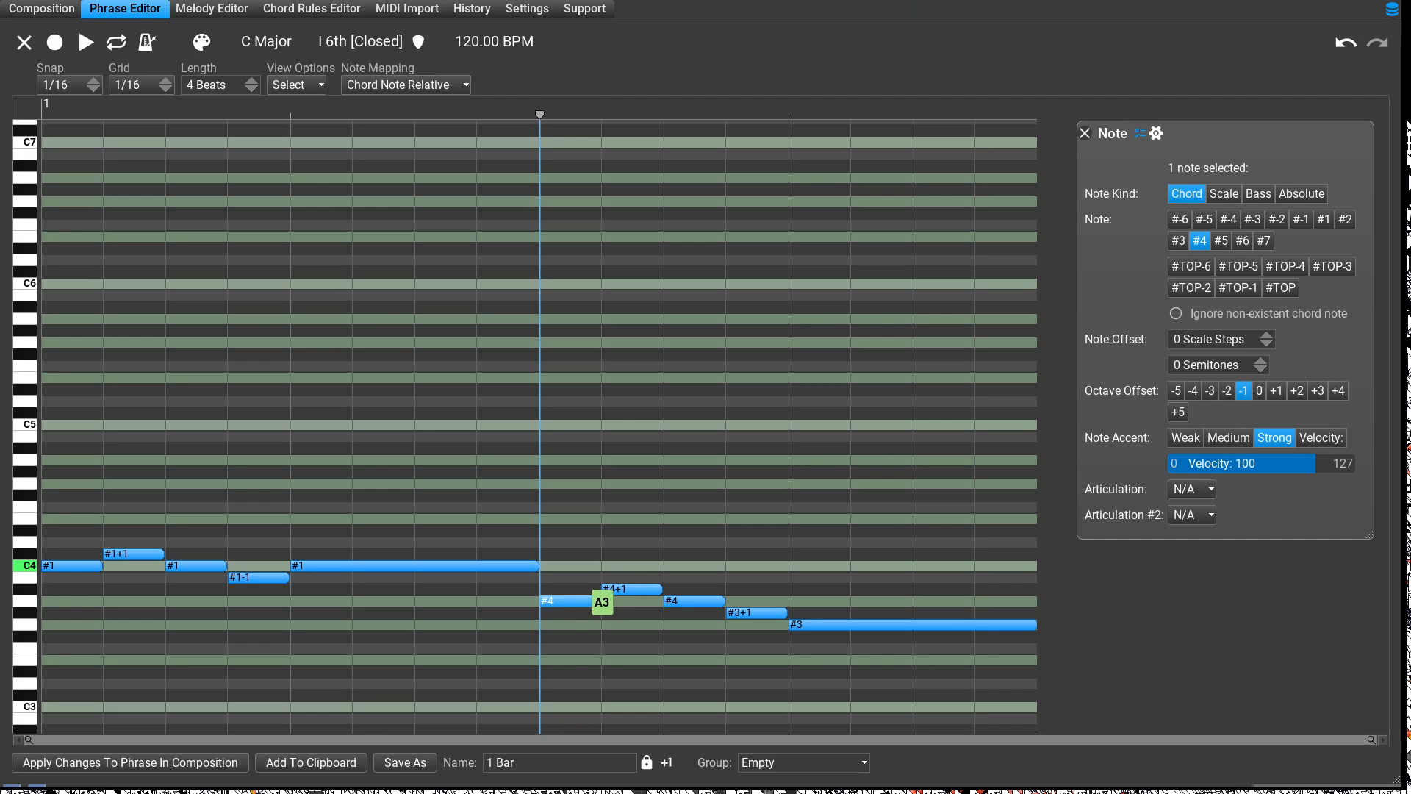
drag(598, 597, 616, 584)
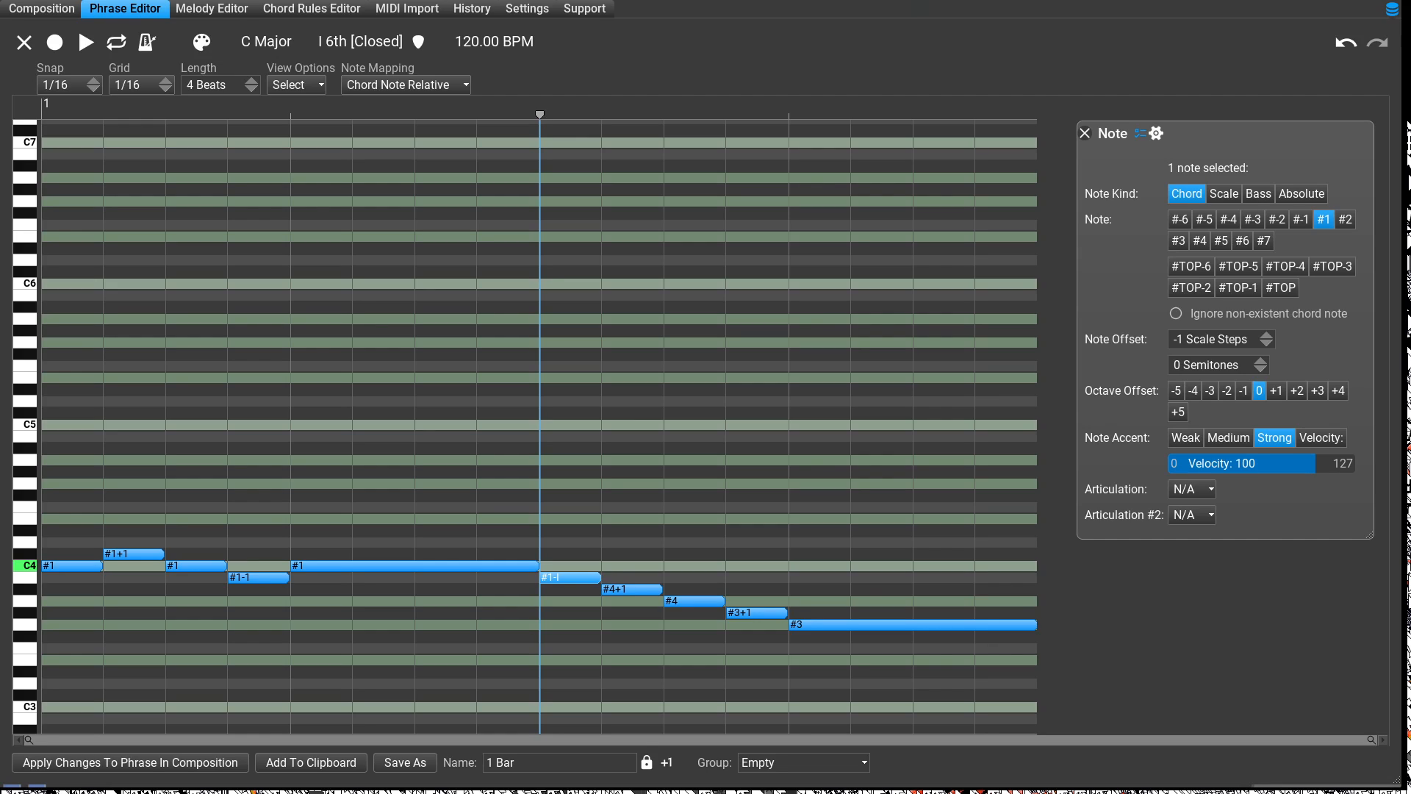
Redefine the first short descending note as chord note #4 and set its offset to 0 scale steps.
click(1199, 241)
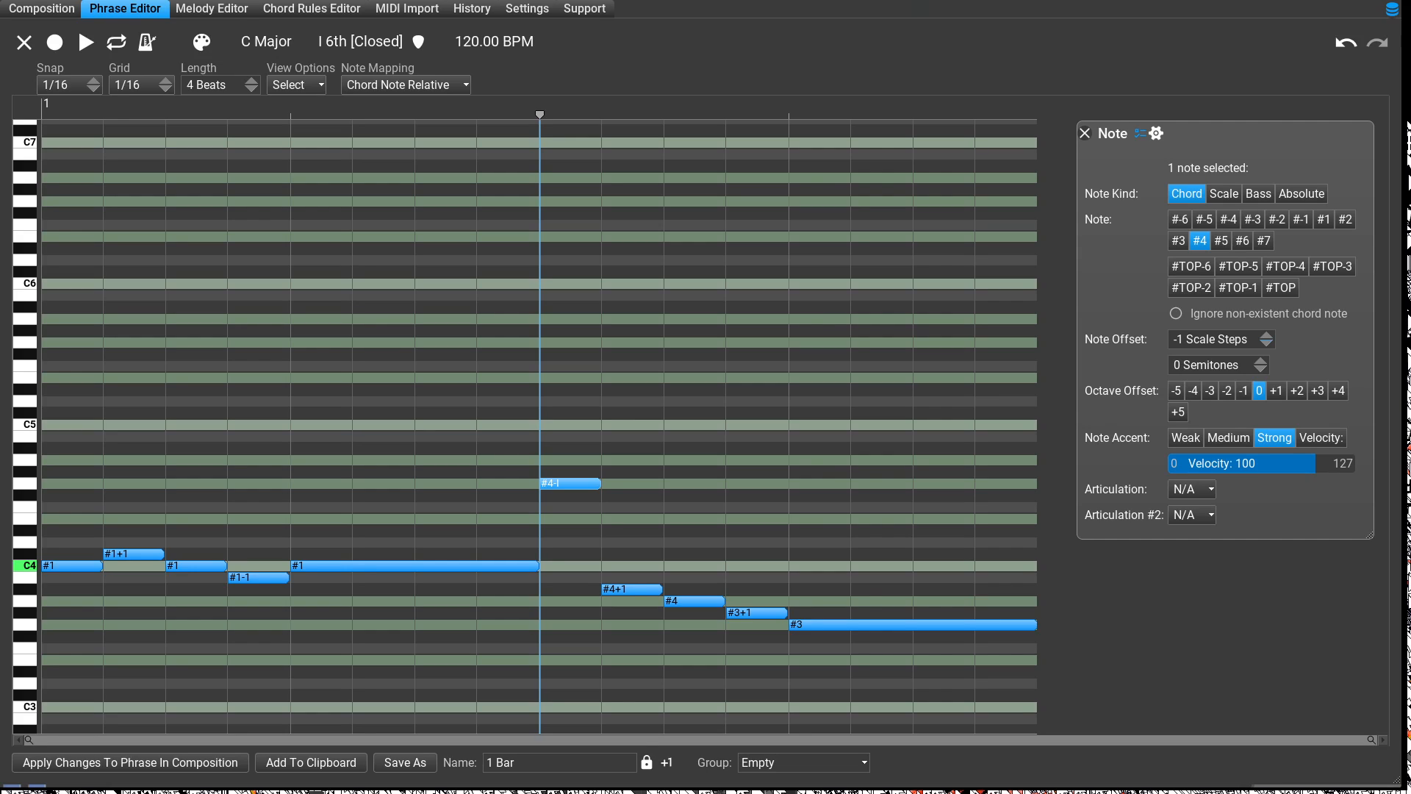
click(1266, 344)
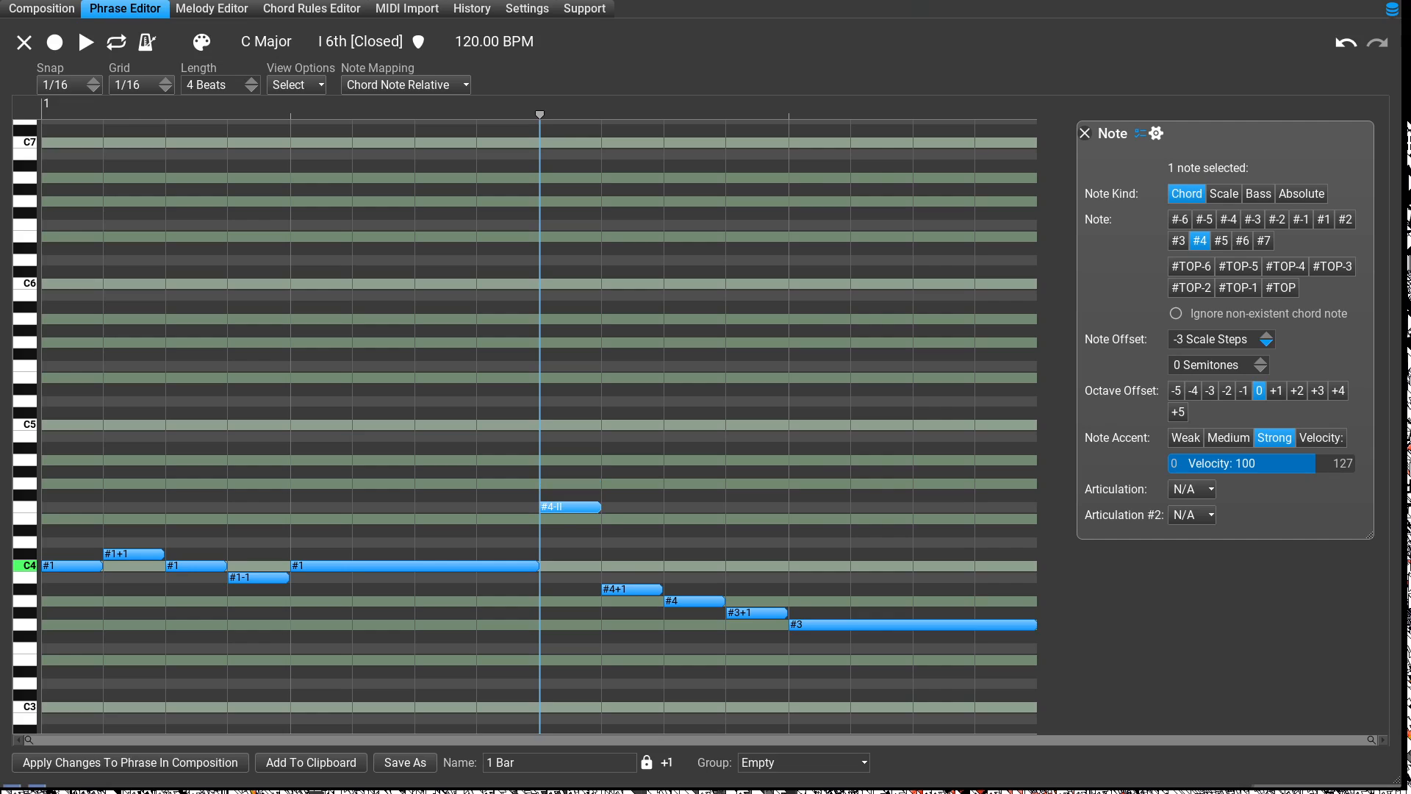
click(1266, 344)
click(1266, 335)
click(1266, 335)
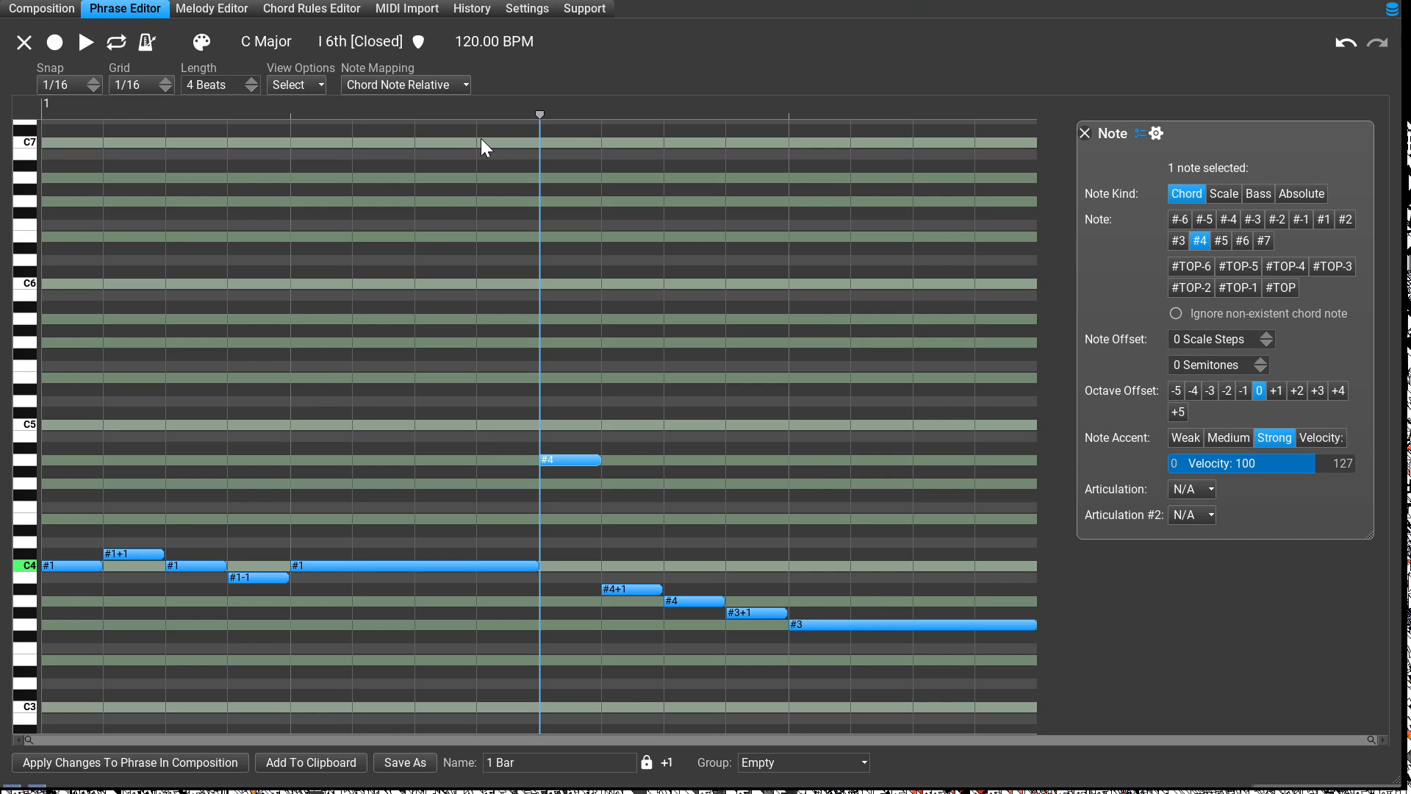
Change the chord to Major 7th and lower the first two short descending notes to B3 and A#3.
click(332, 42)
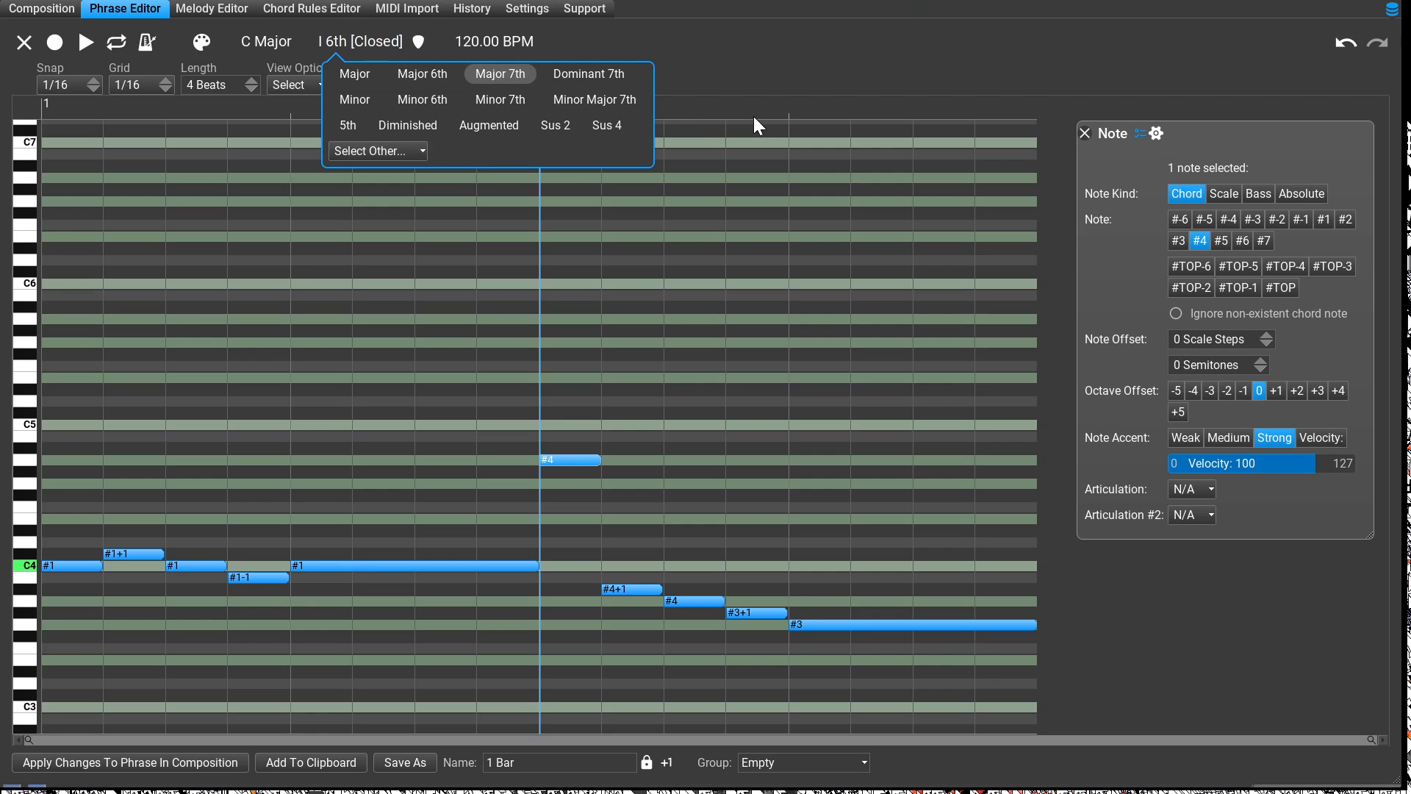
click(502, 76)
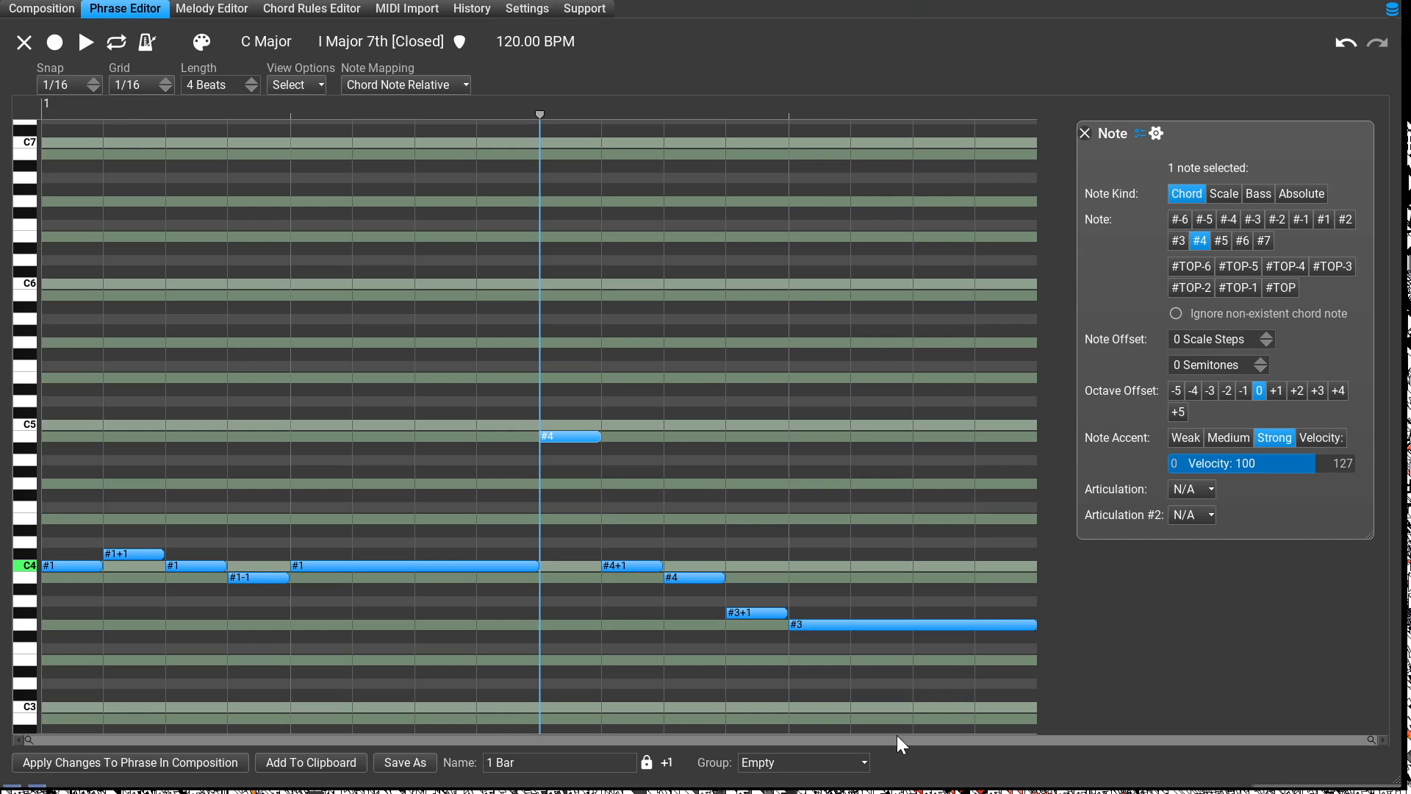
drag(597, 437, 596, 578)
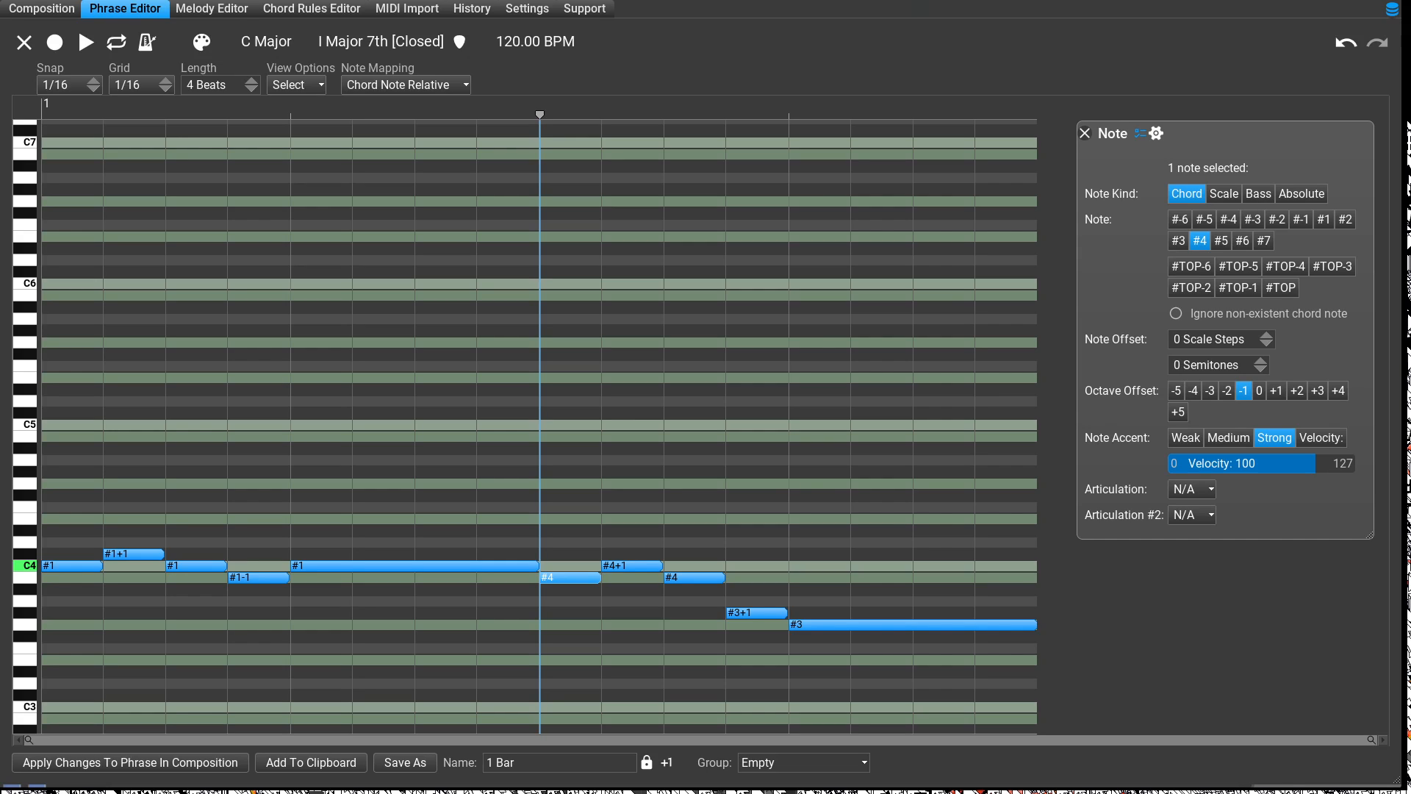
drag(660, 567, 680, 590)
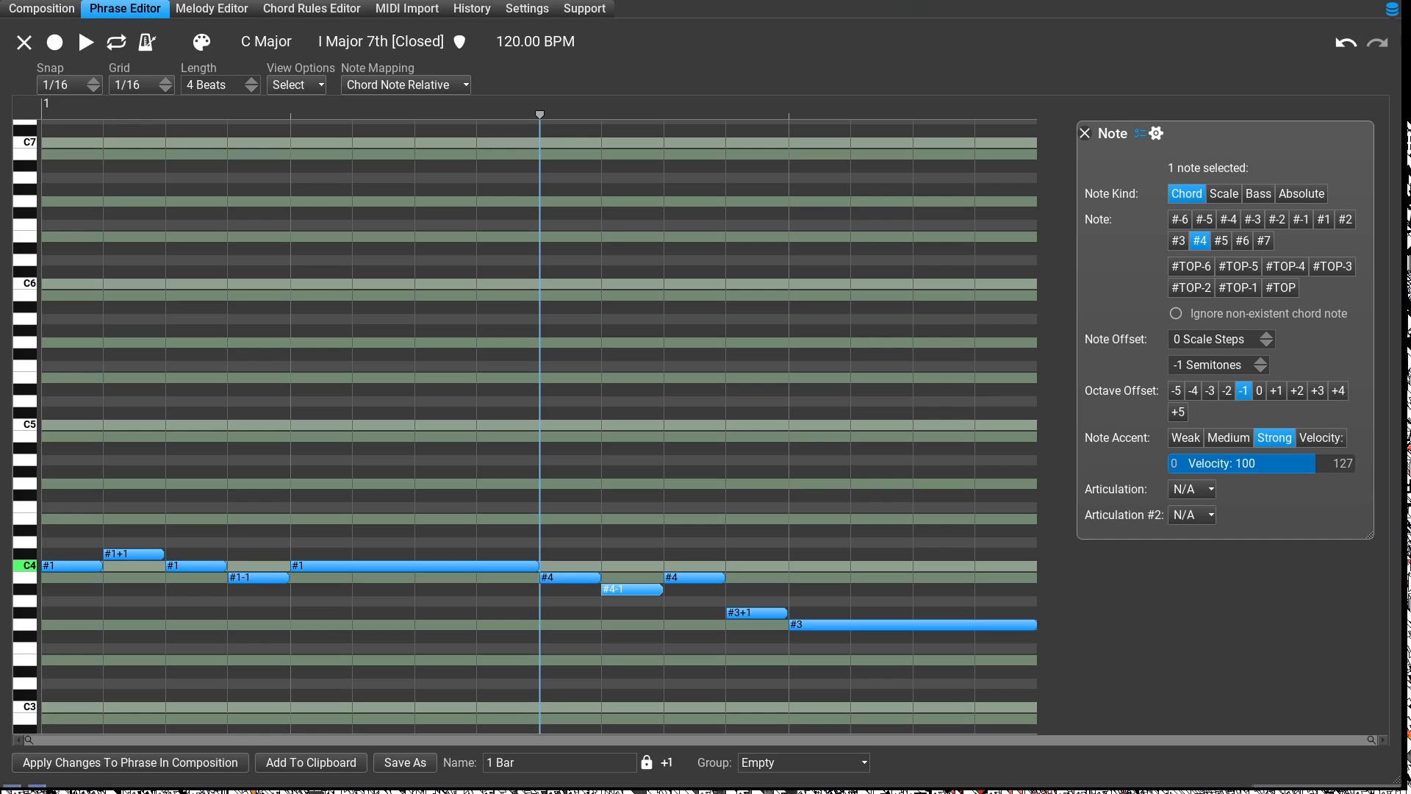
Lower the third short descending note to A3 and redefine it as chord note #4 with -3 semitones.
drag(707, 577, 707, 600)
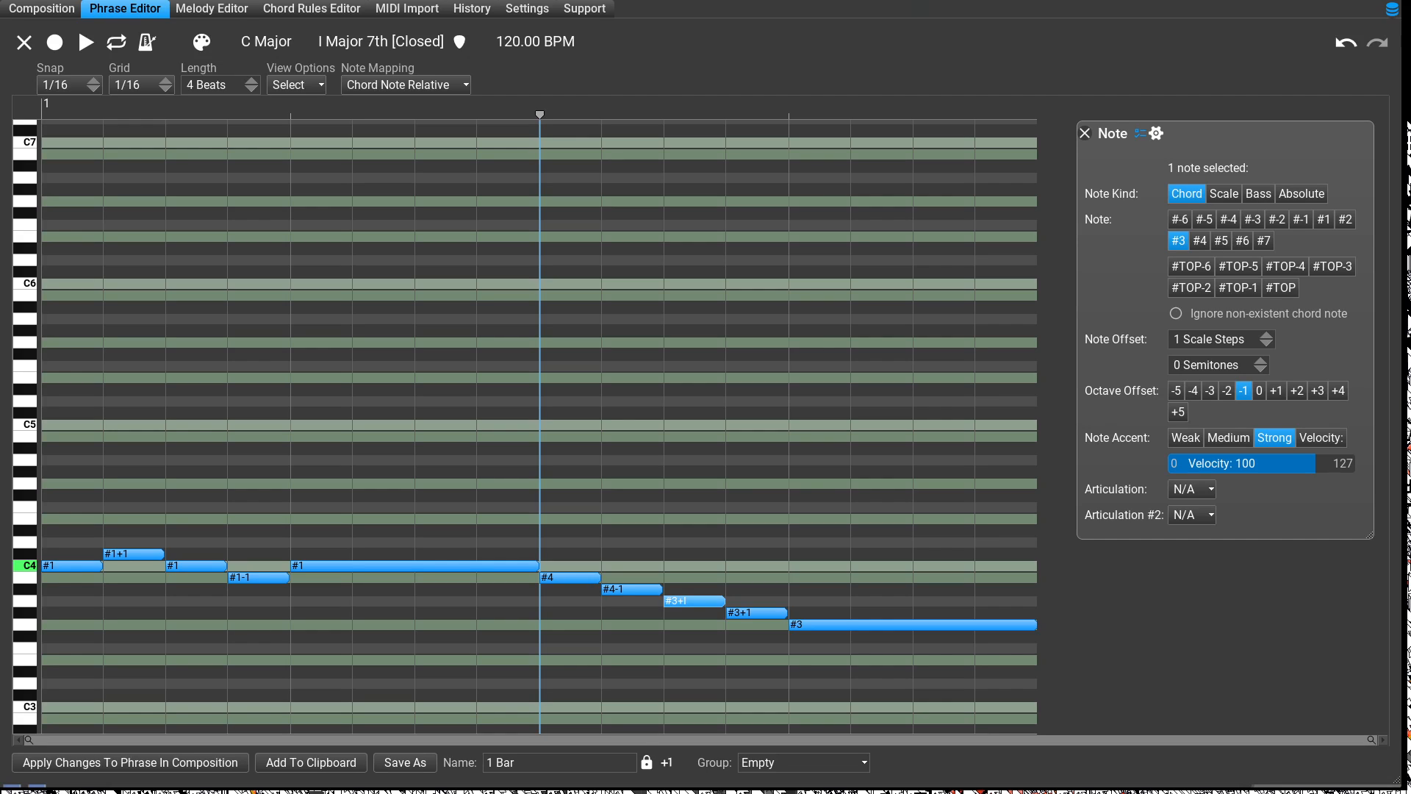
click(1200, 241)
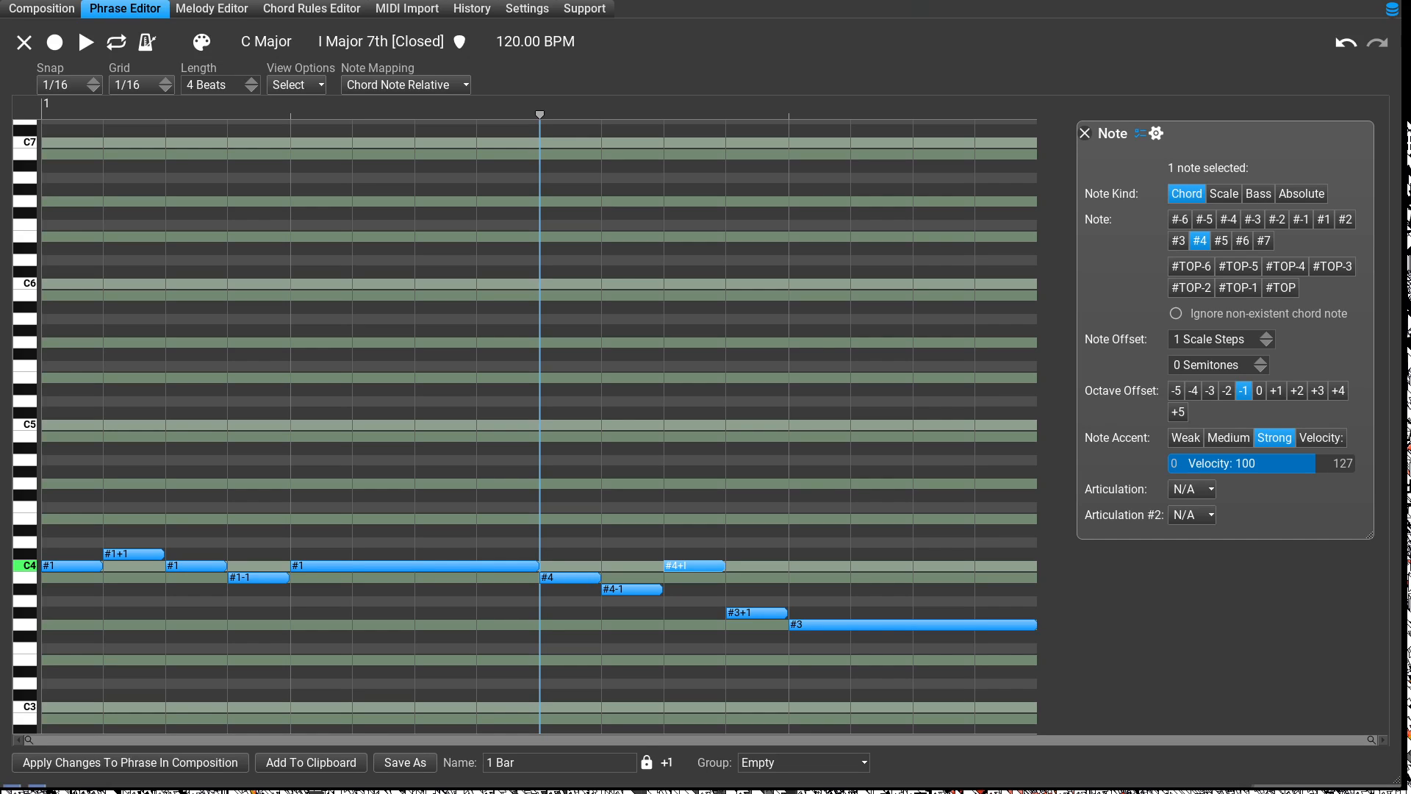
click(1260, 369)
click(1261, 369)
click(1260, 369)
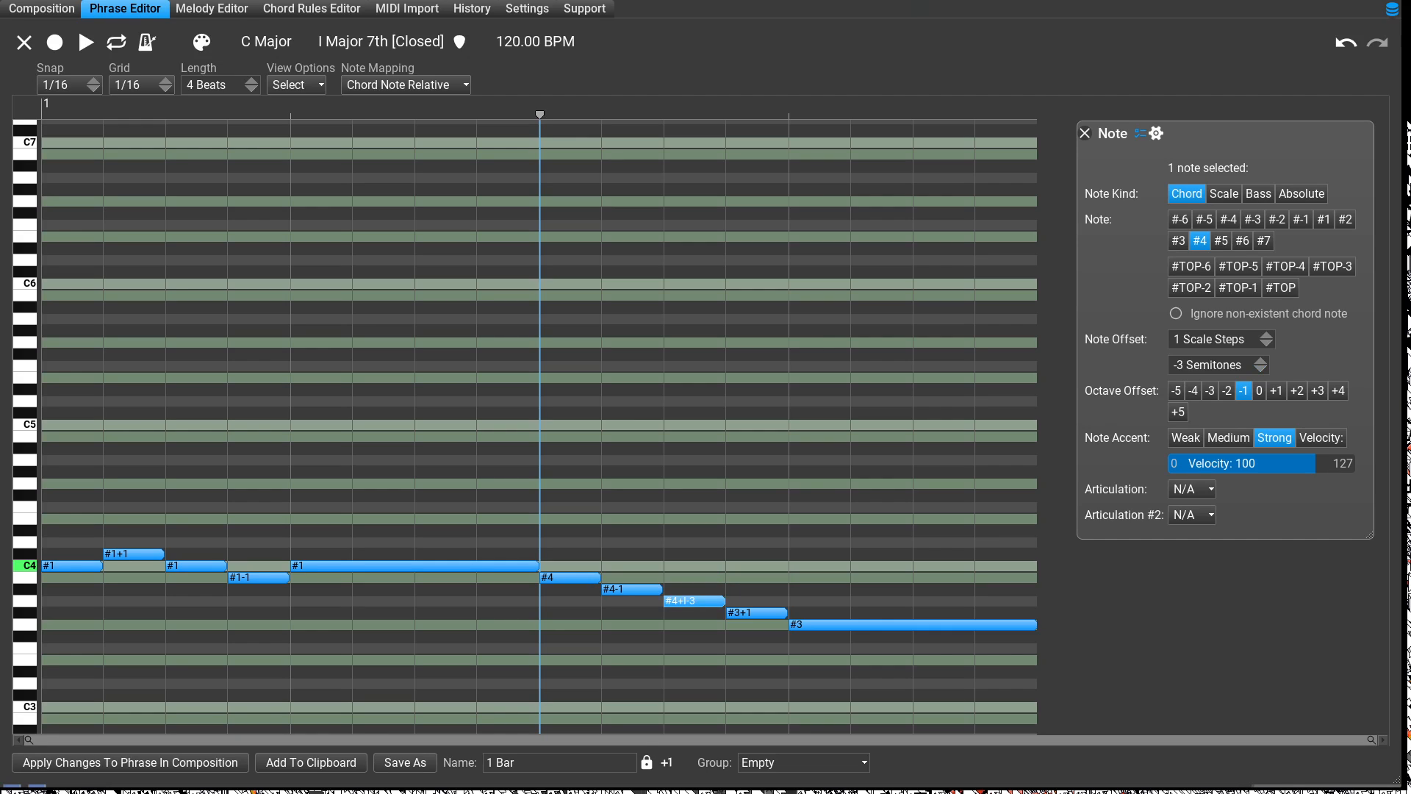
Set the third short descending note to 0 scale steps and -14 semitones at octave offset 0, and switch its octave offset to -1.
click(1259, 390)
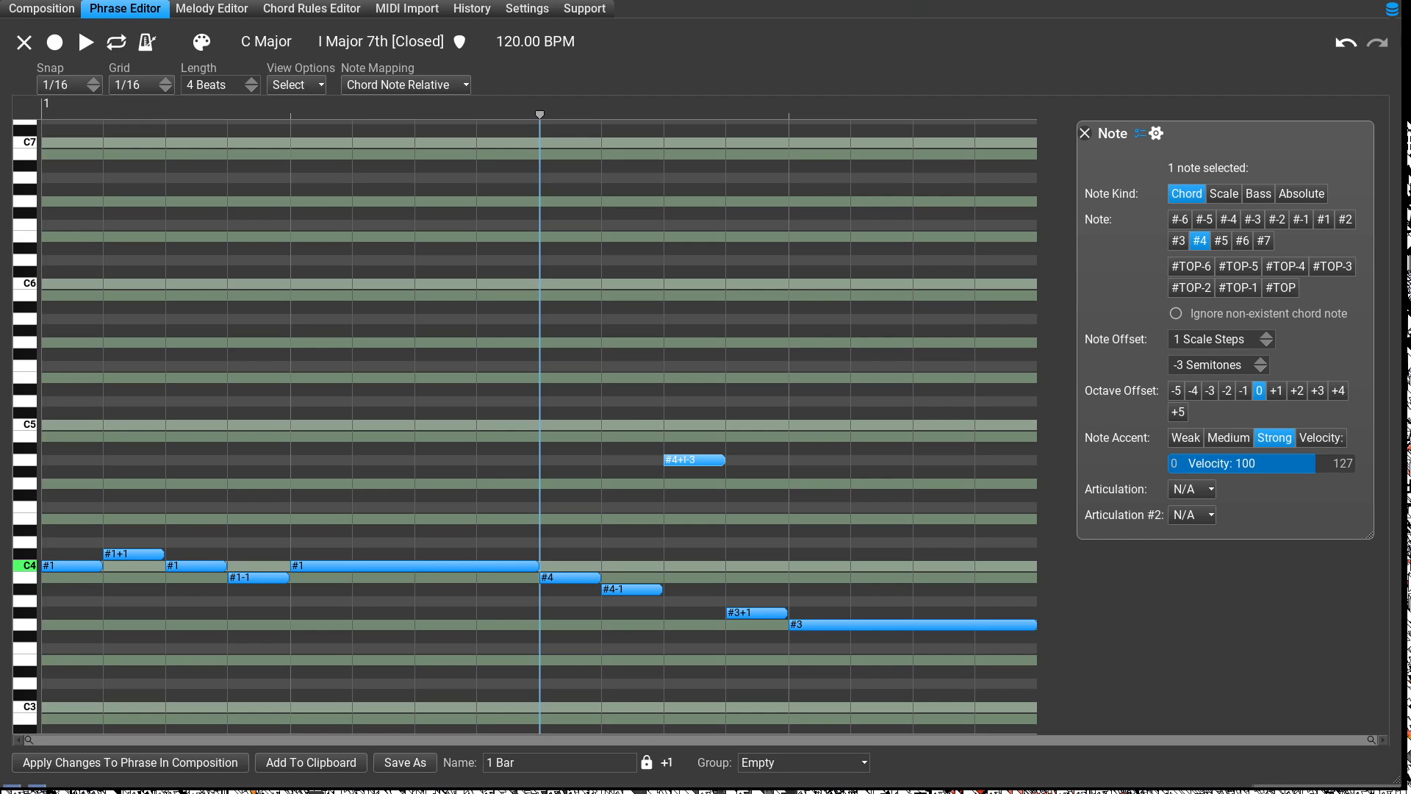
scroll(1265, 339, down, 2)
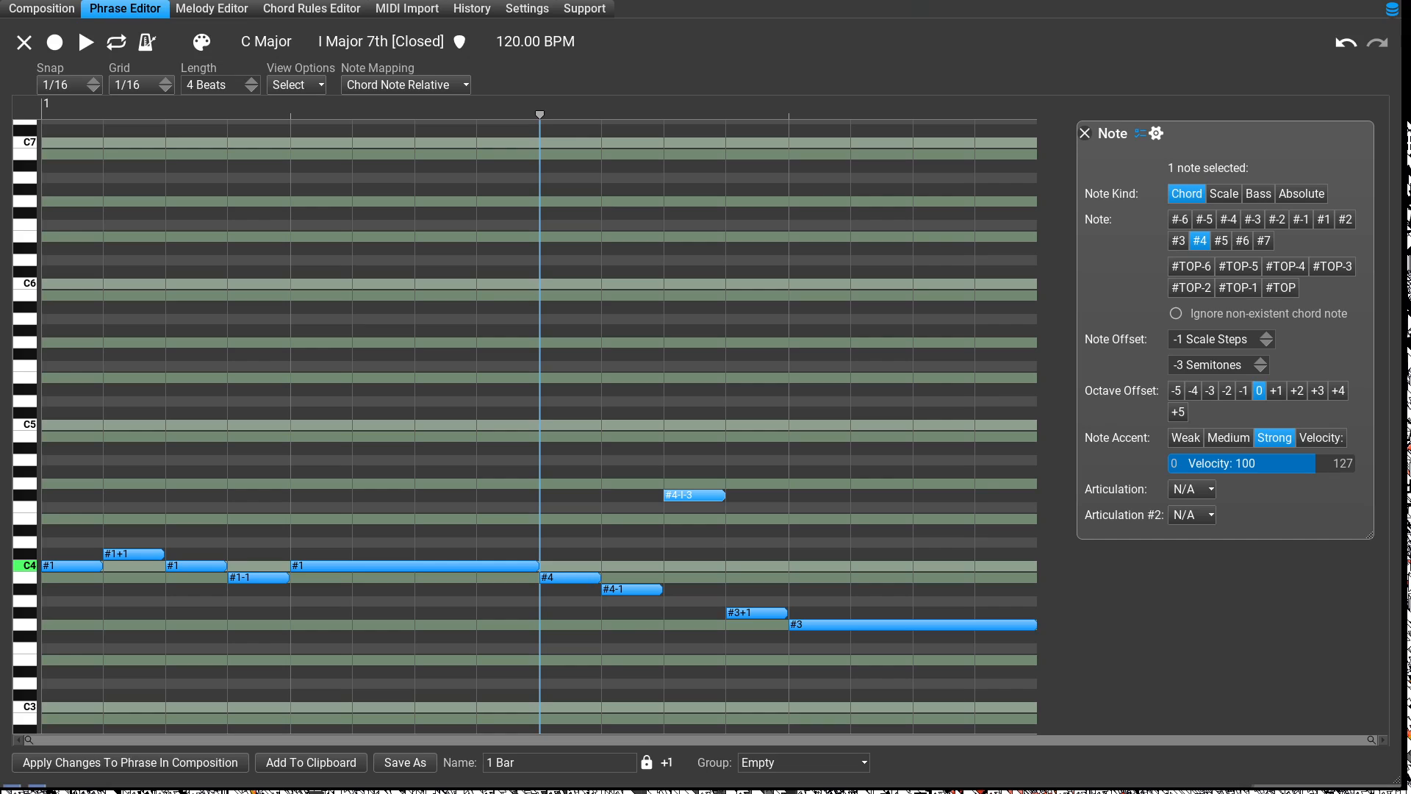
scroll(1265, 339, down, 1)
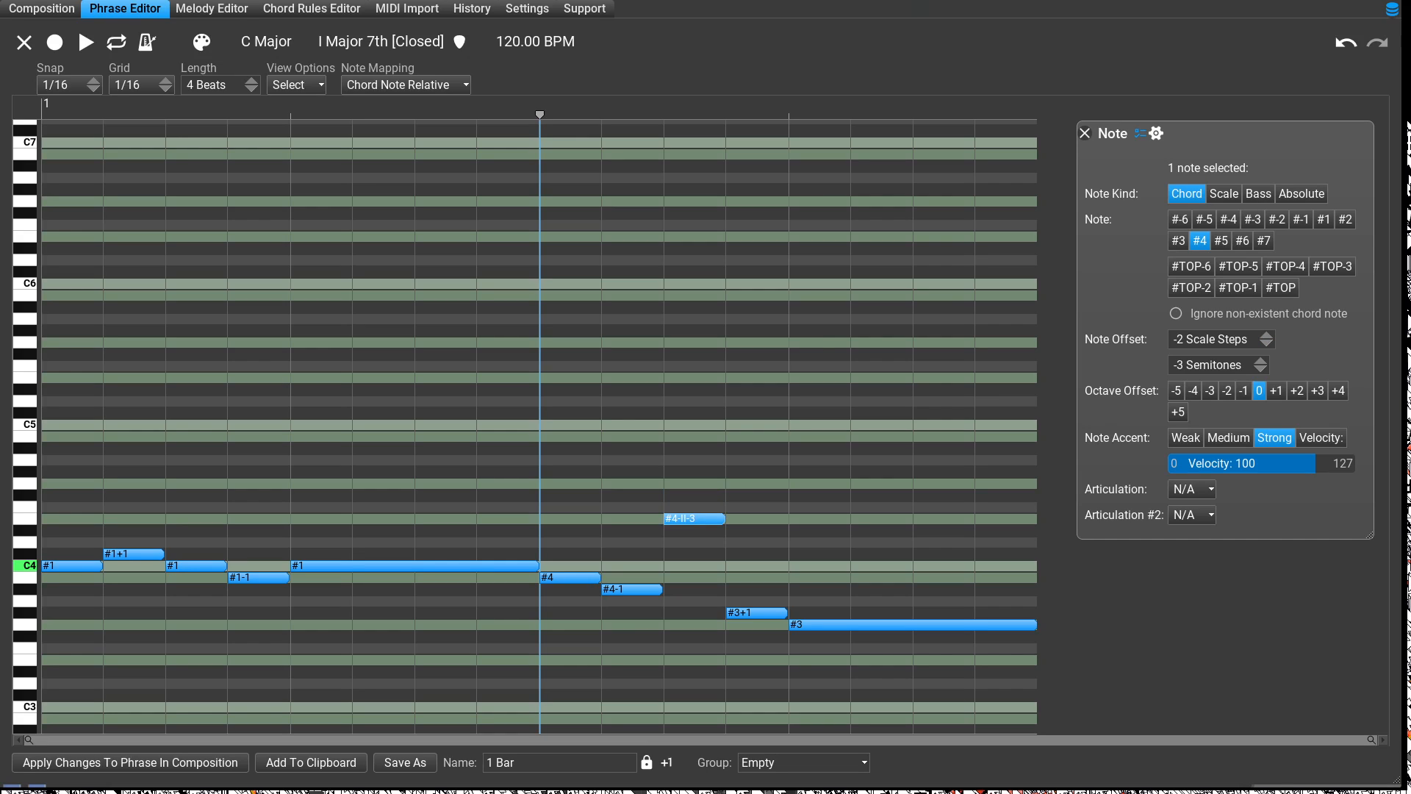
scroll(1265, 339, up, 3)
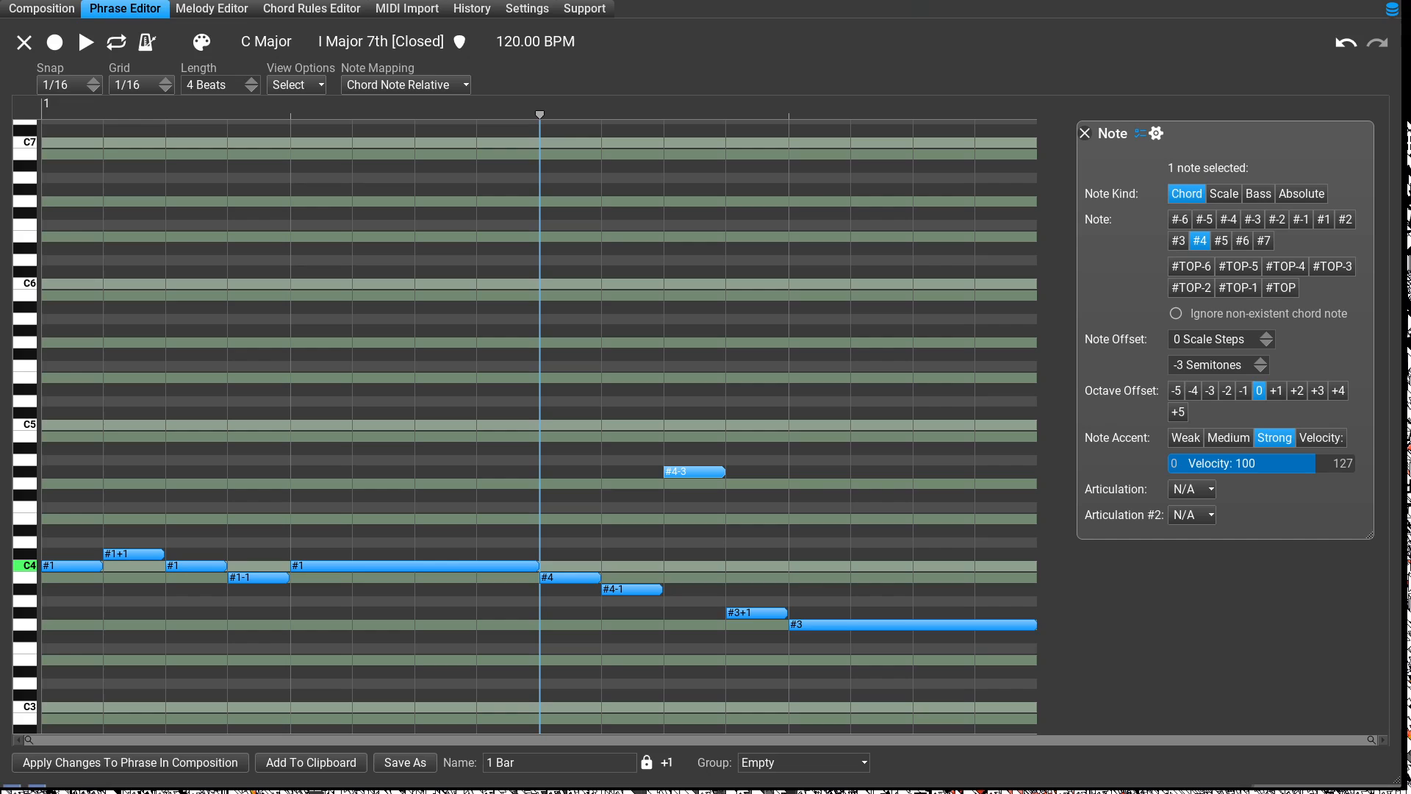
scroll(1258, 365, down, 6)
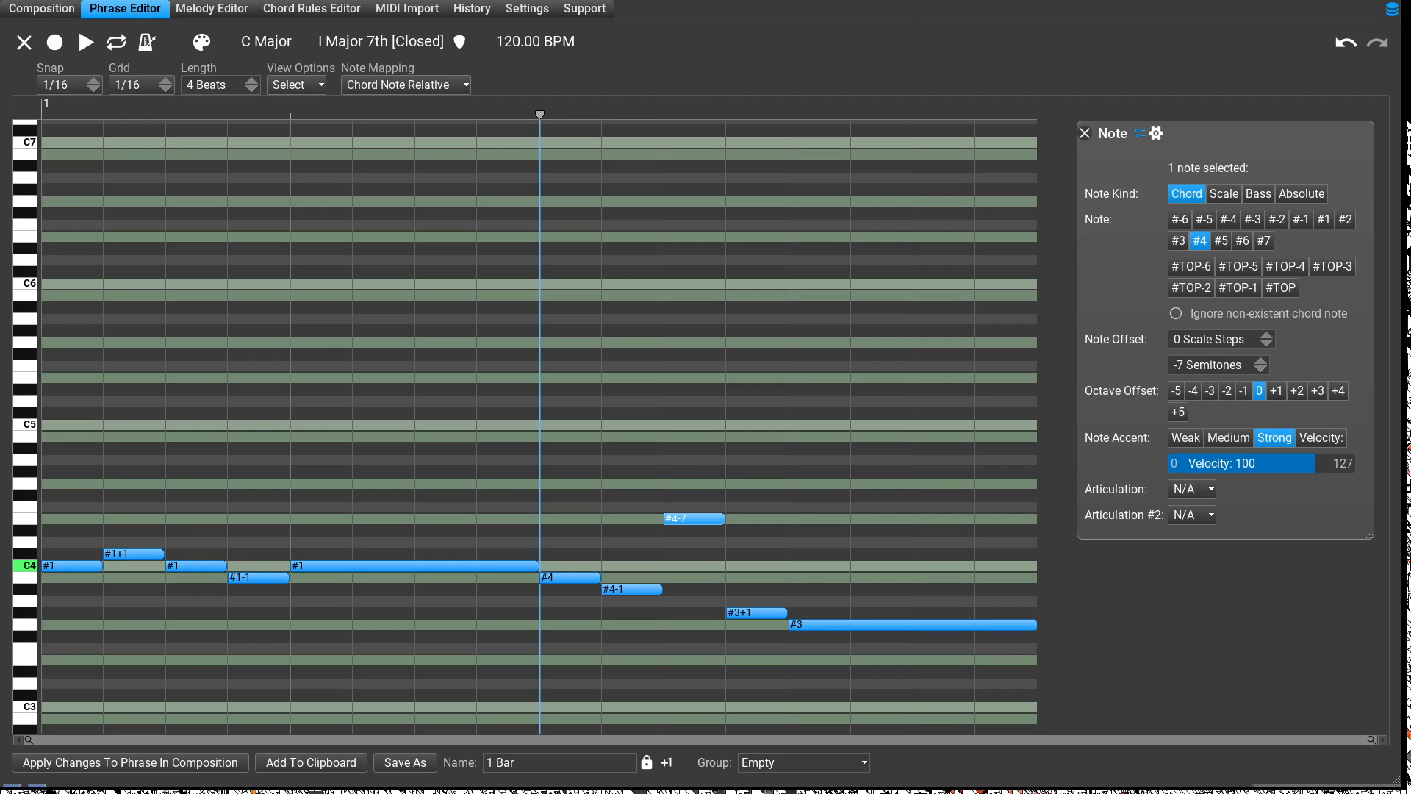
scroll(1258, 364, down, 5)
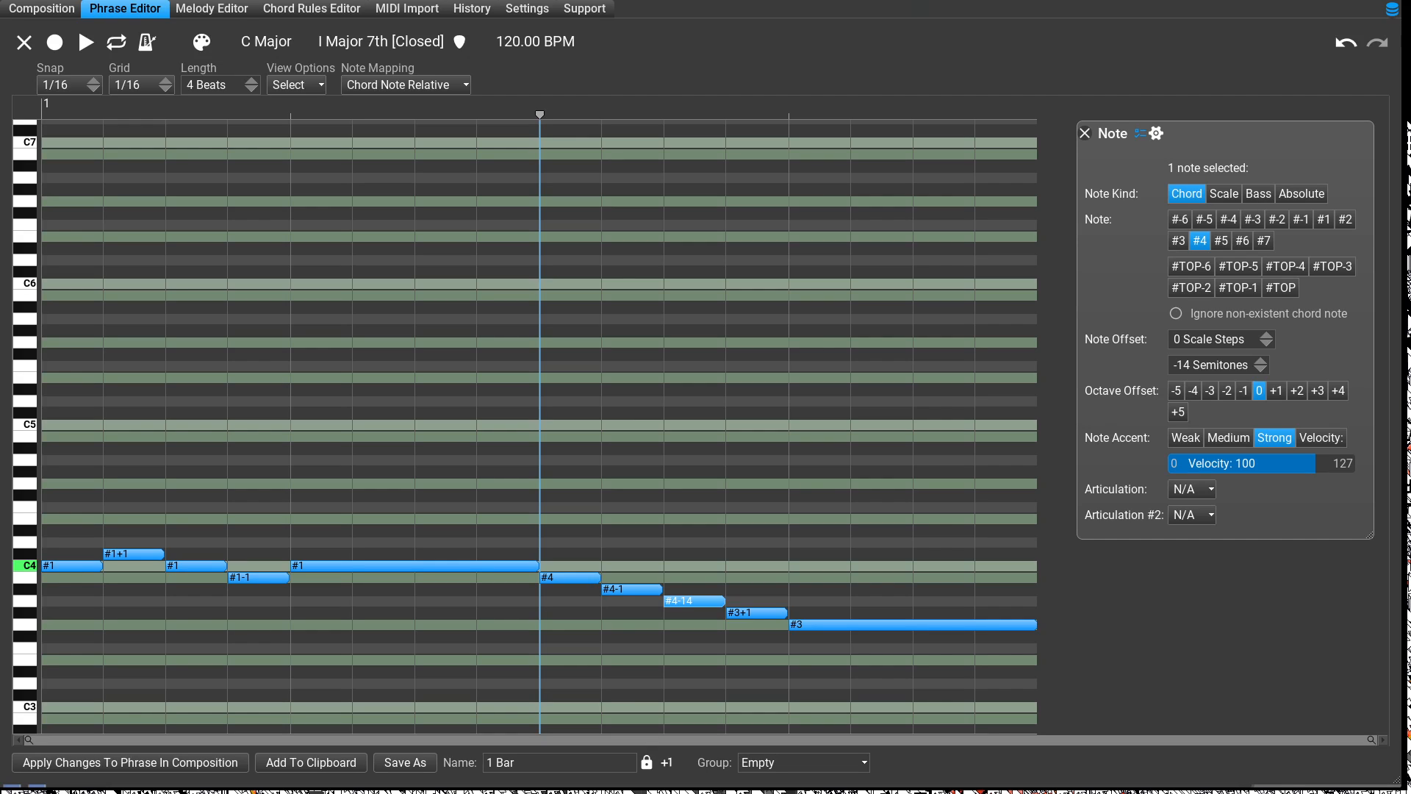
click(1244, 391)
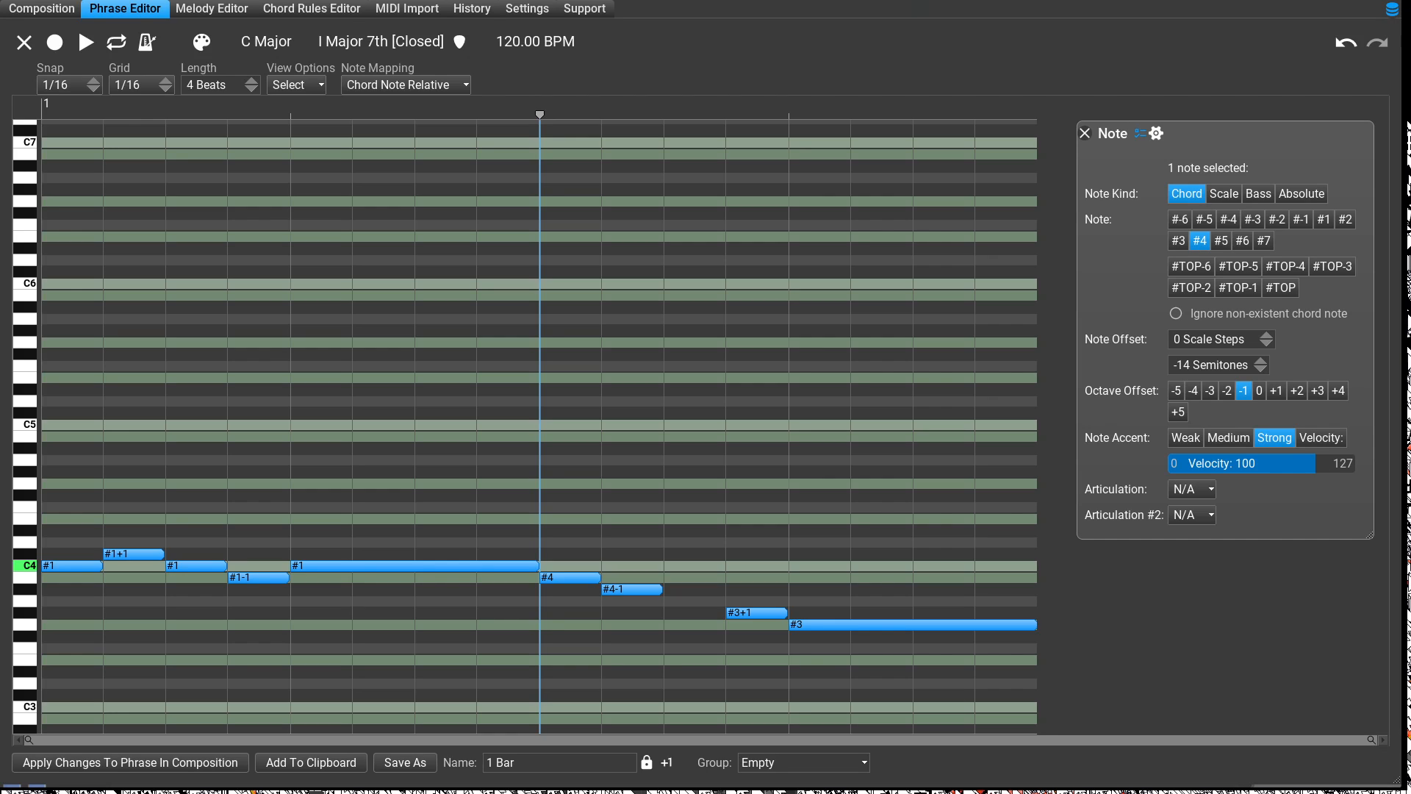
scroll(540, 426, down, 3)
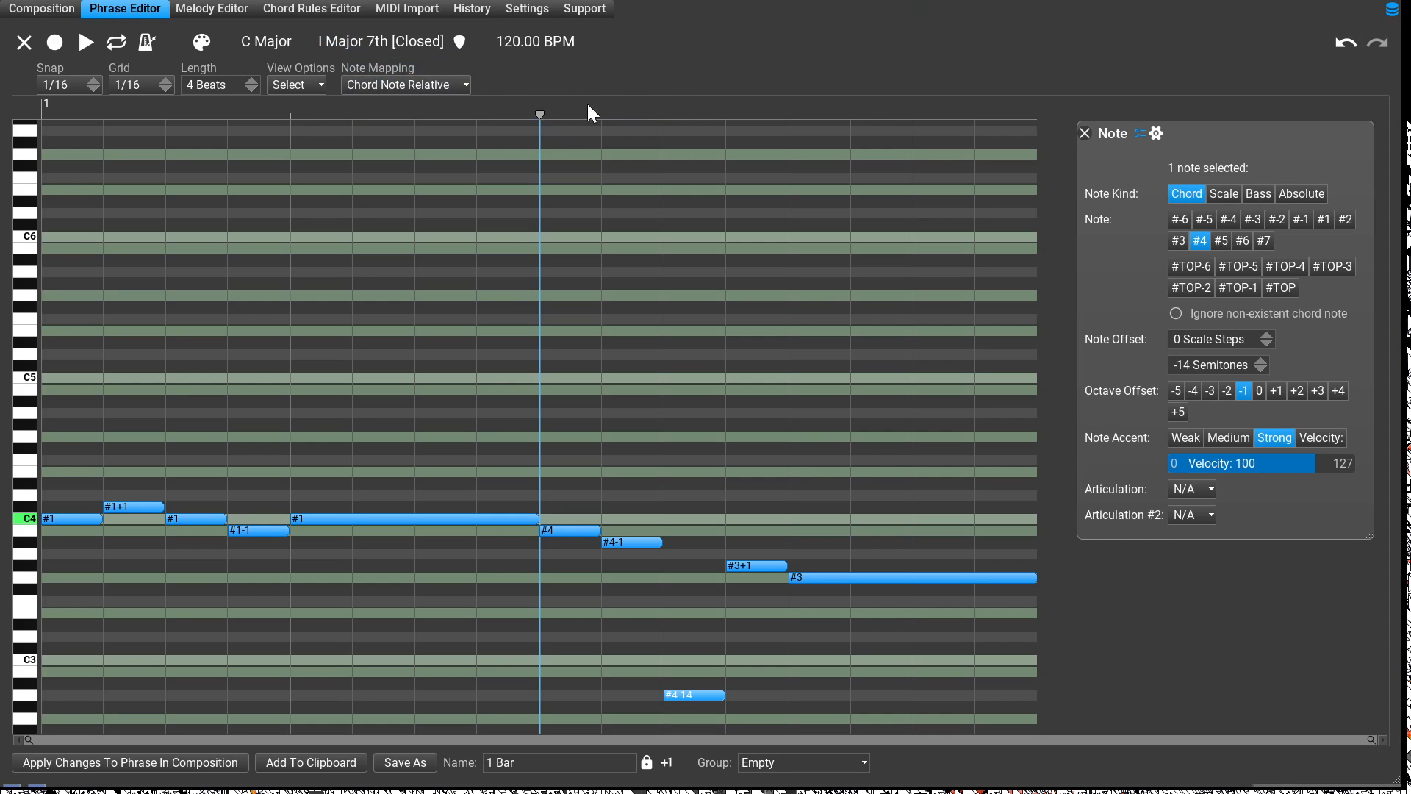
Move the third short descending note to A3 and redefine it as chord note #4 with 0 scale steps and -2 semitones.
drag(705, 695, 719, 553)
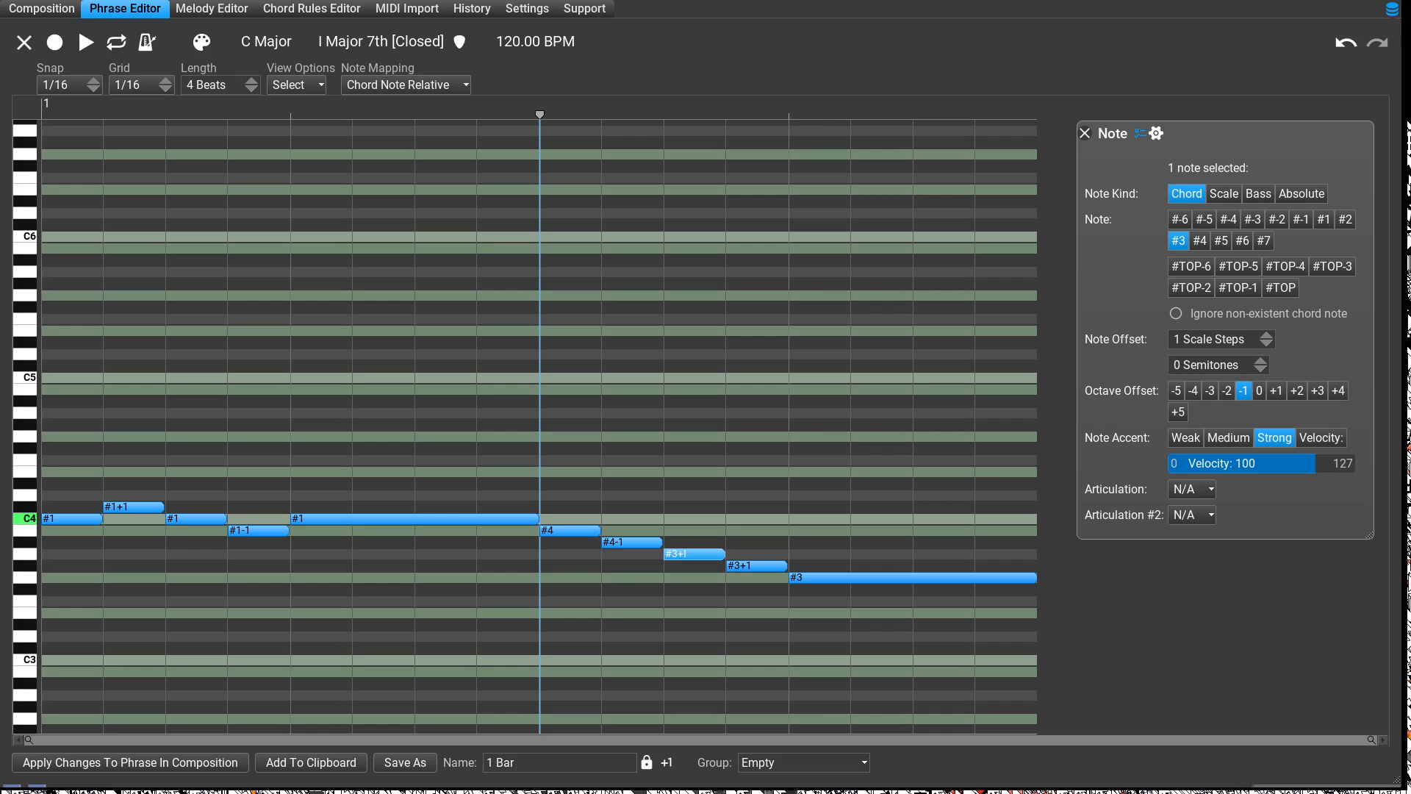
click(1199, 241)
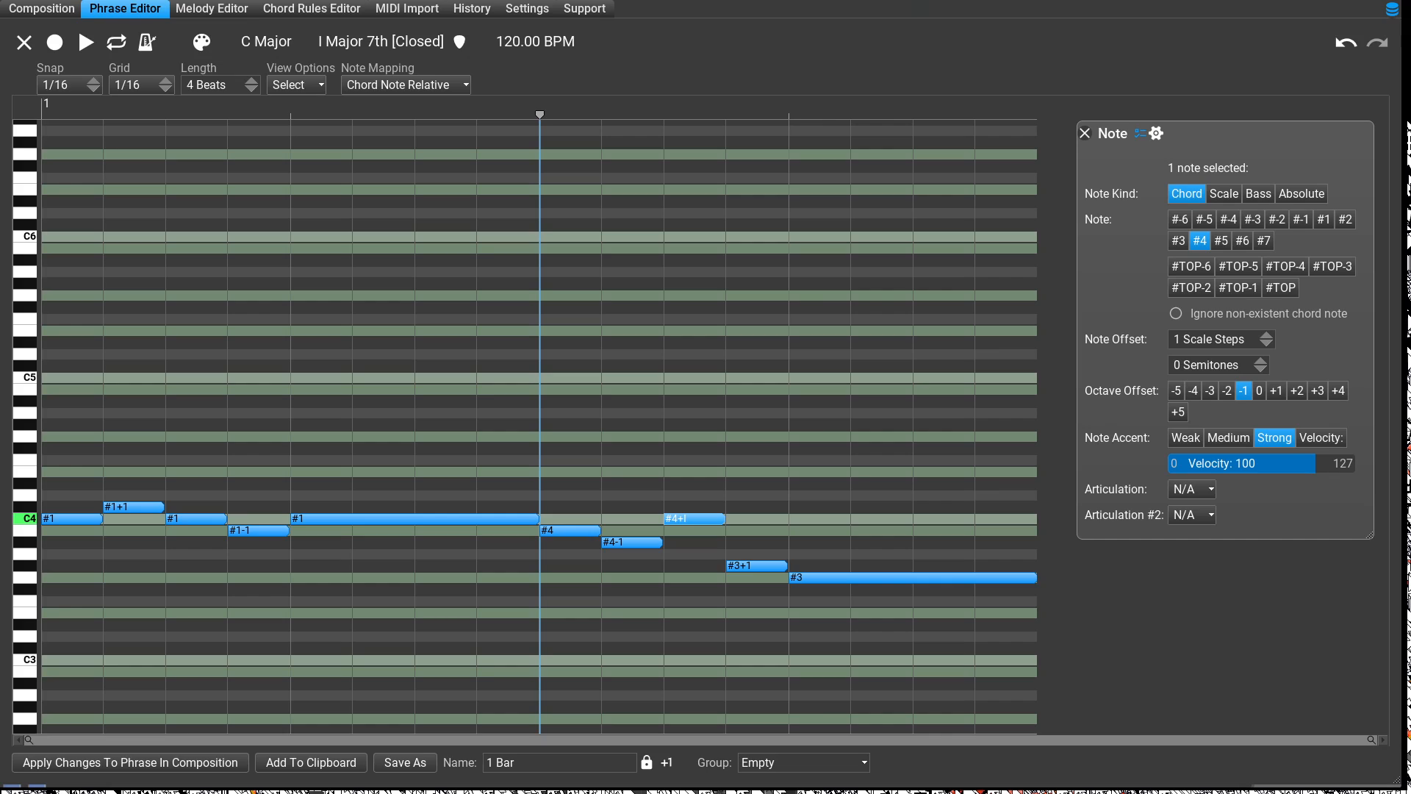
click(1266, 343)
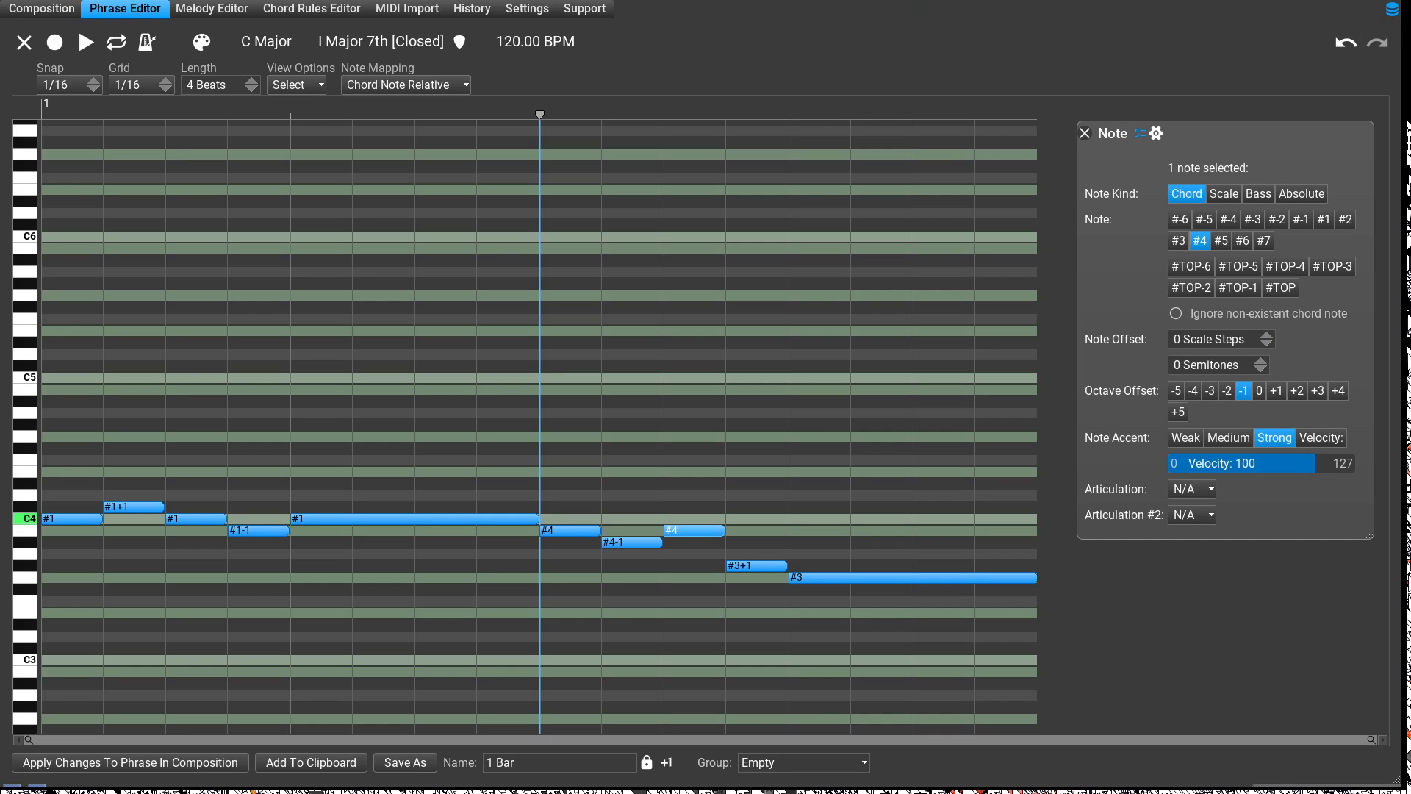
click(1260, 369)
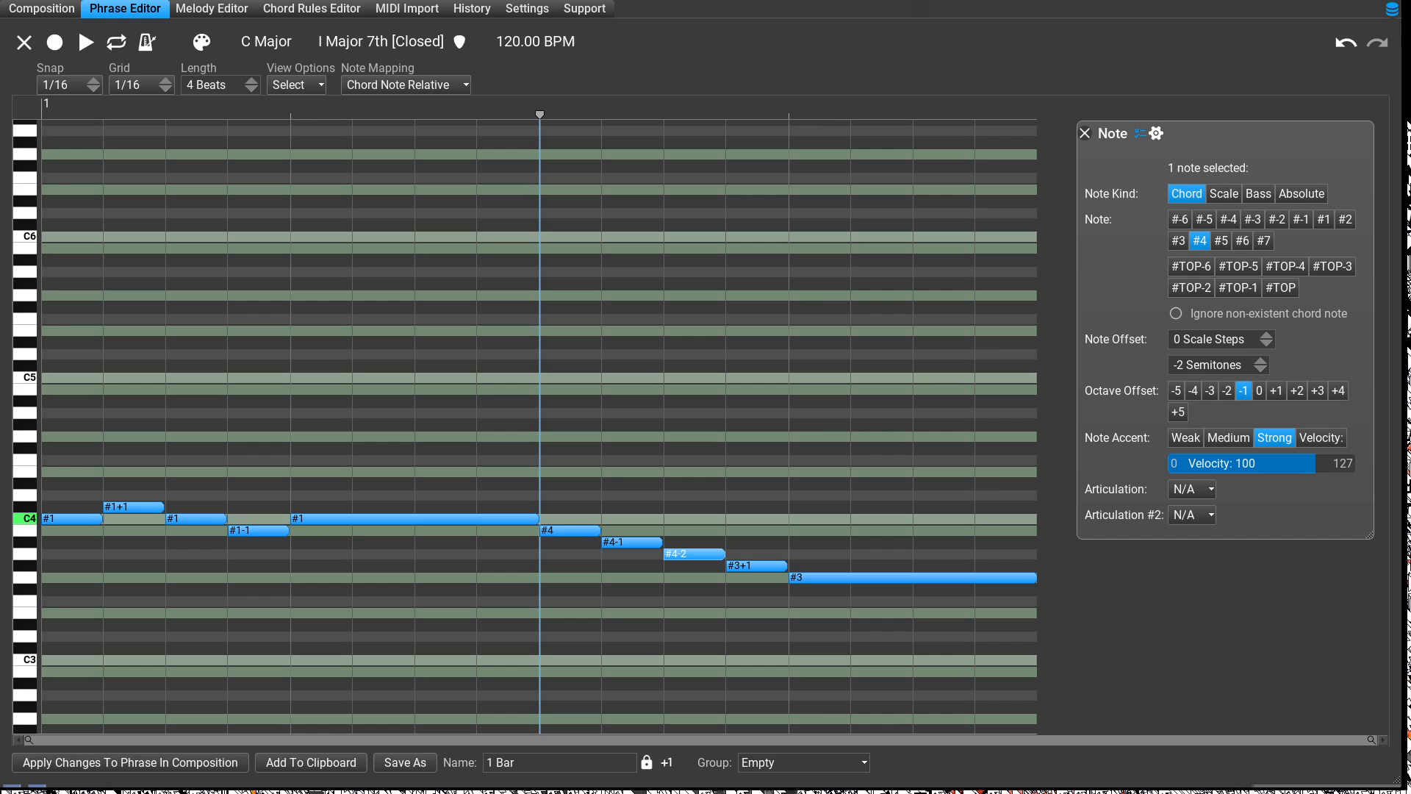
Redefine the fourth short descending note as chord note #4 with an offset of -3 semitones.
click(757, 566)
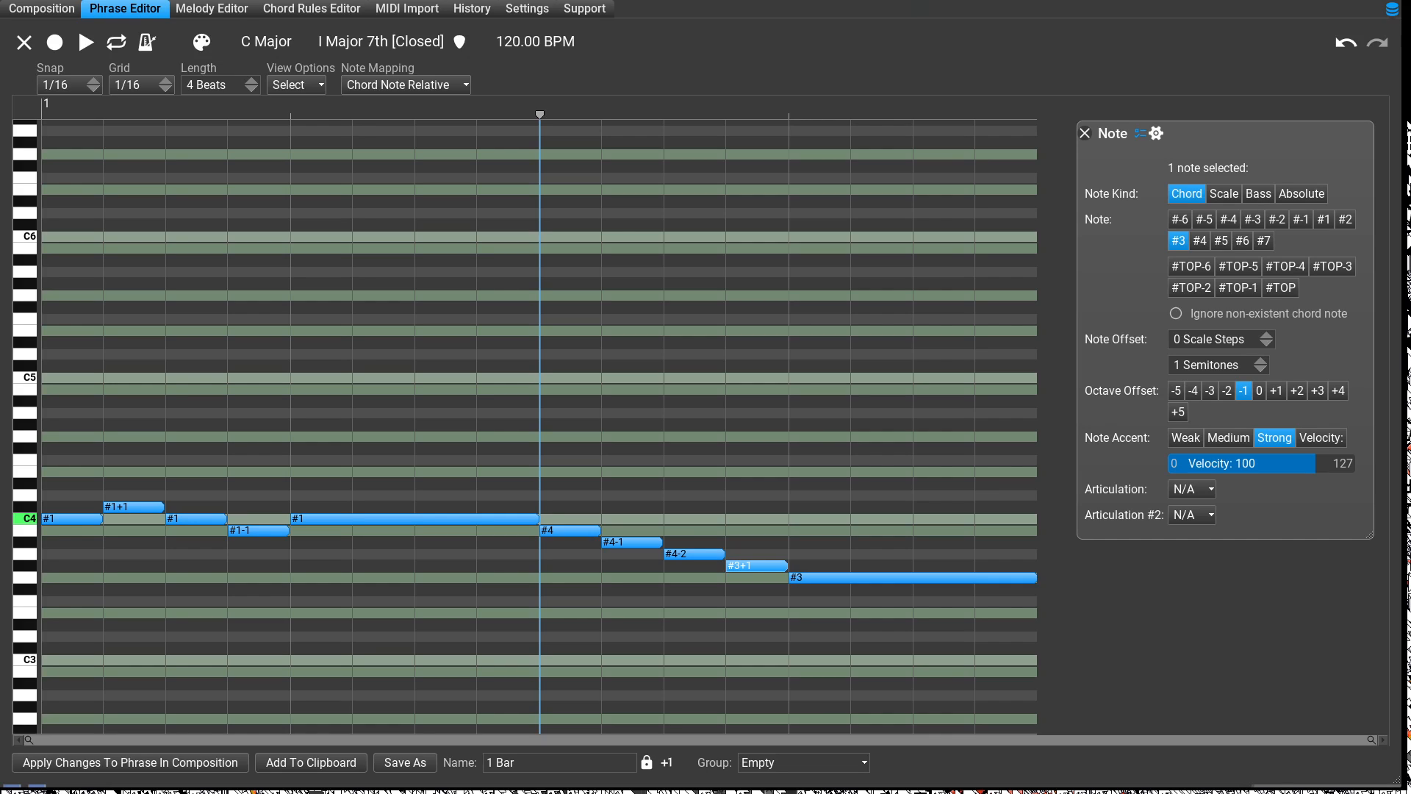
click(1199, 240)
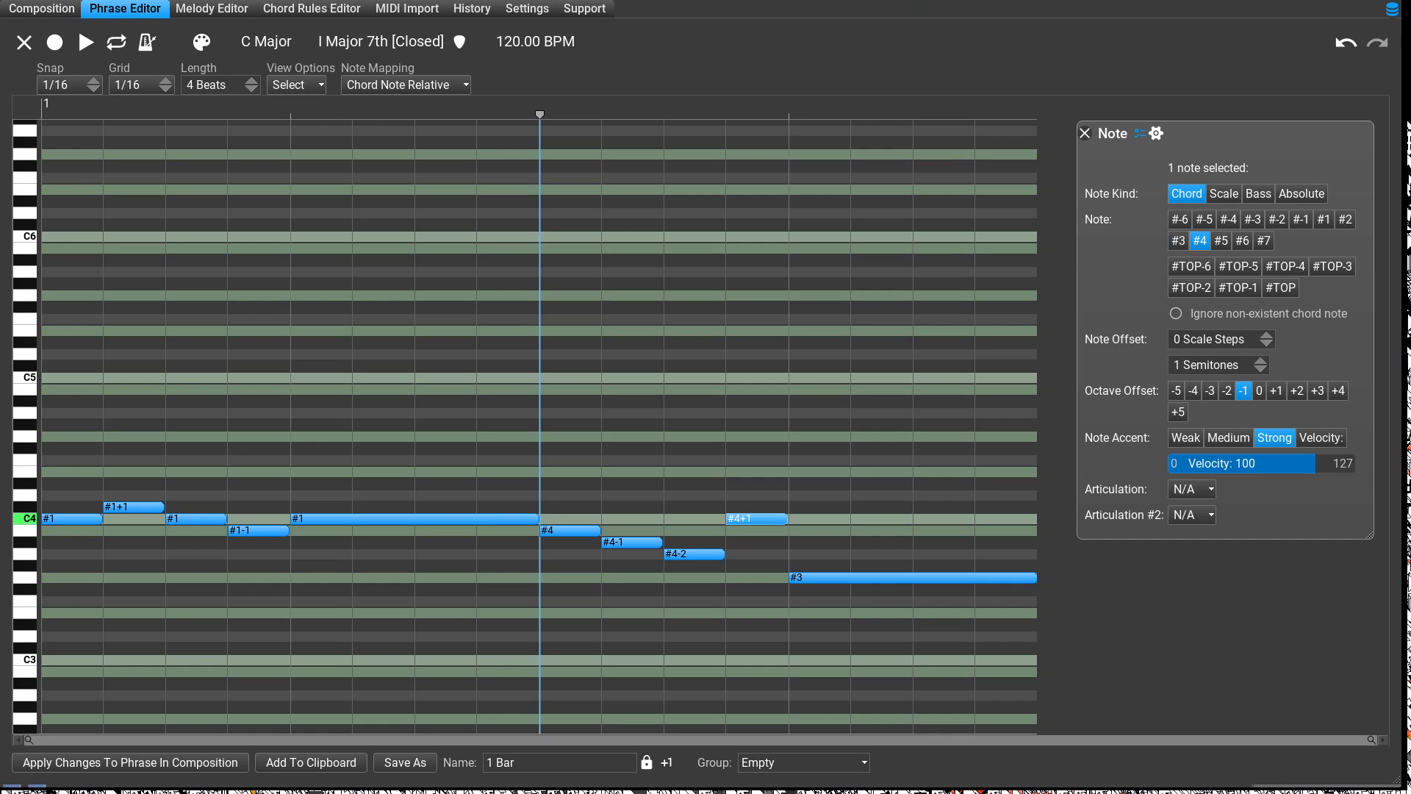
click(1260, 369)
click(1261, 369)
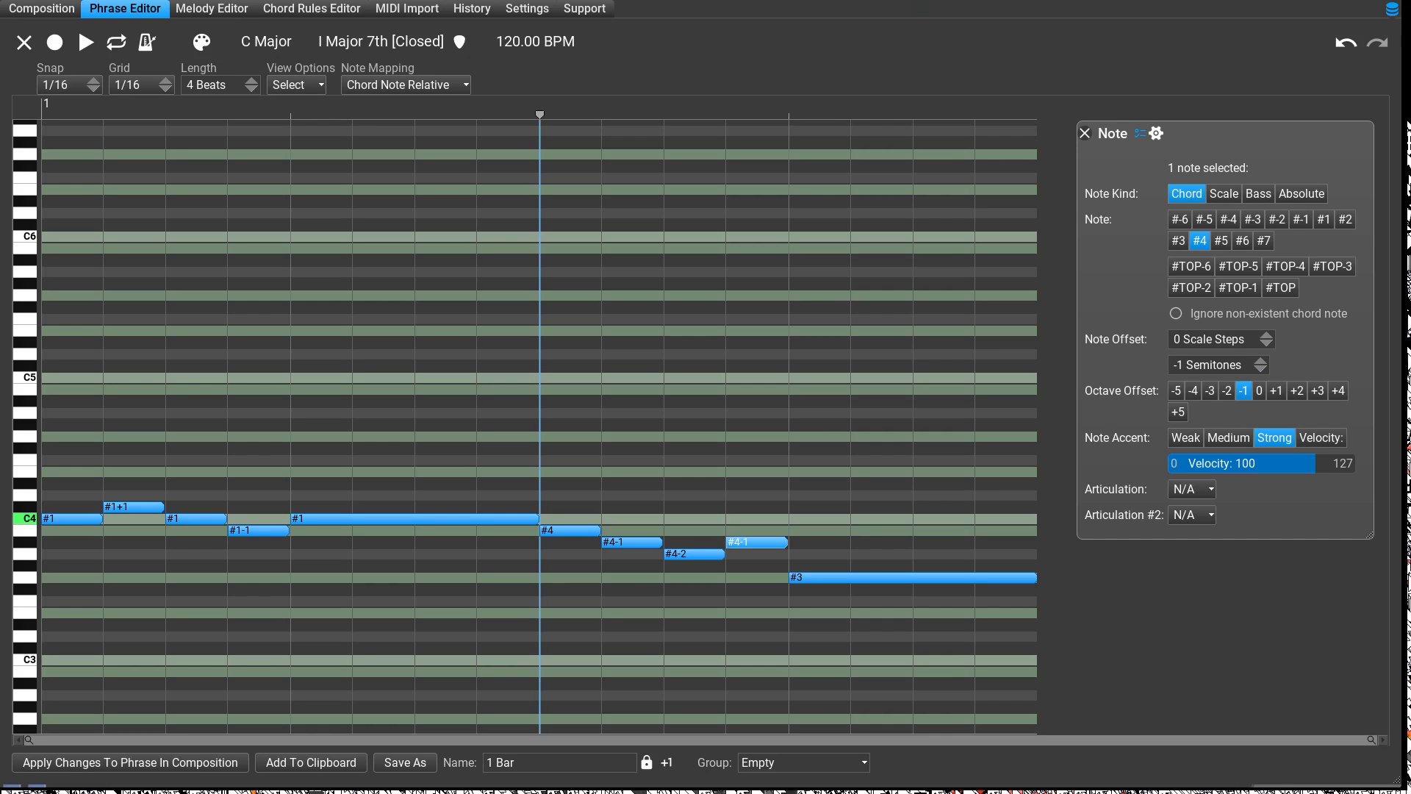
click(1260, 369)
click(1261, 369)
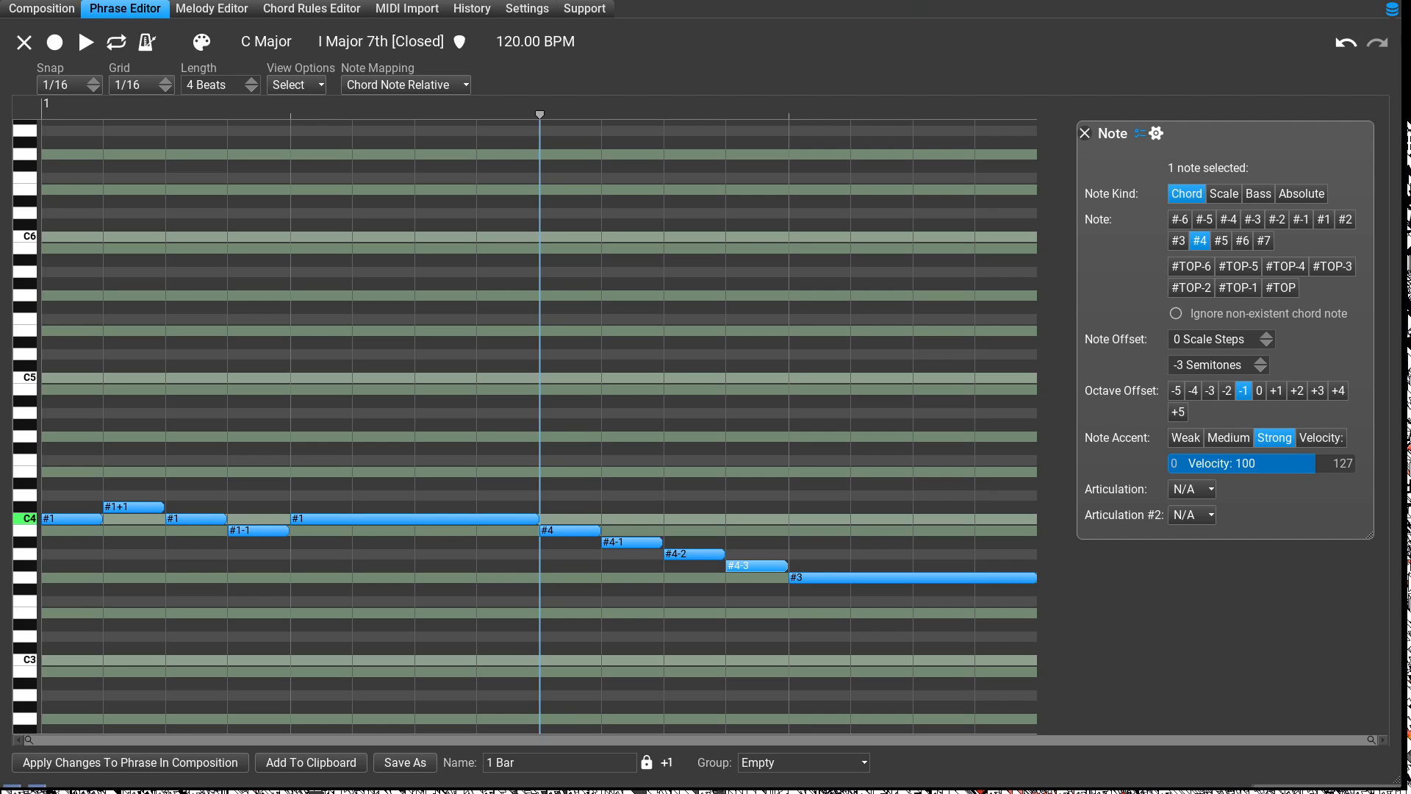
Play the phrase on the Major 7th chord, change the chord to Major, and play it again.
key(space)
key(space)
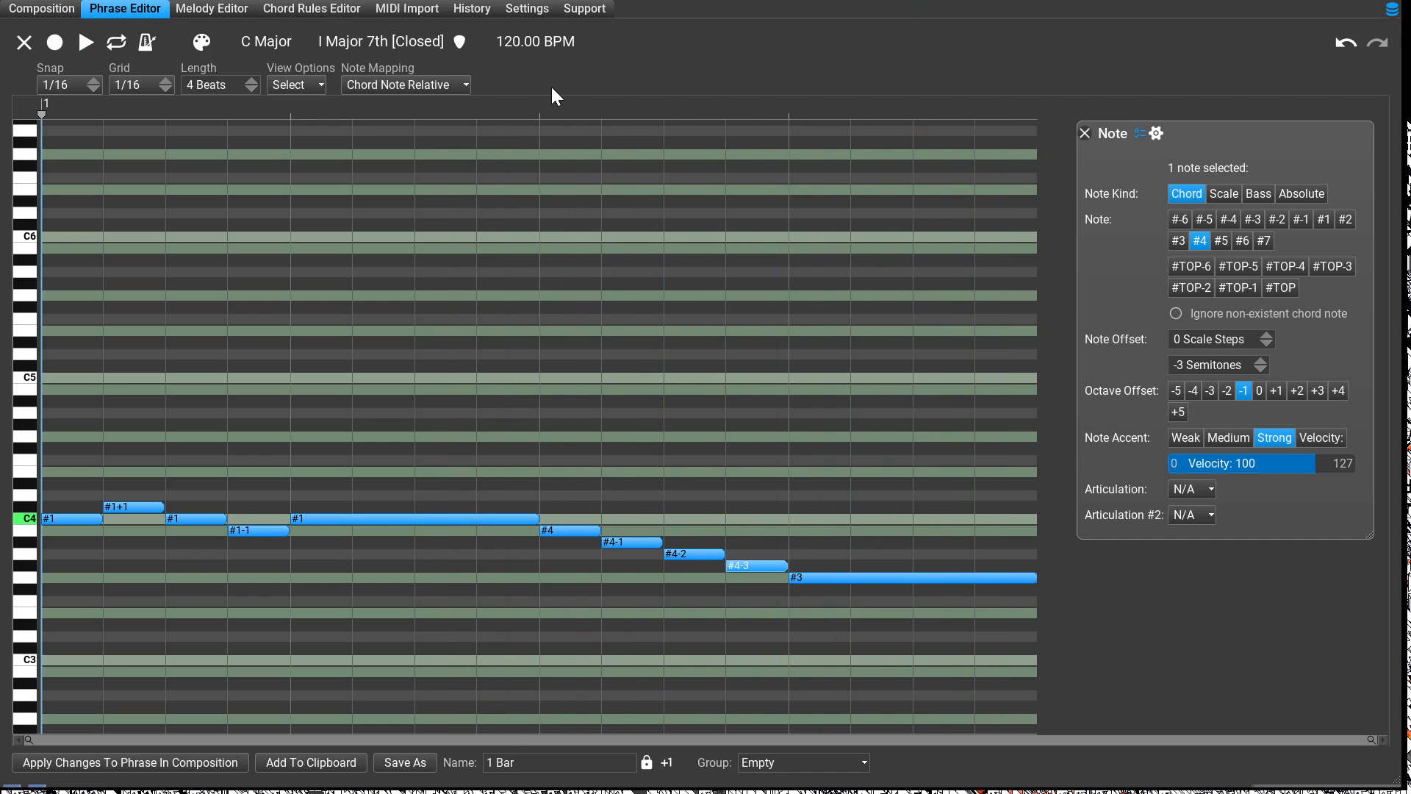
click(356, 42)
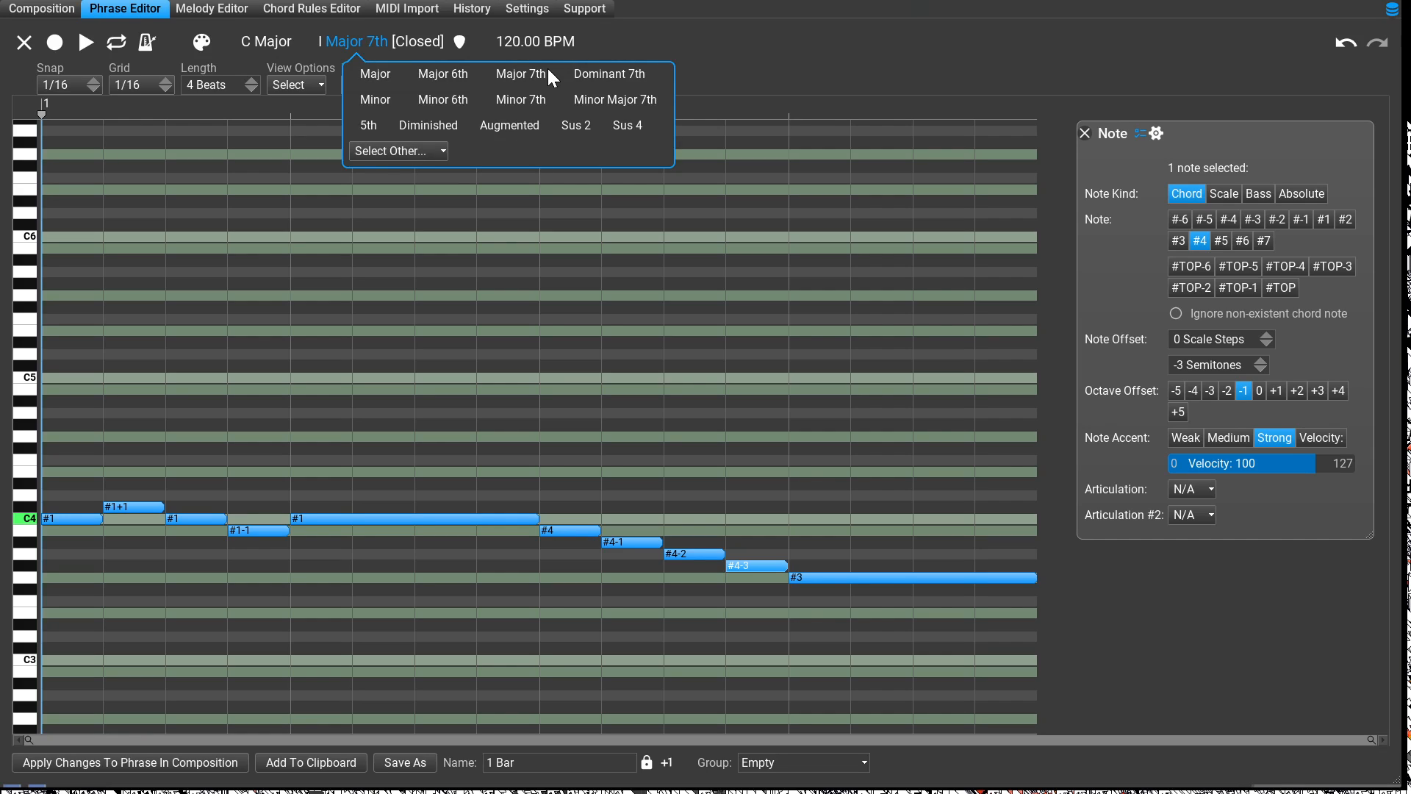
click(375, 75)
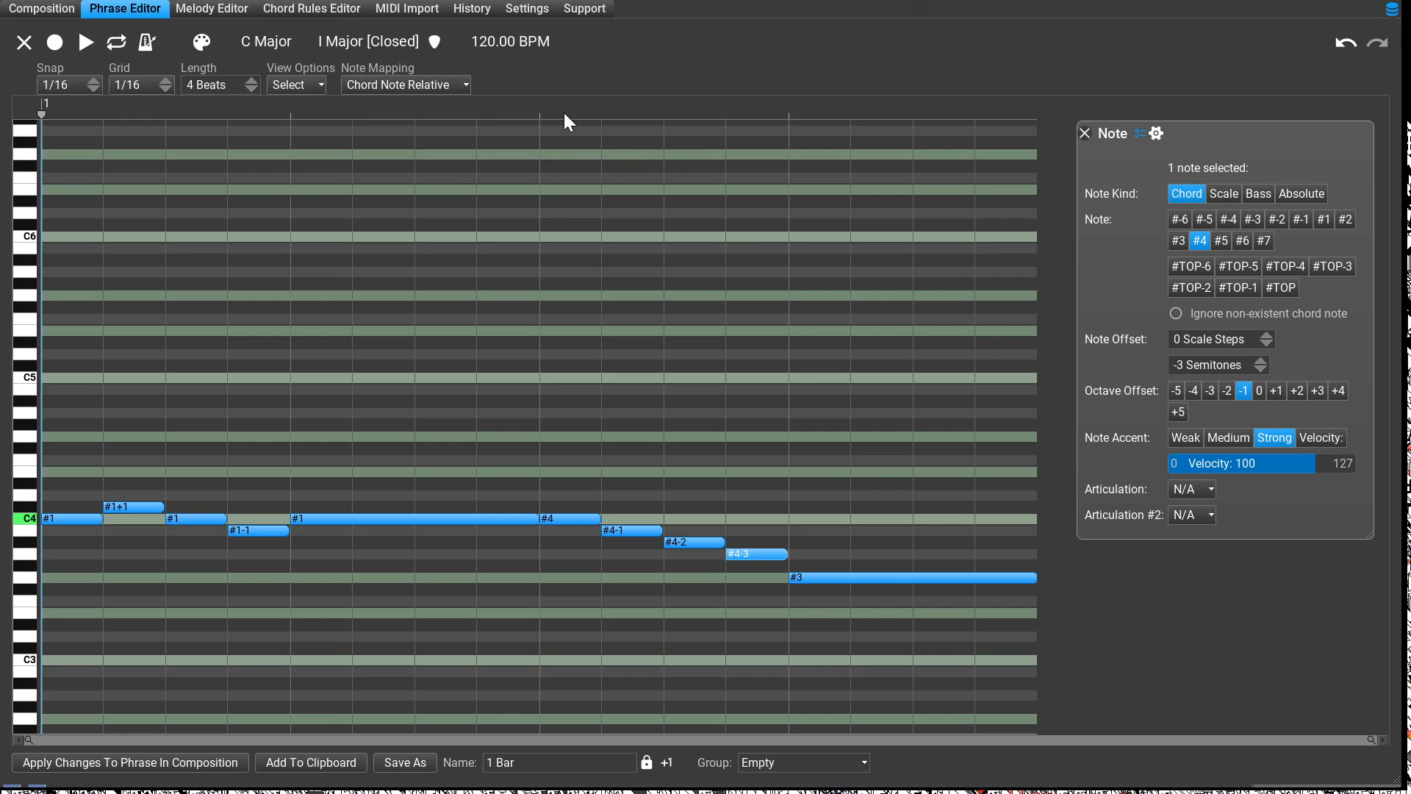
key(space)
key(space)
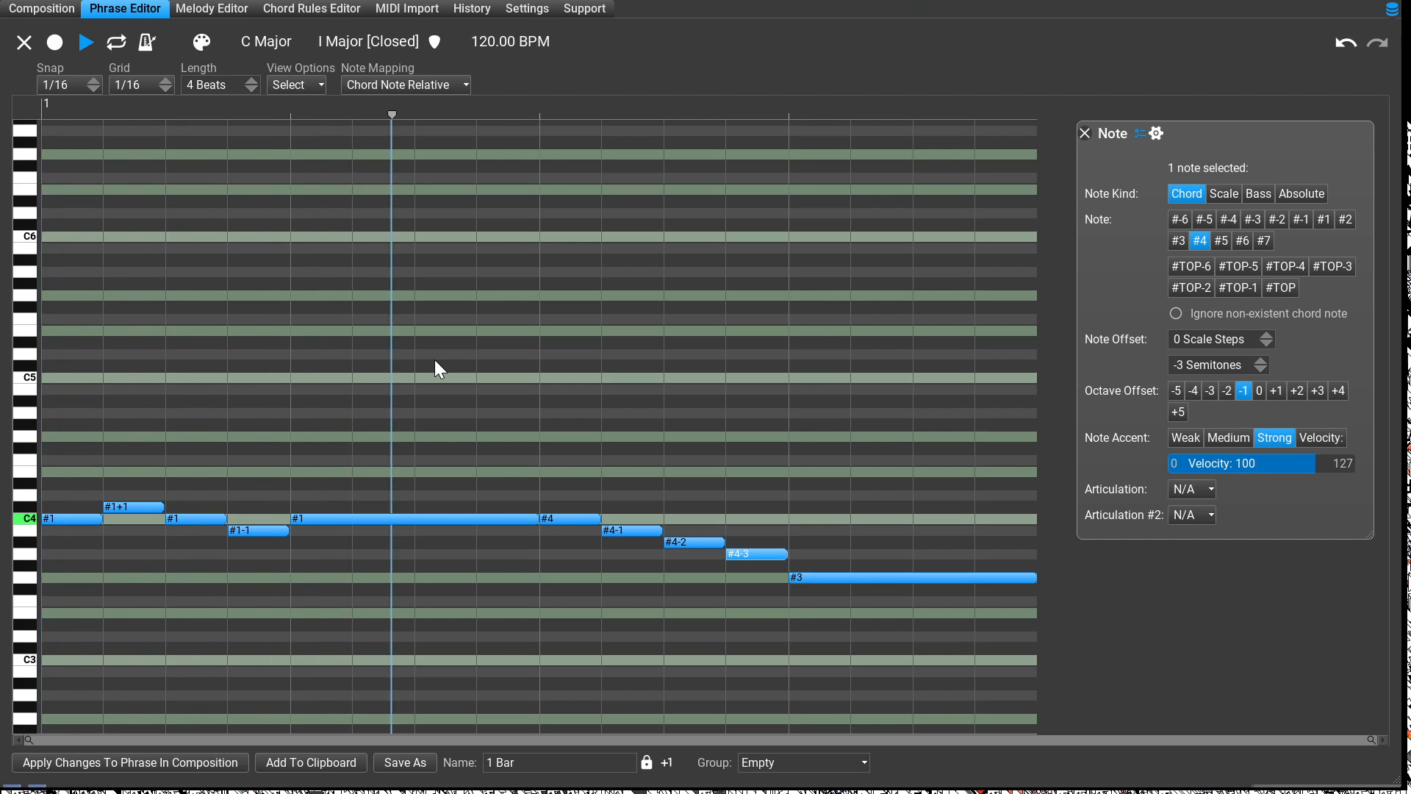
Compare the descending notes by alternating the chord between Major 7th and Major, ending on Major.
click(368, 42)
click(506, 72)
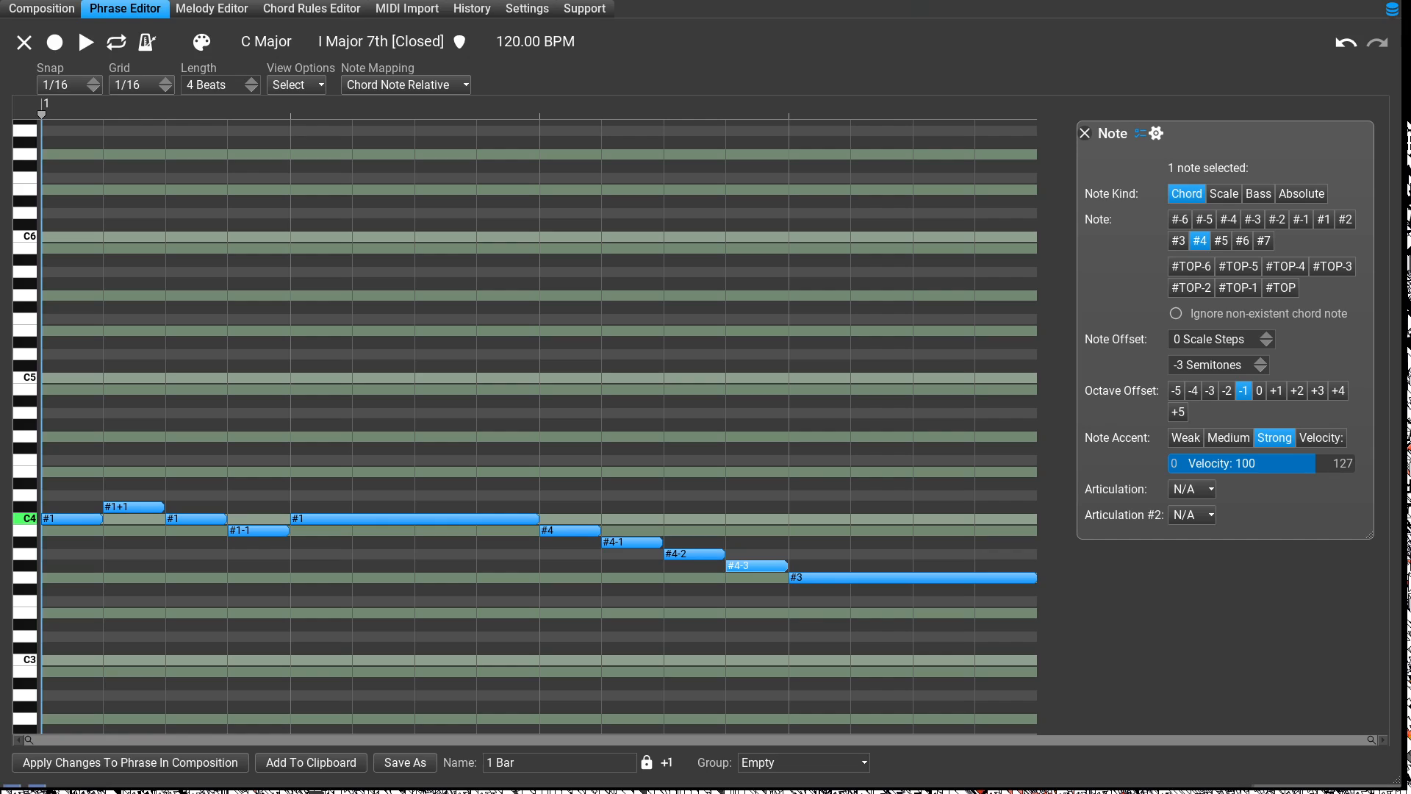
click(356, 42)
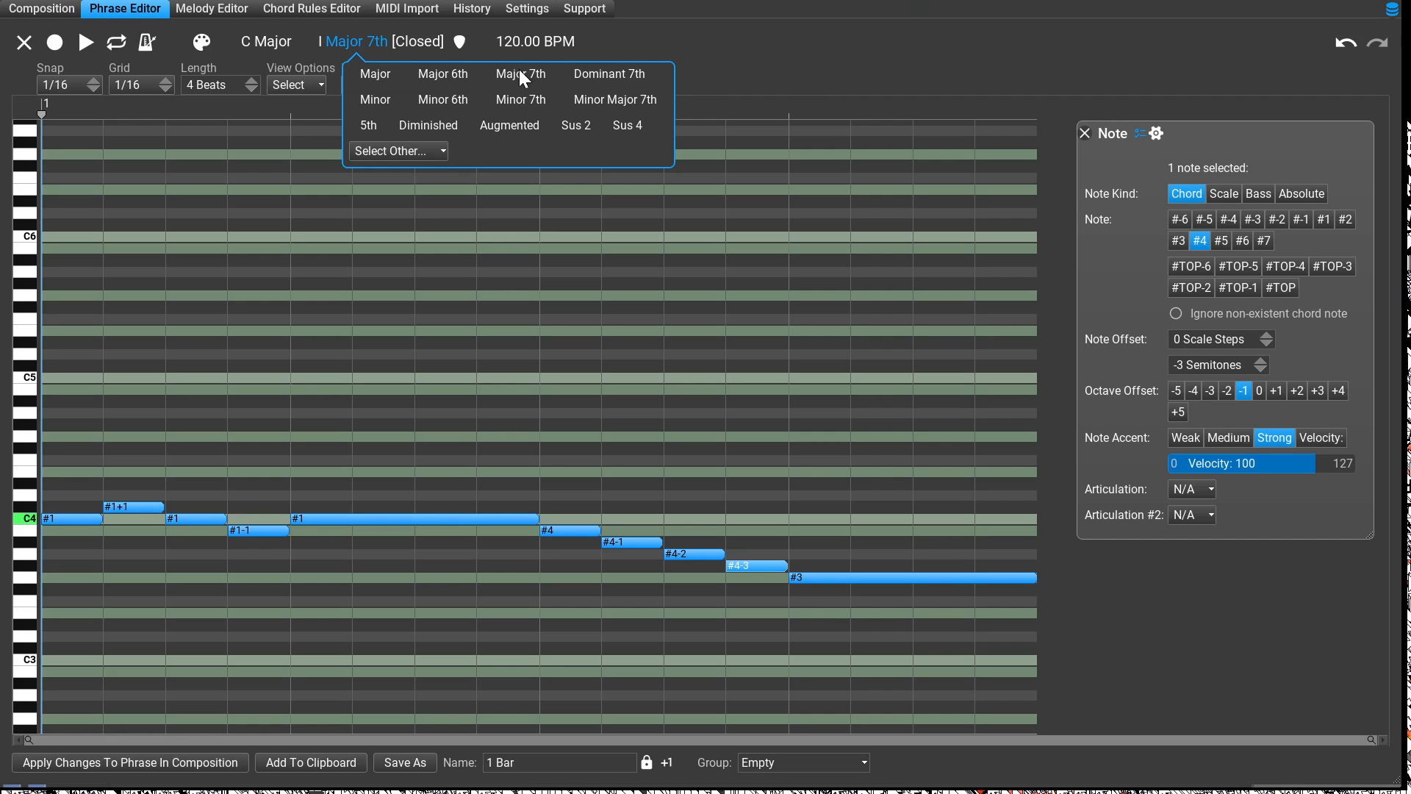
click(372, 72)
key(space)
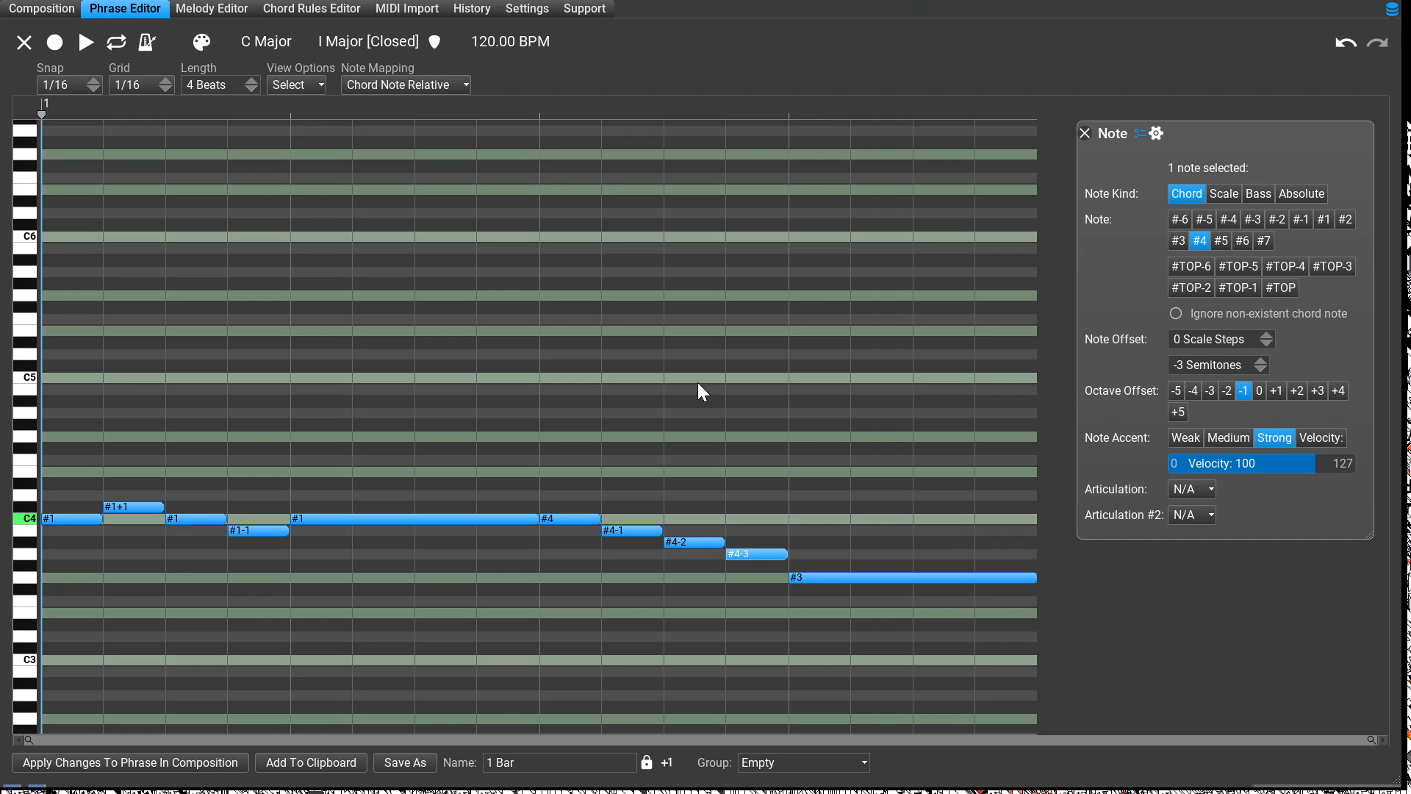
click(345, 44)
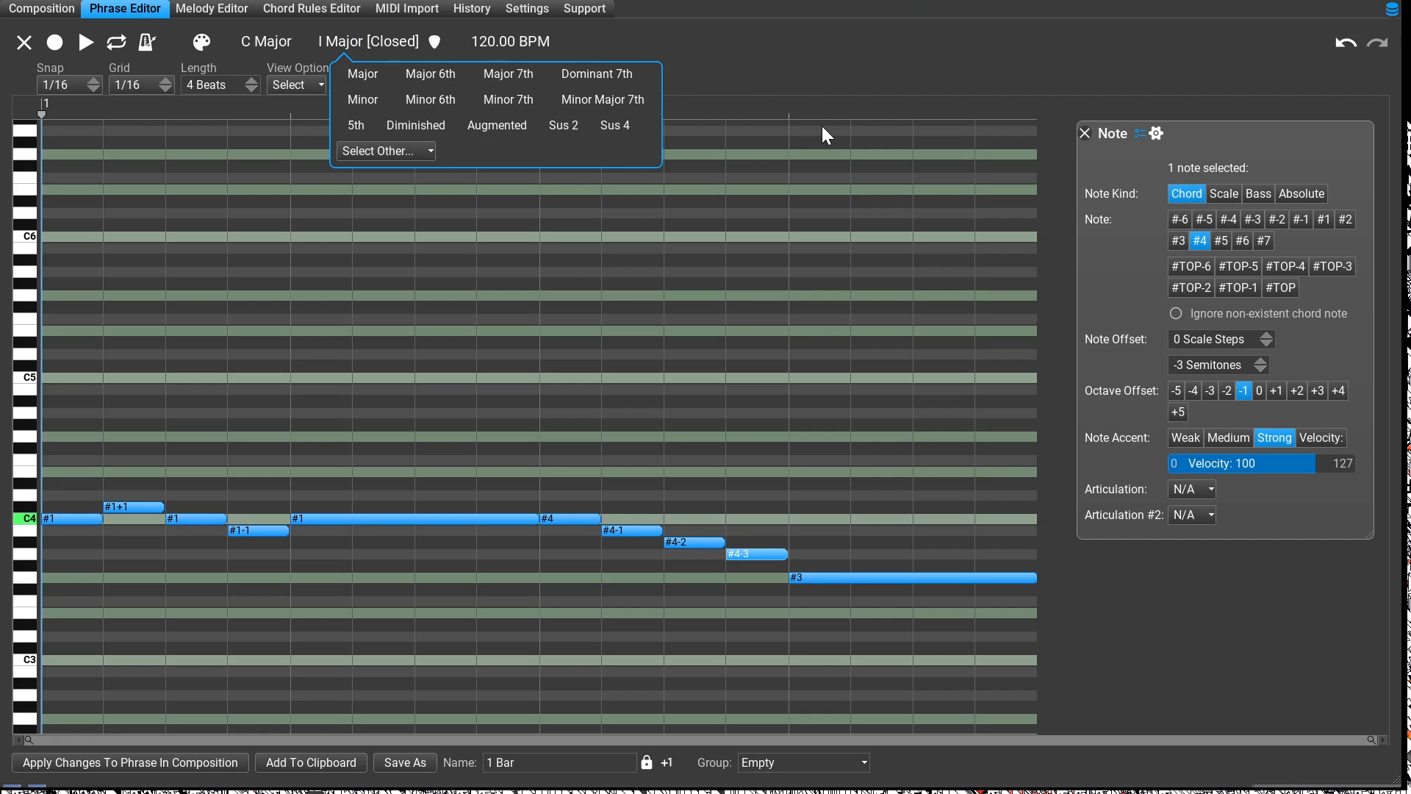
click(529, 77)
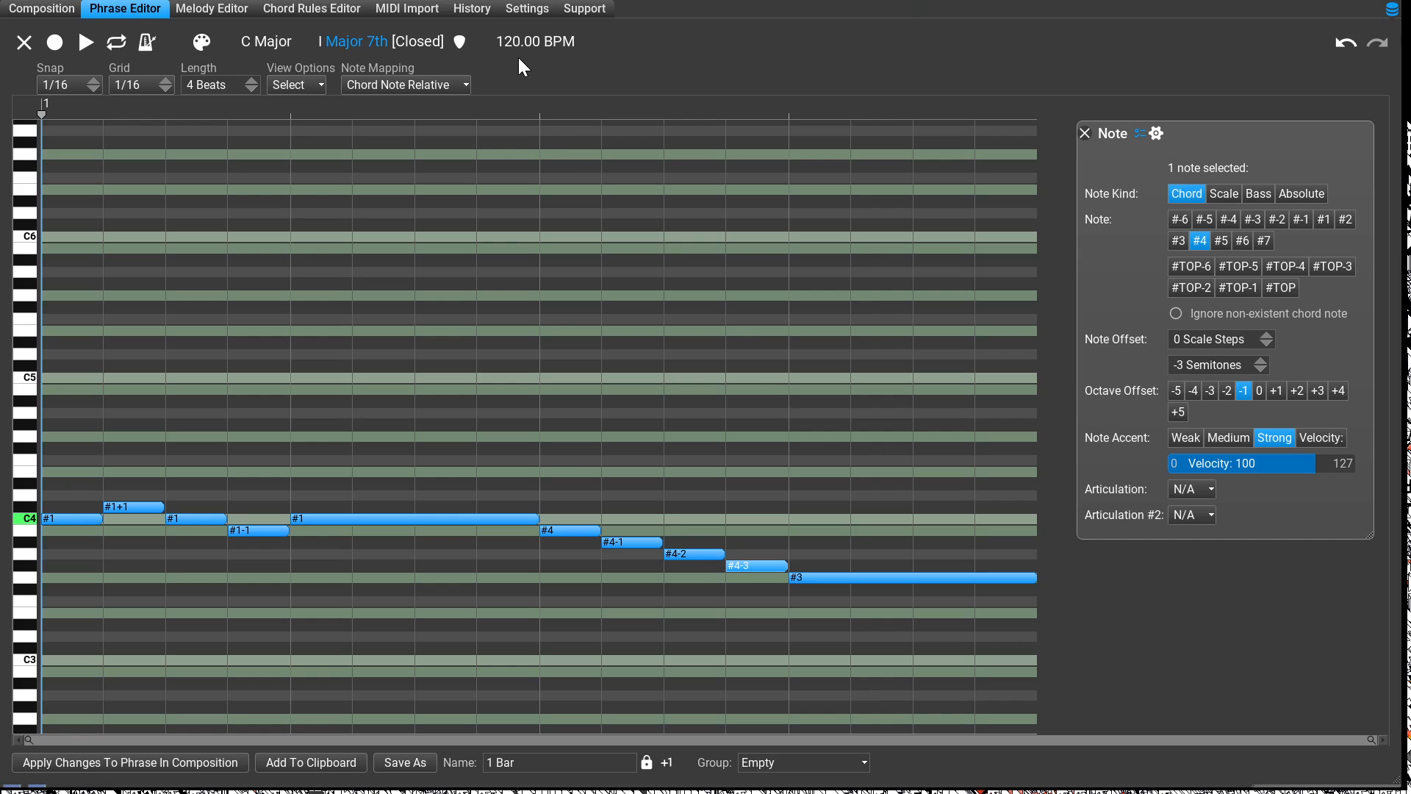
click(349, 42)
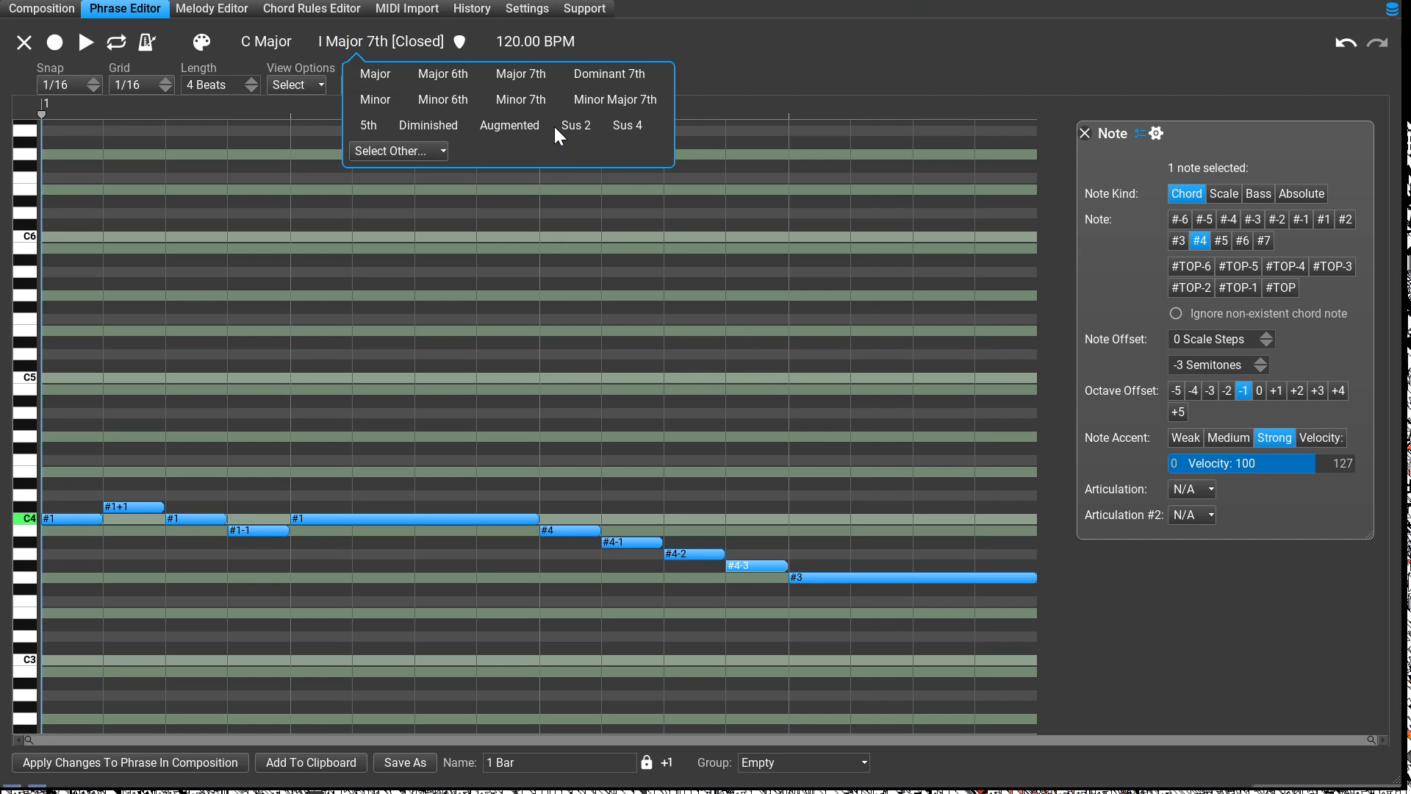
click(375, 74)
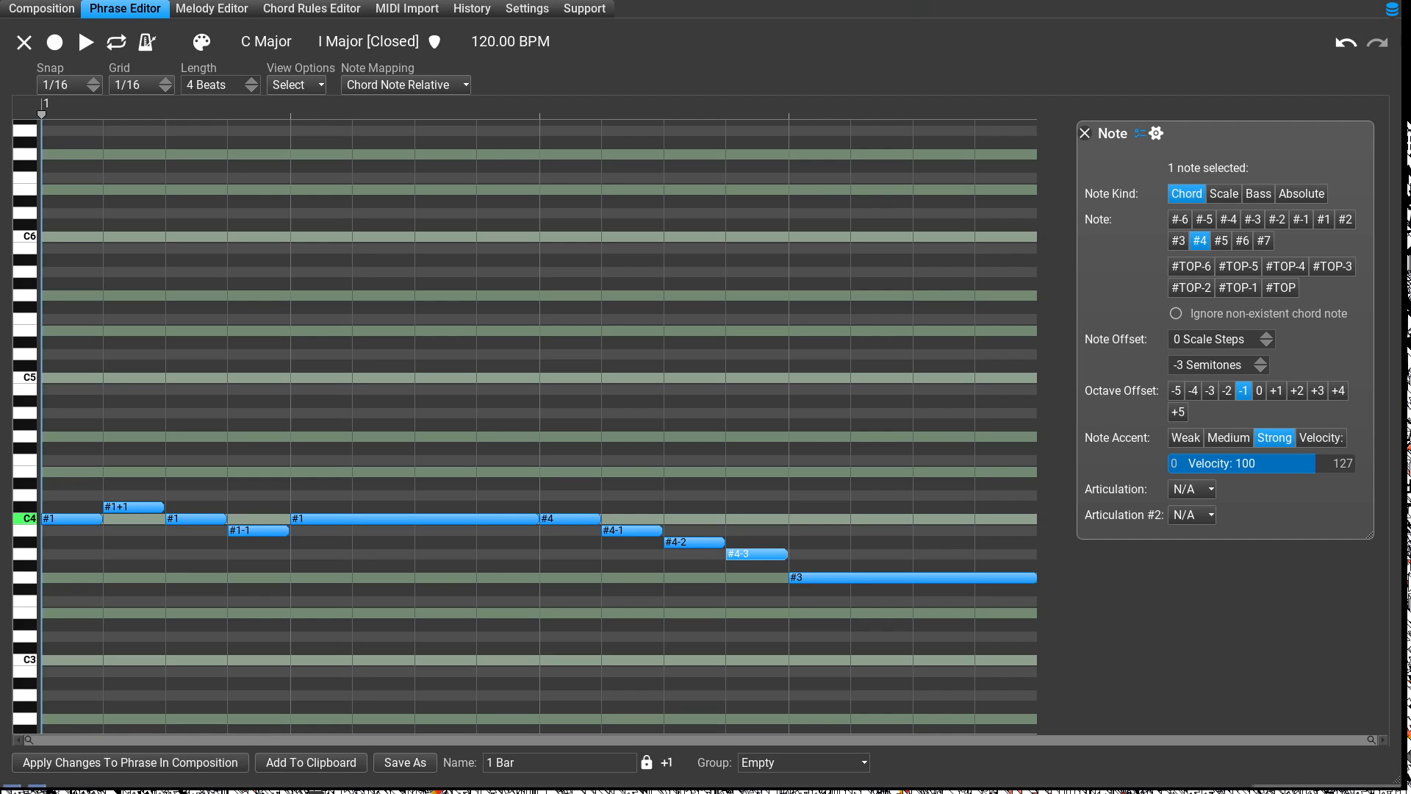
Clear the phrase name, check the phrase groups in the composition's library, and set the group to Chord Note Mapping.
click(559, 763)
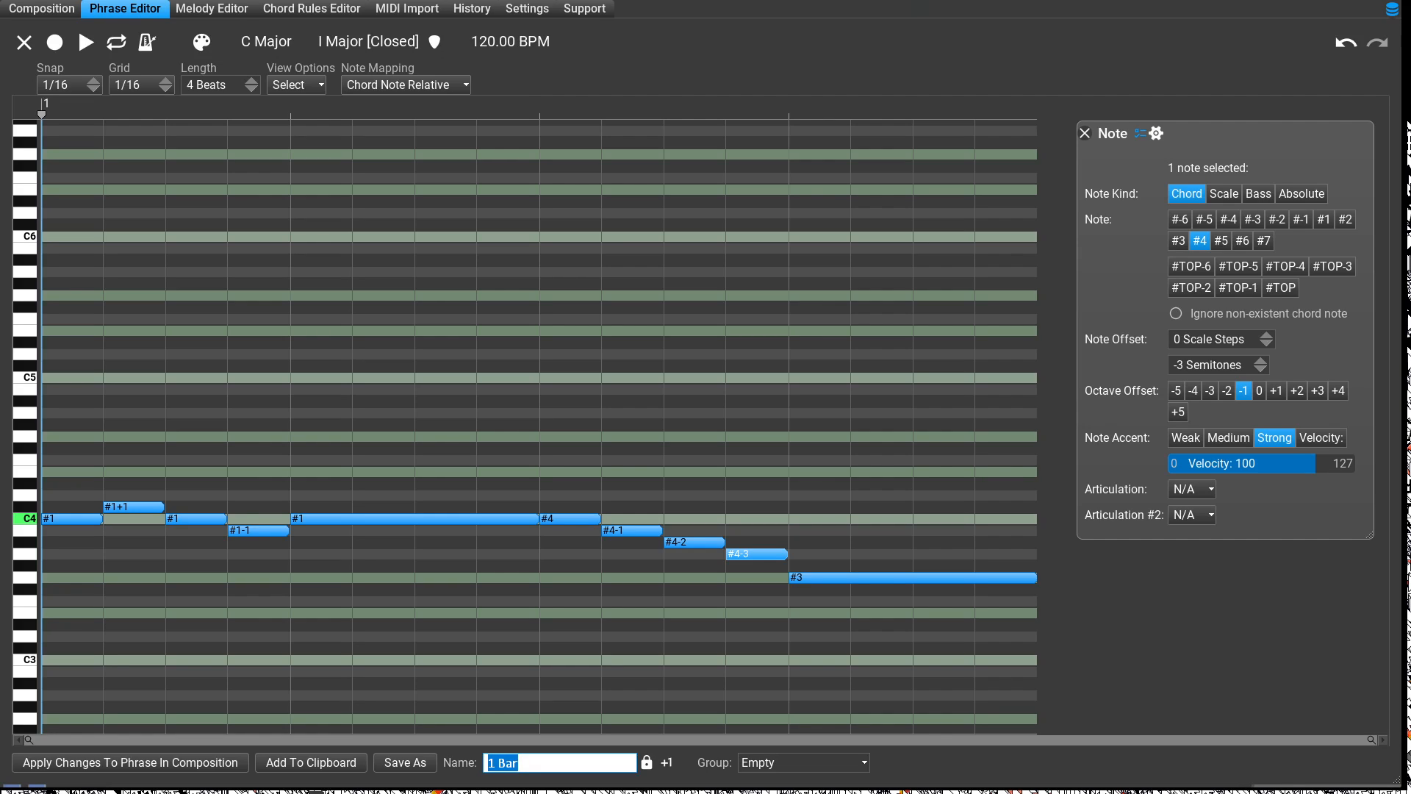
key(BackSpace)
key(Return)
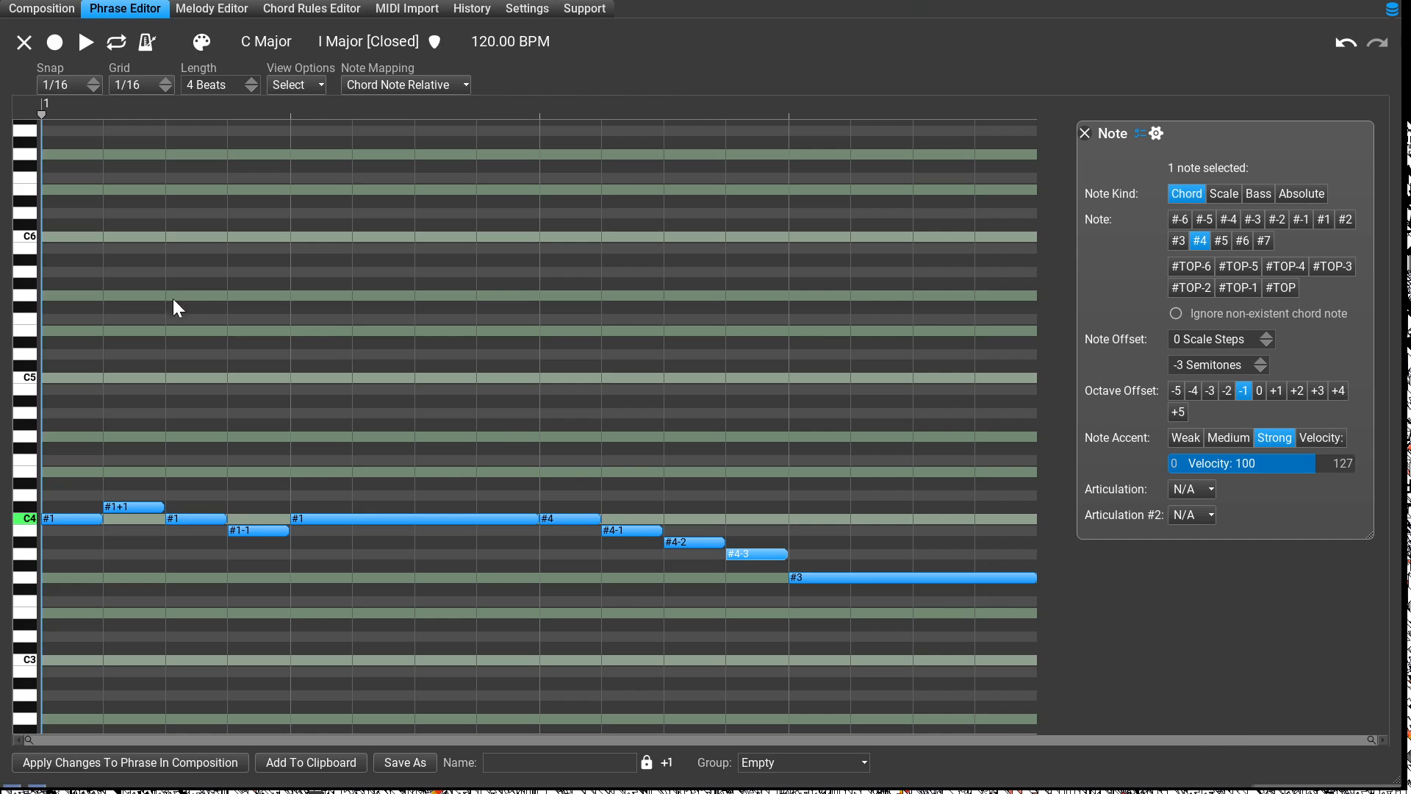
click(60, 9)
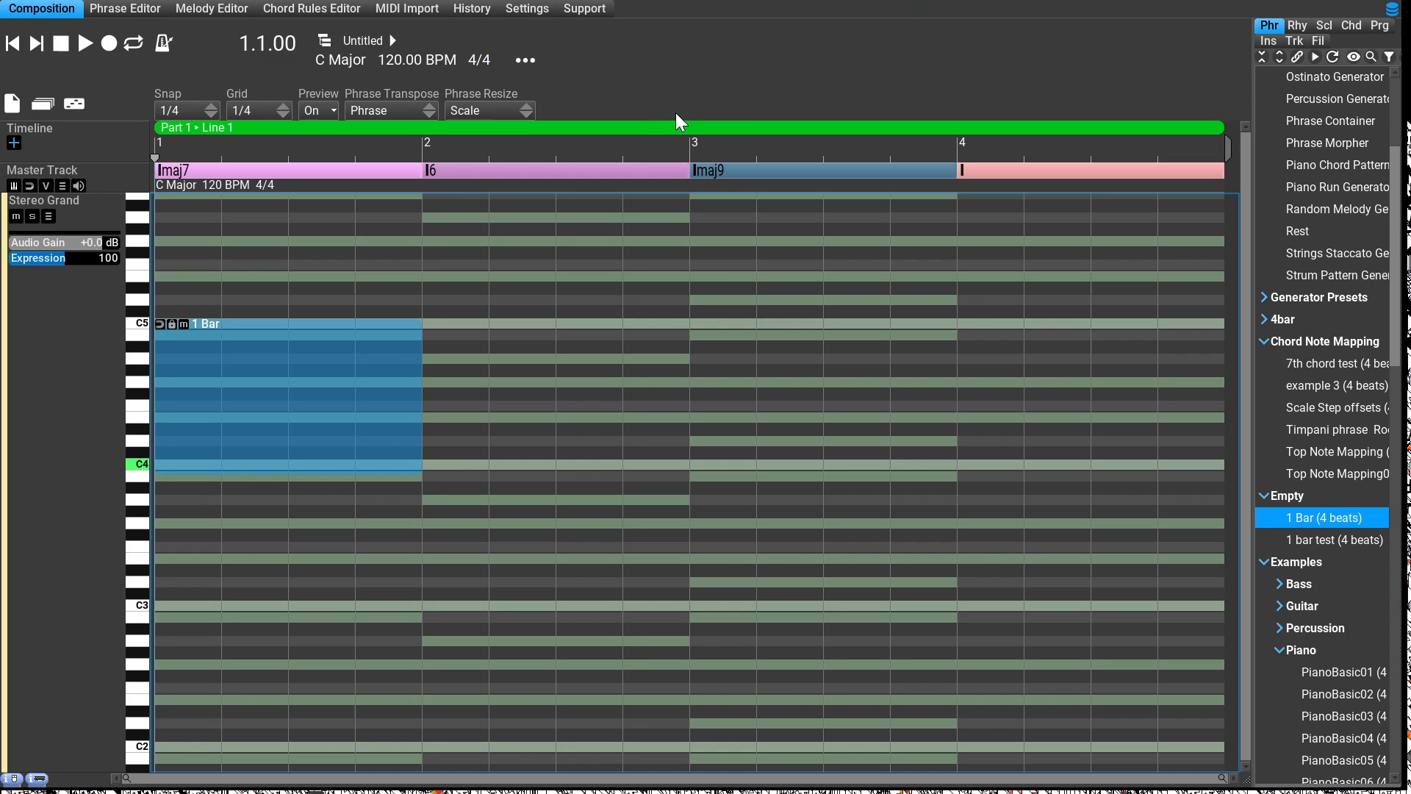
click(167, 10)
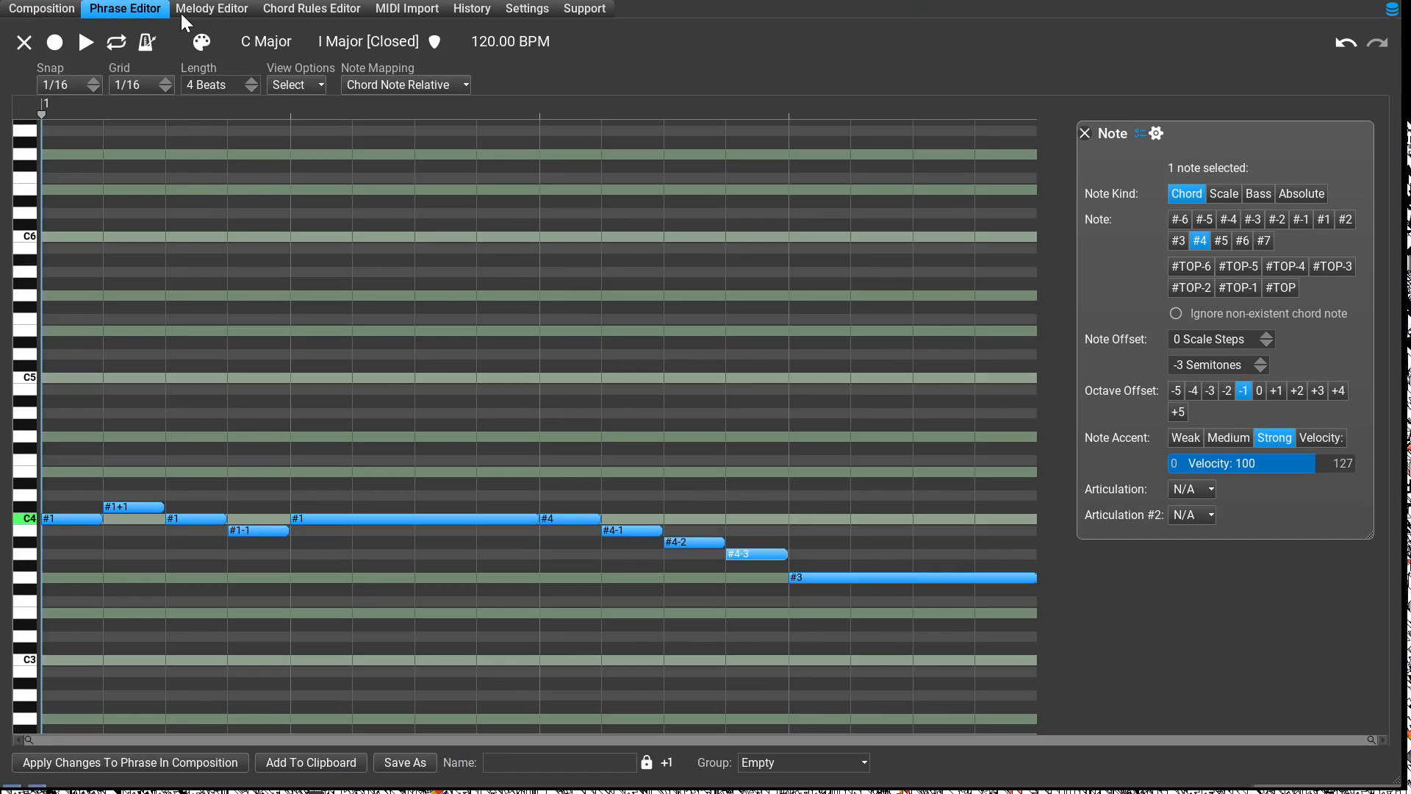
click(762, 763)
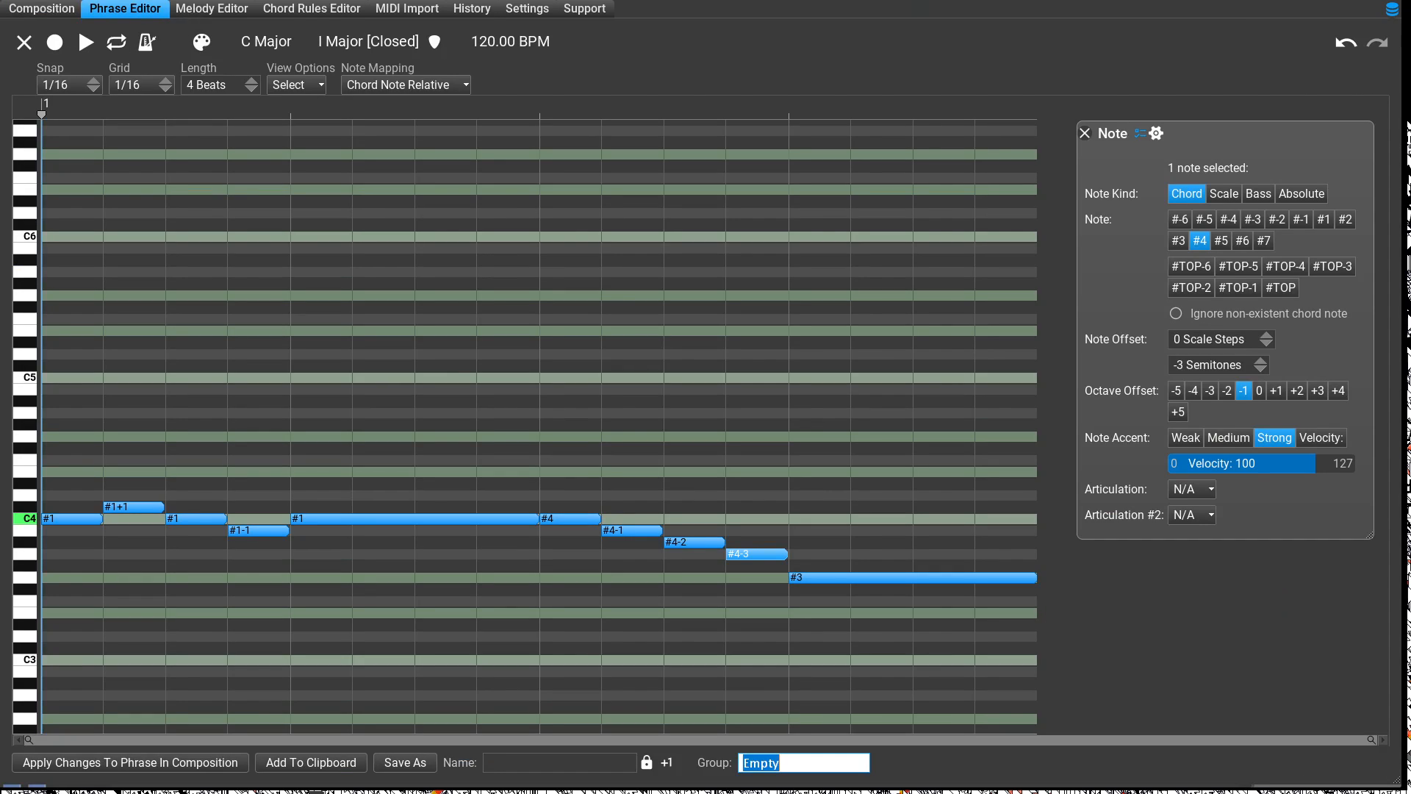
double_click(762, 763)
text(Chord Note Mapping)
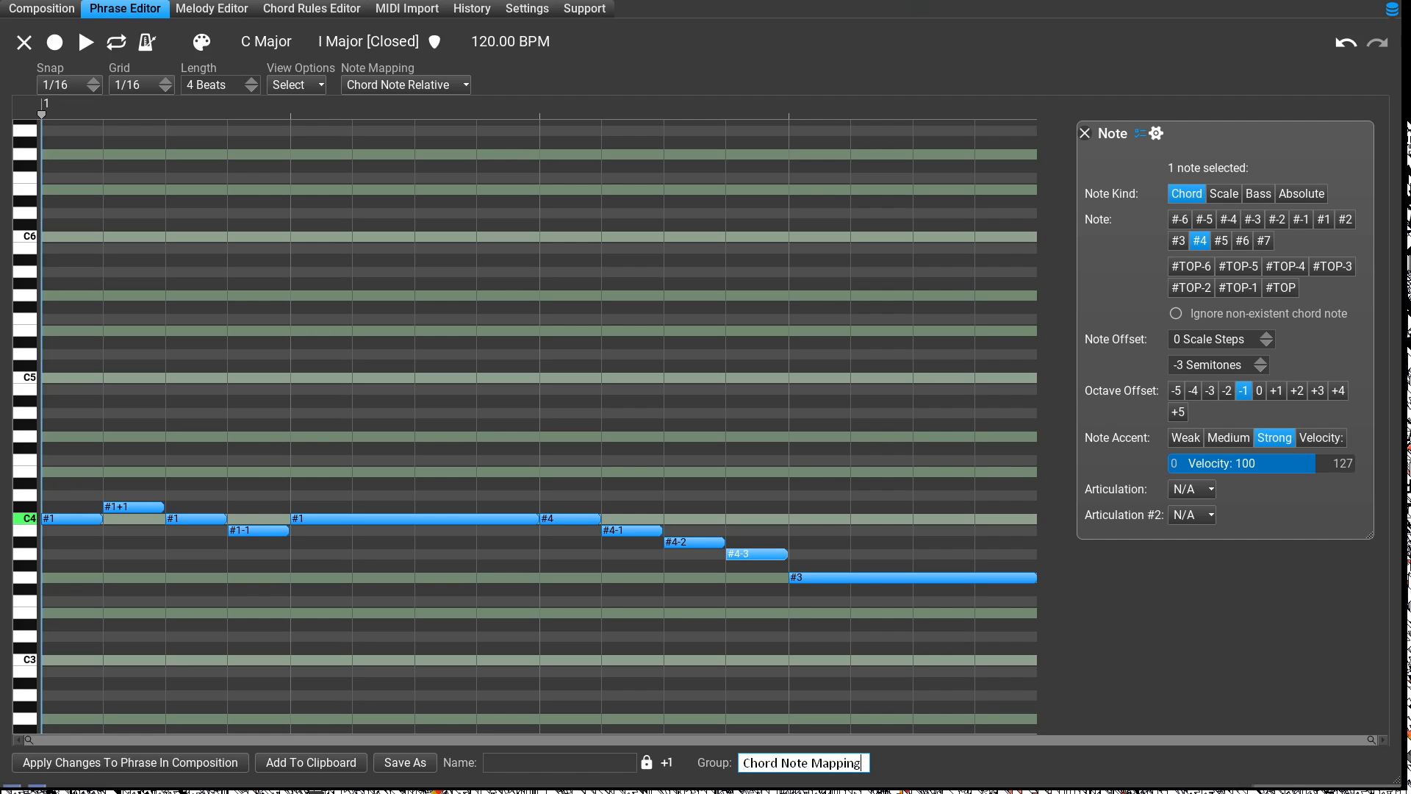
Name the phrase "1-5 chromatic down" and save it to the phrase library.
click(559, 763)
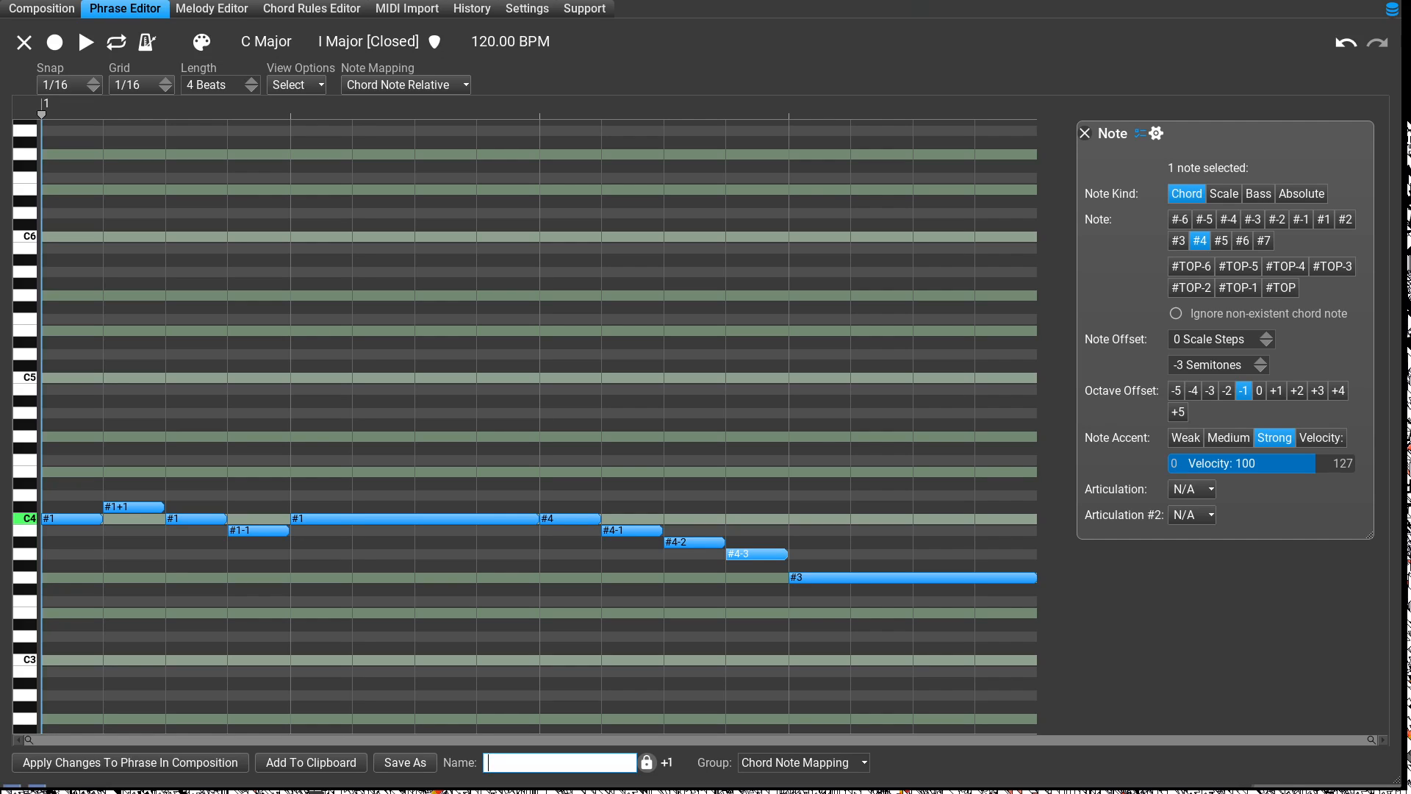
key(Tab)
key(shift+Tab)
text(1-5 chromatic down)
key(Return)
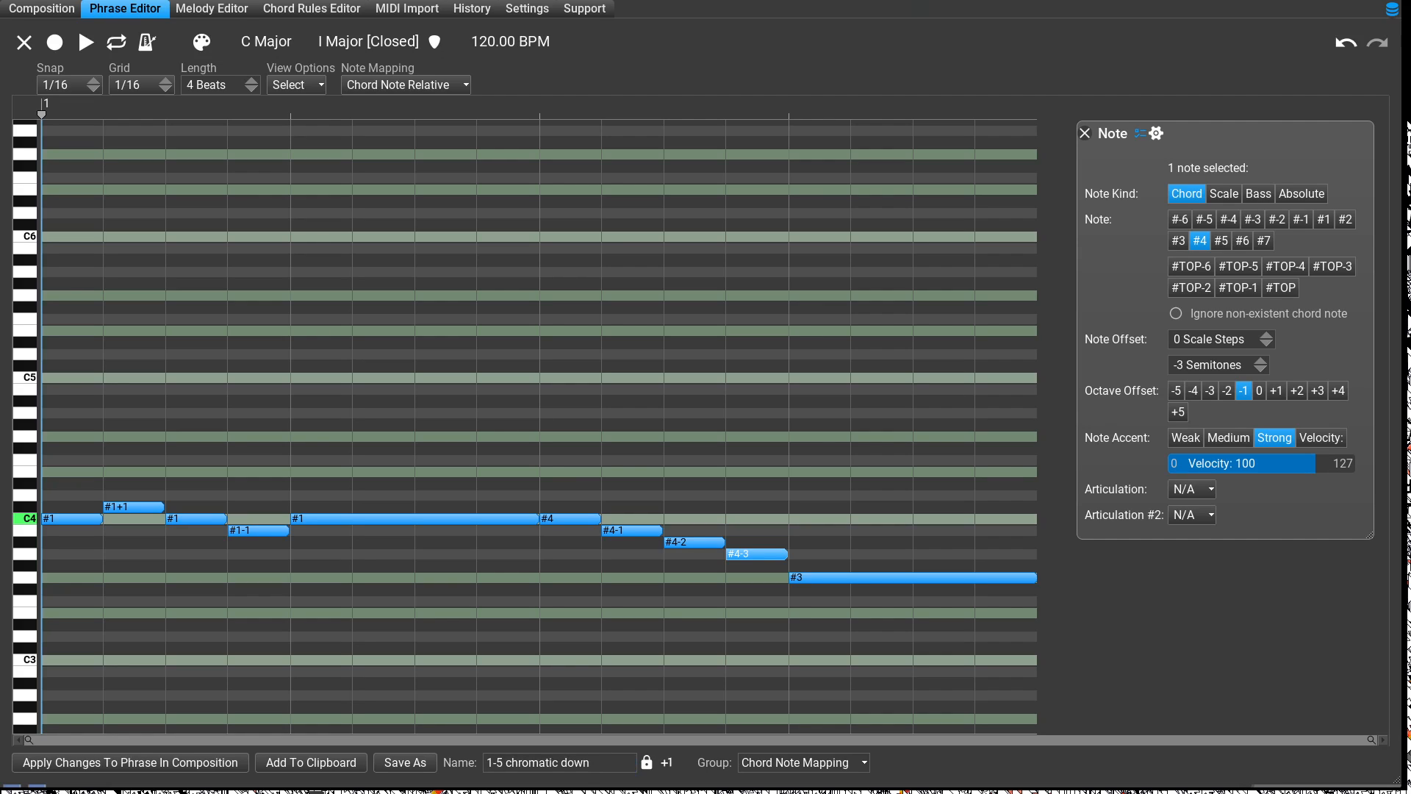
click(405, 763)
Delete the 1 Bar phrase from the composition and fill the Stereo Grand track with the 1-5 chromatic down phrase.
click(78, 13)
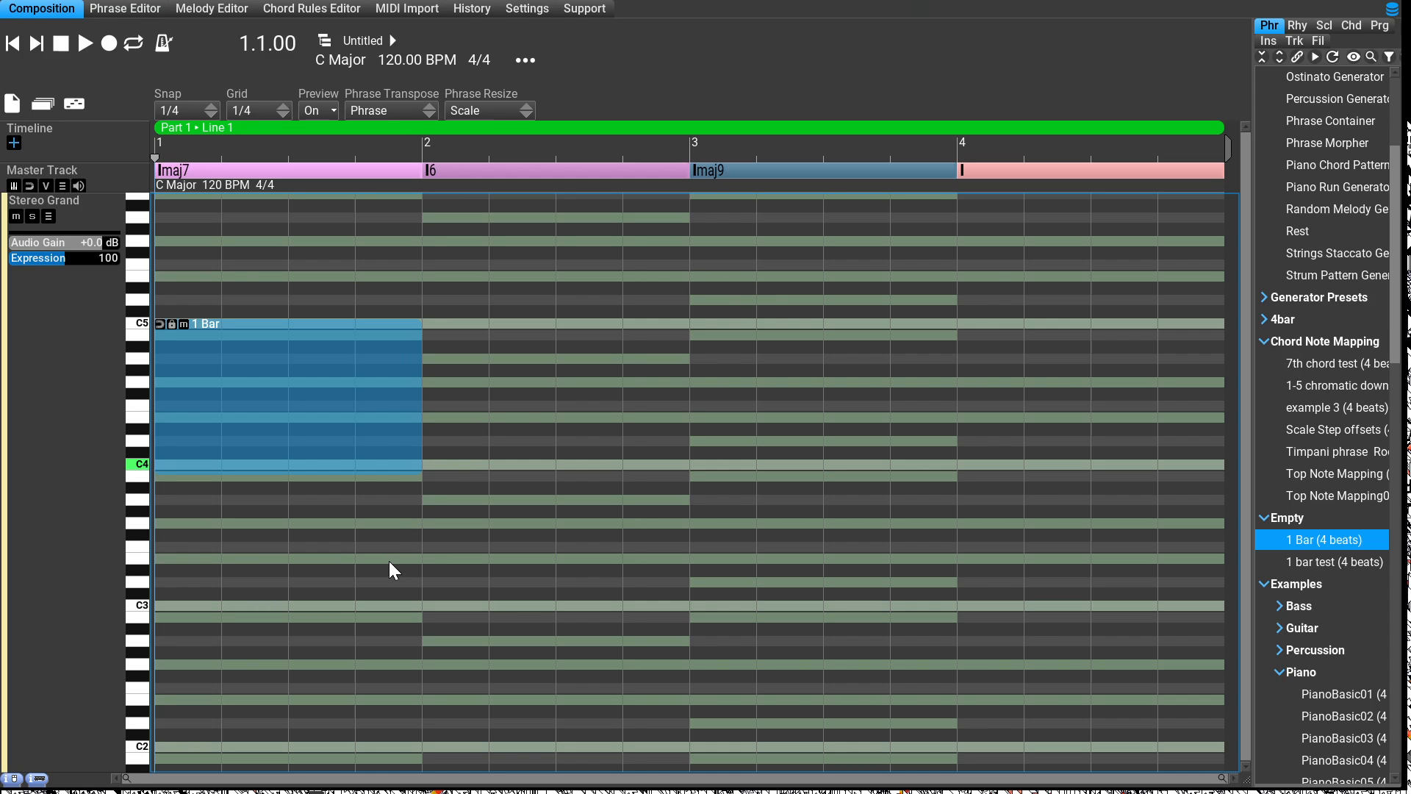
key(Delete)
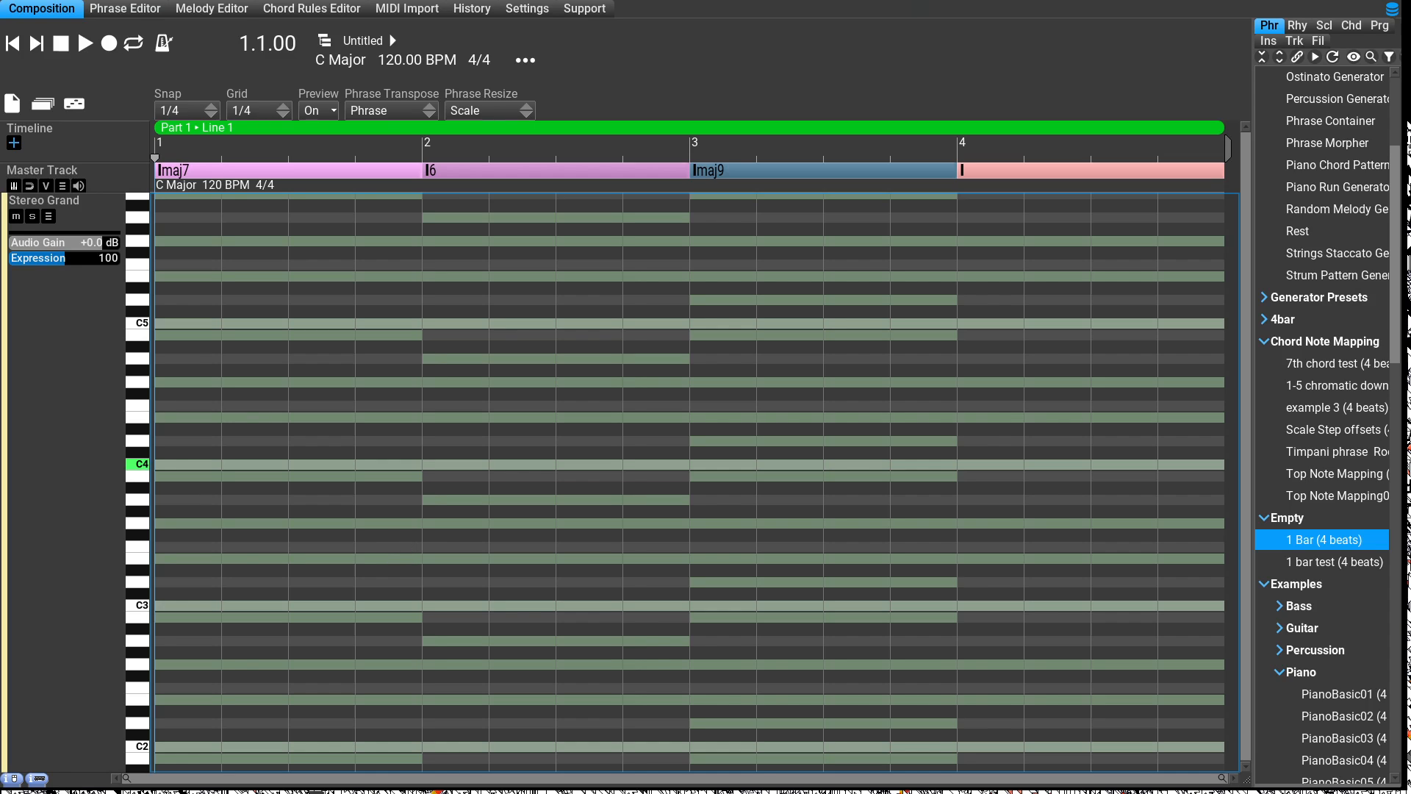
click(1327, 386)
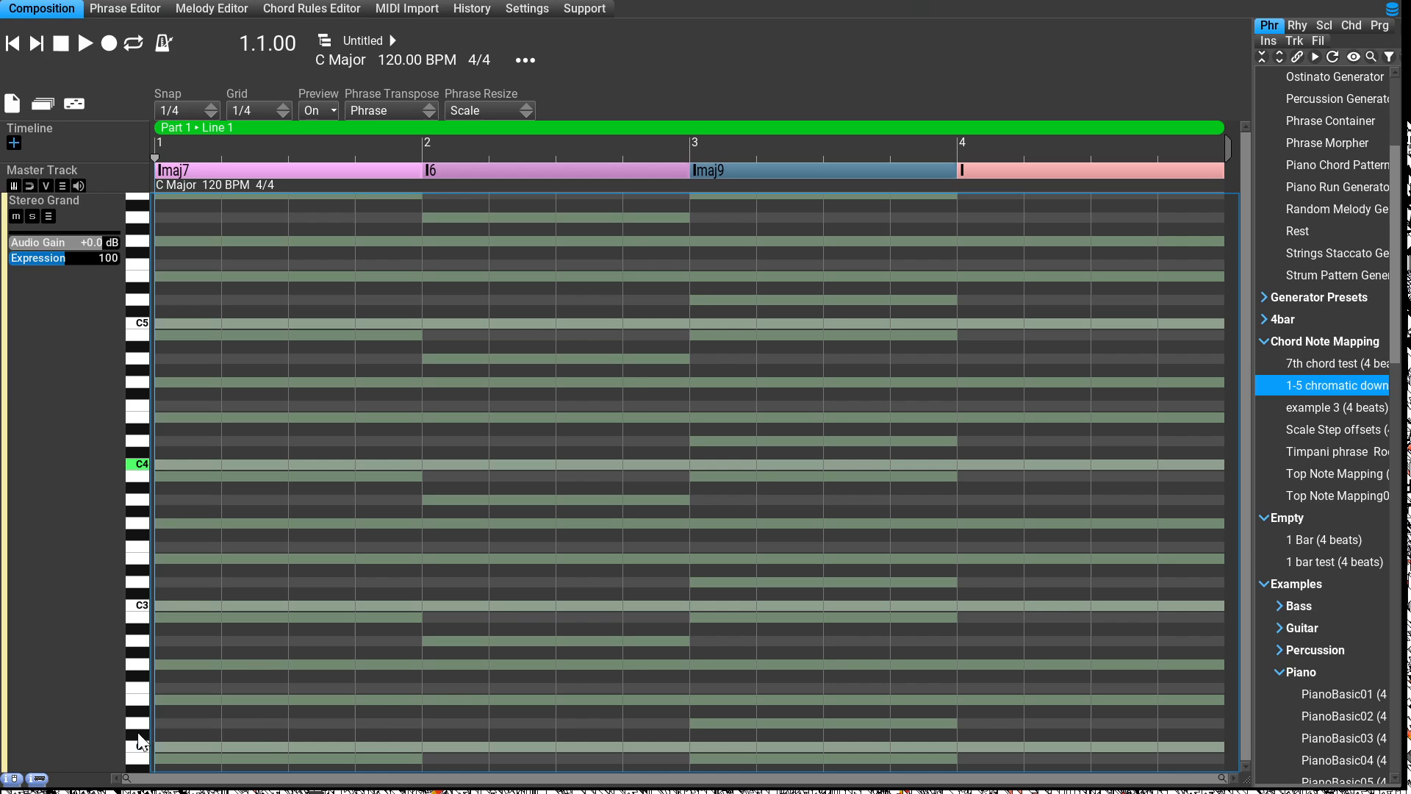
right_click(94, 703)
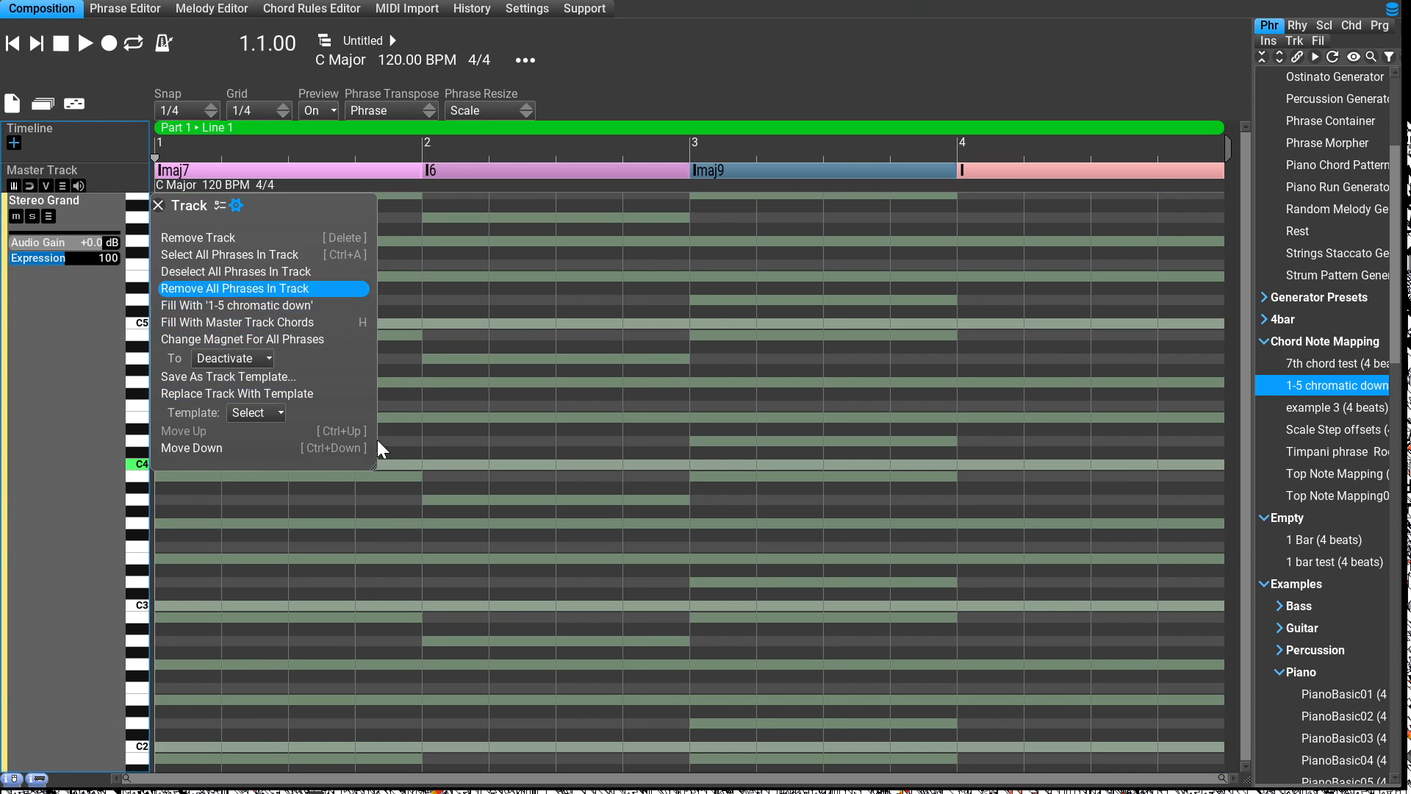
key(Return)
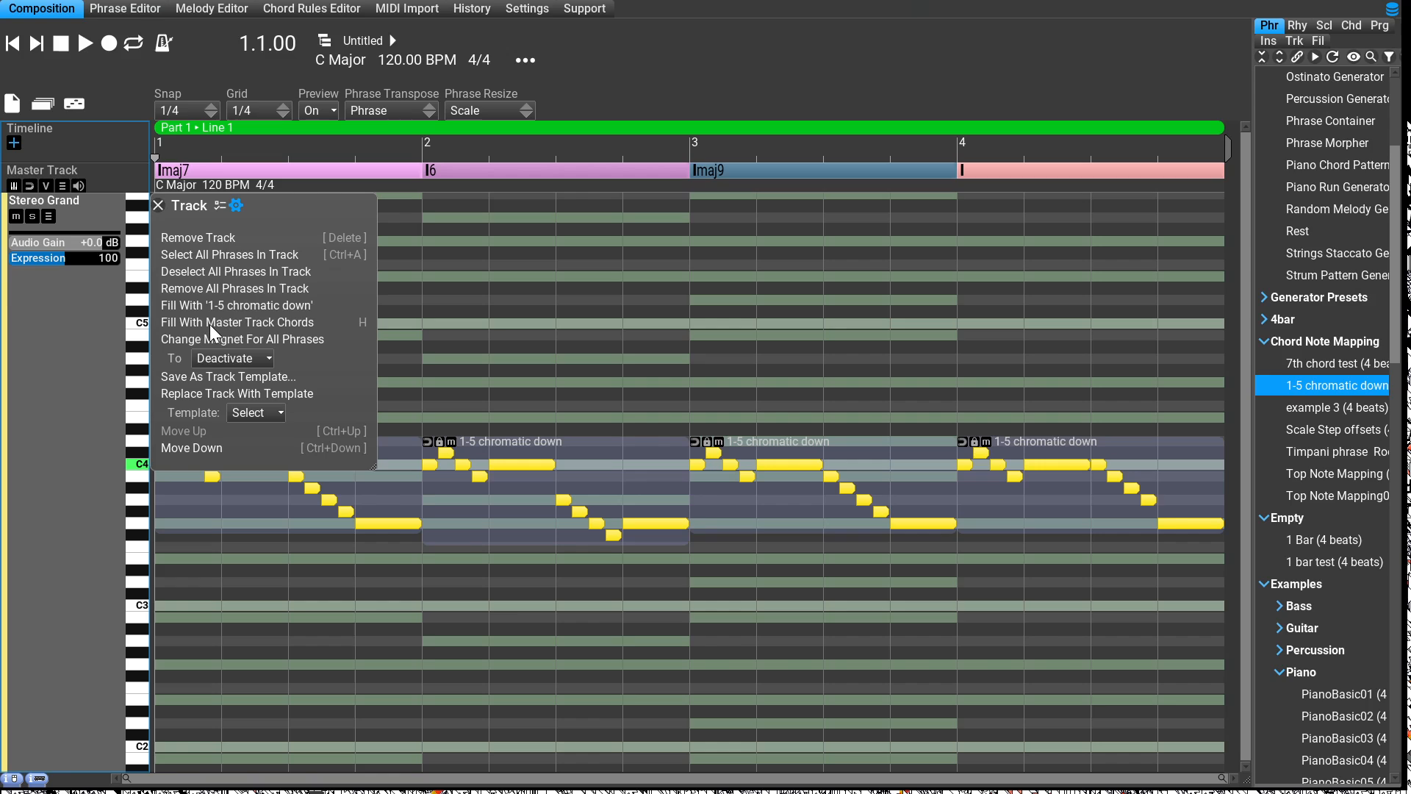
key(Escape)
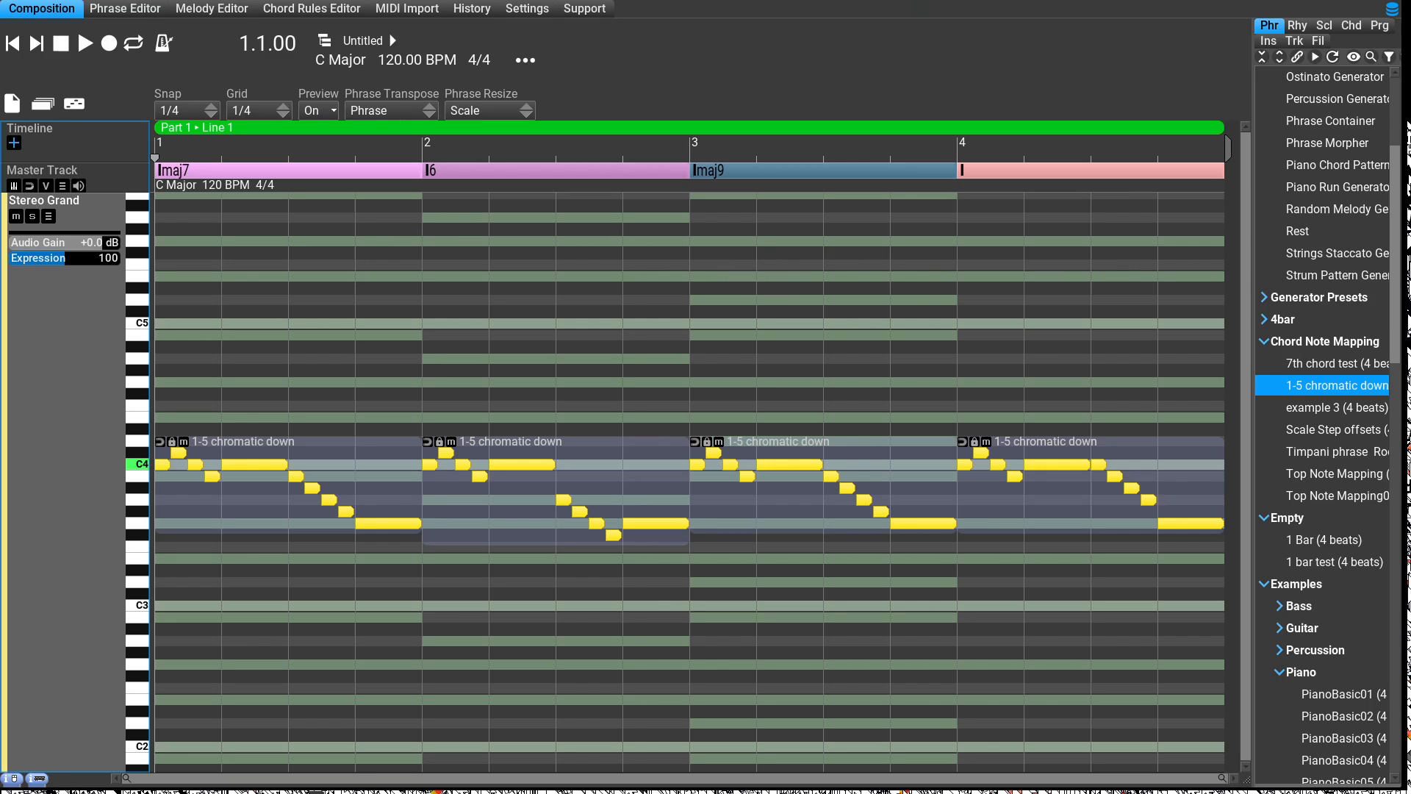
Play the composition and highlight the phrase in bar 1, followed by the one in bar 2, to compare them.
key(space)
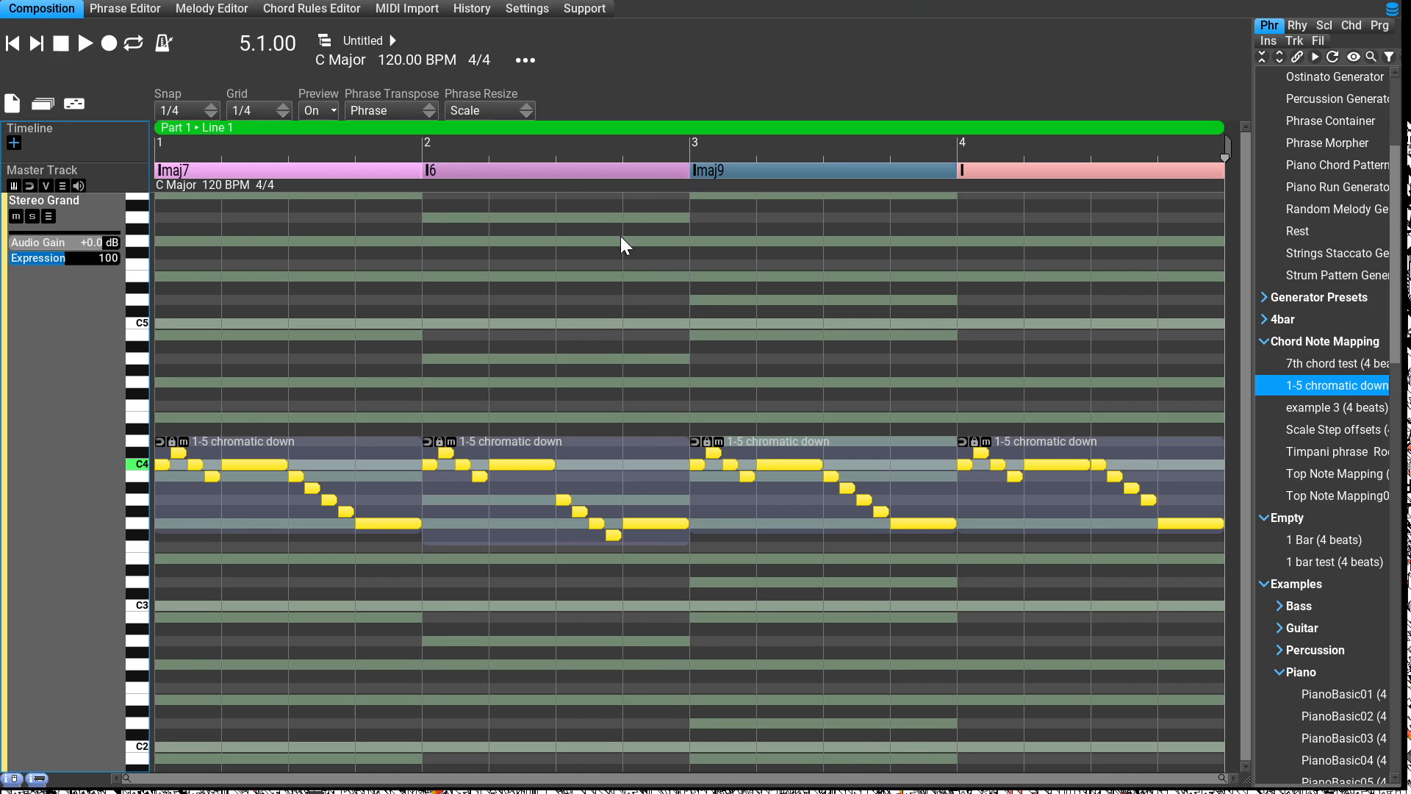
key(Tab)
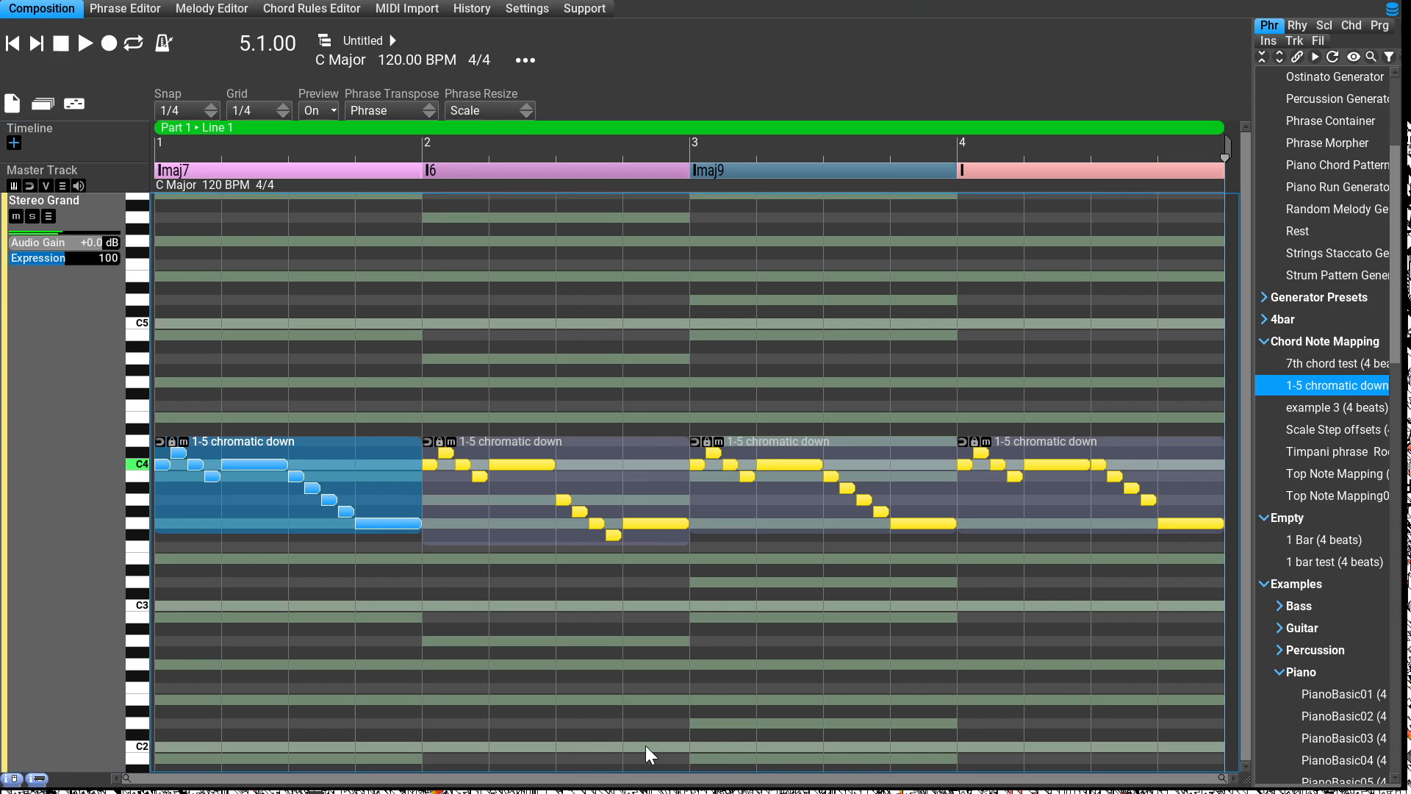
key(Tab)
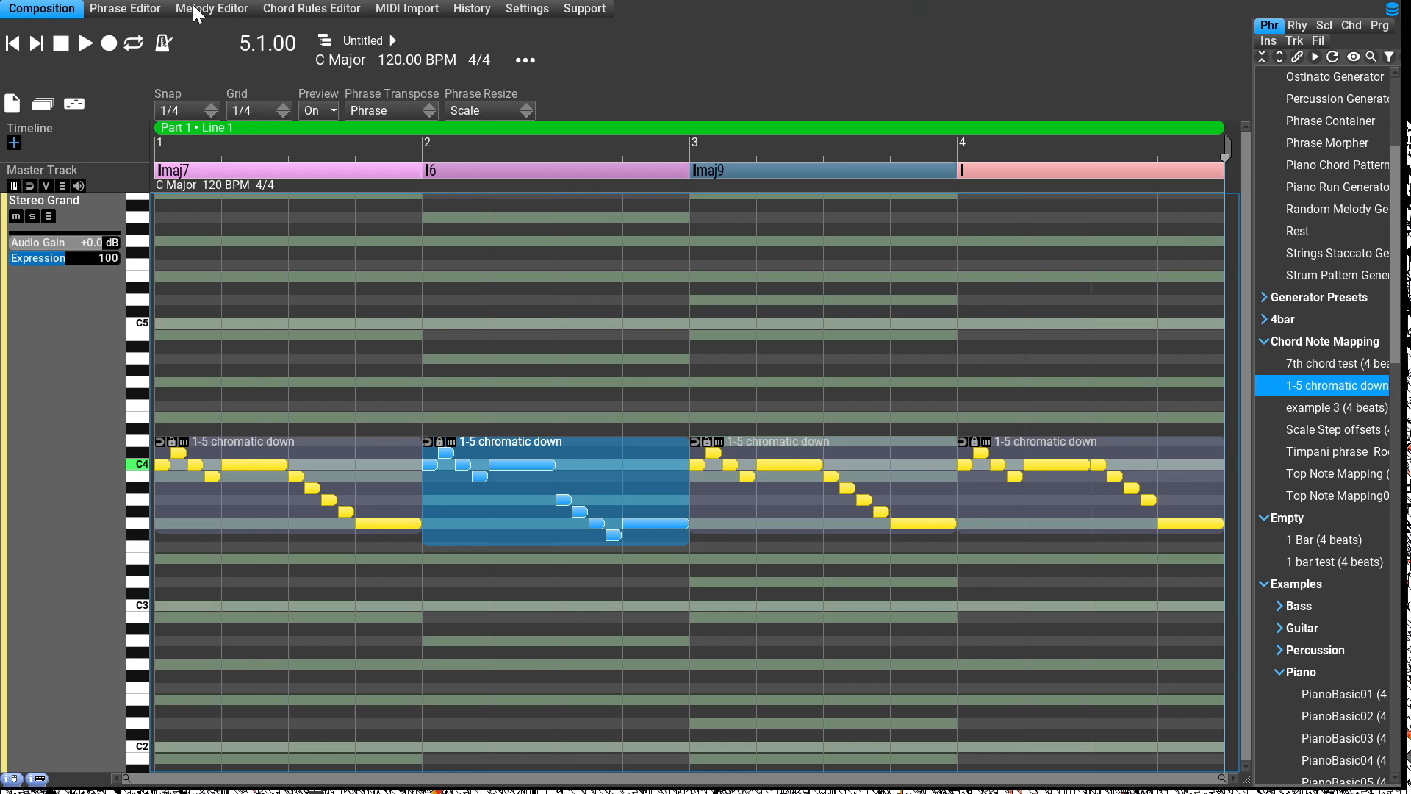
Return to editing the 1-5 chromatic down phrase and change its chord to Major 6th.
click(163, 9)
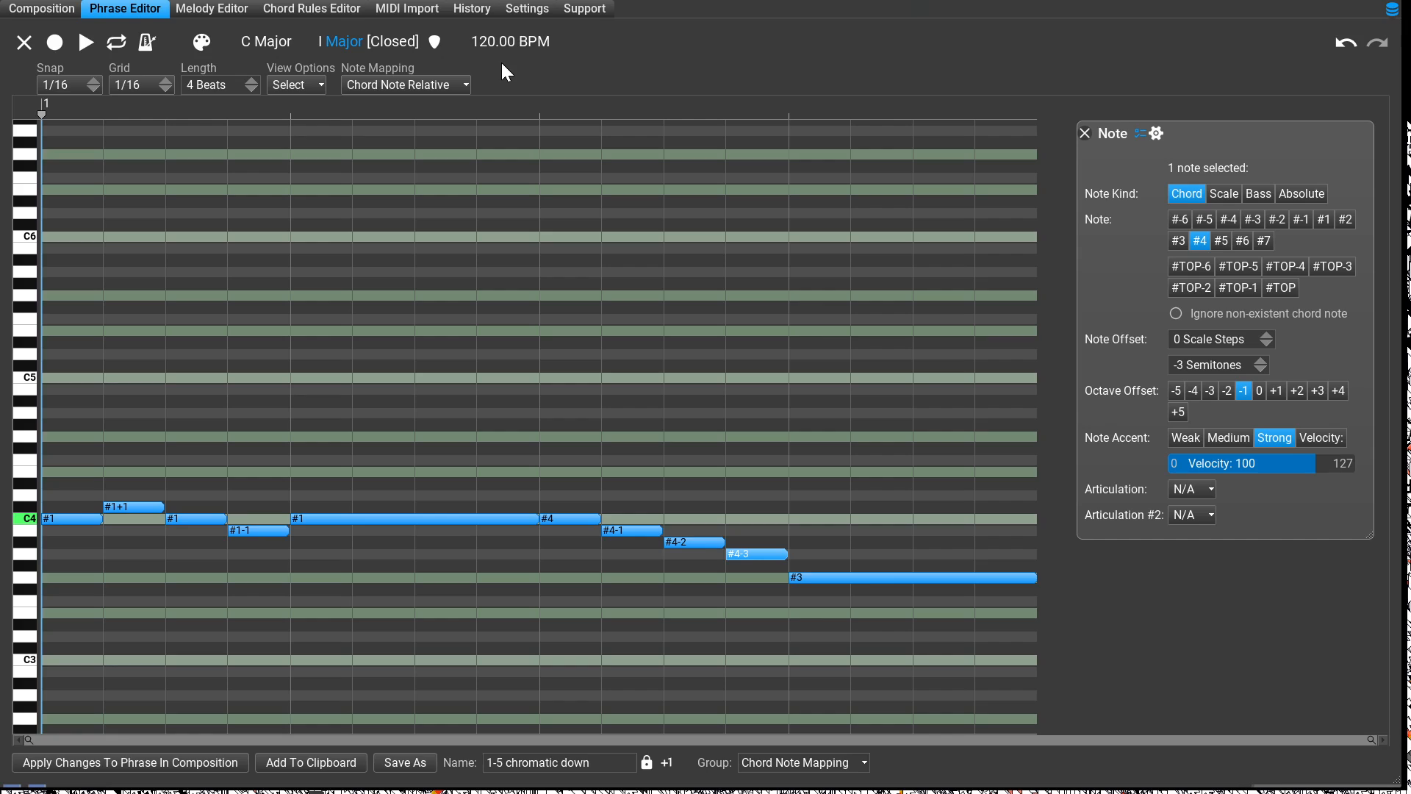
click(338, 42)
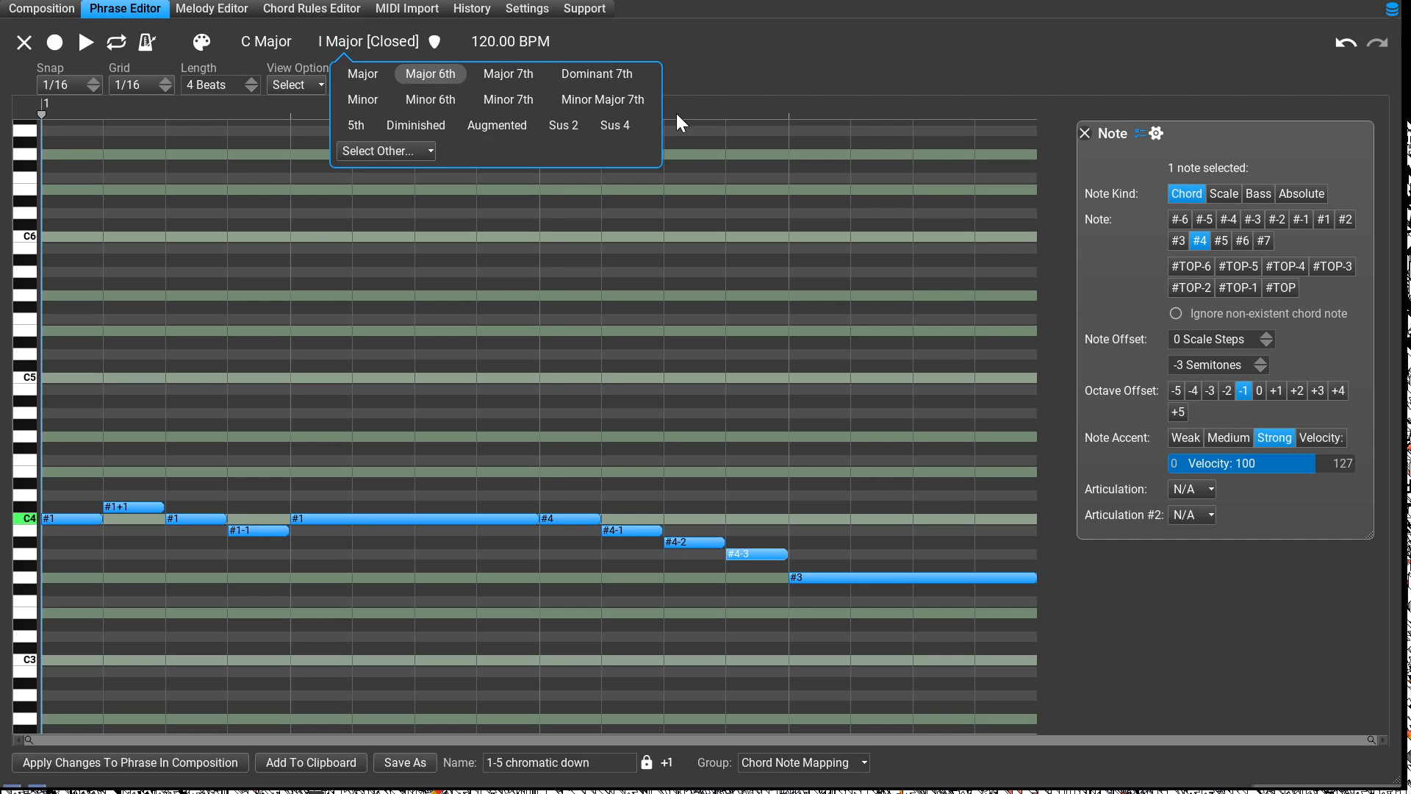
click(441, 75)
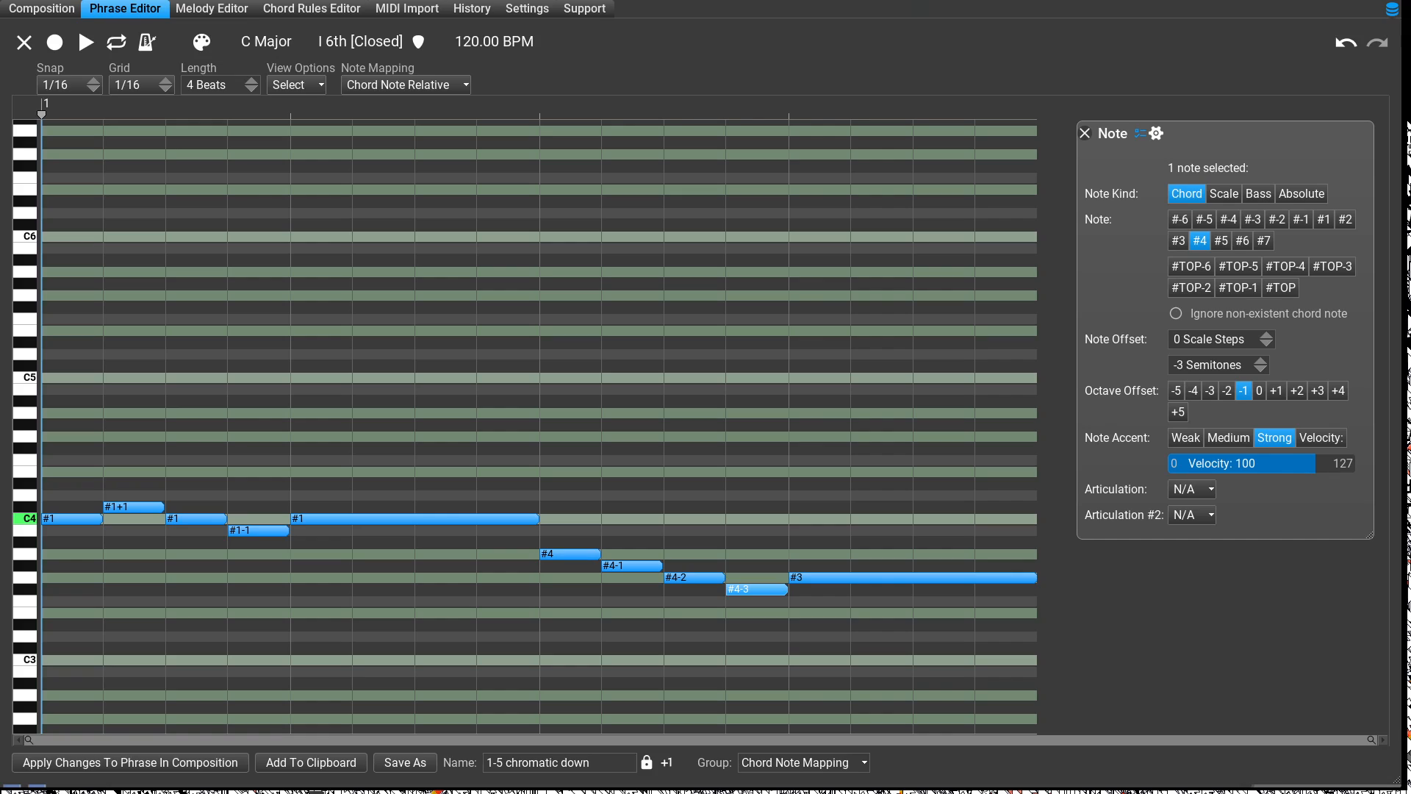